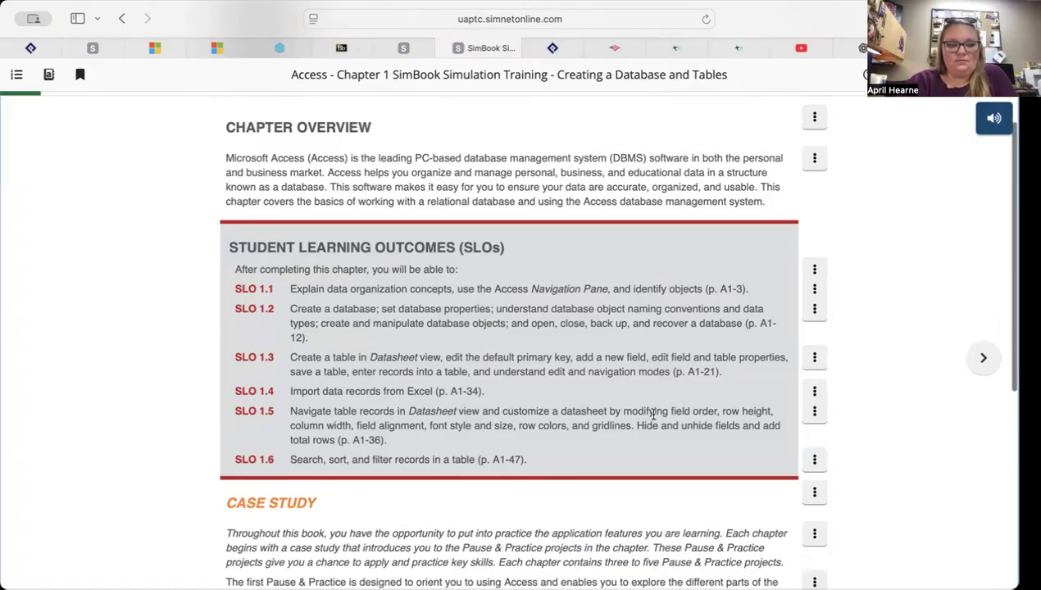
- Advance to the SLO 1.1 section and read through the database concepts, hierarchy of data and Access interface explanations
{"action": "scroll", "coordinate": [584, 414], "scroll_direction": "down", "scroll_amount": 5}
{"action": "left_click", "coordinate": [942, 361]}
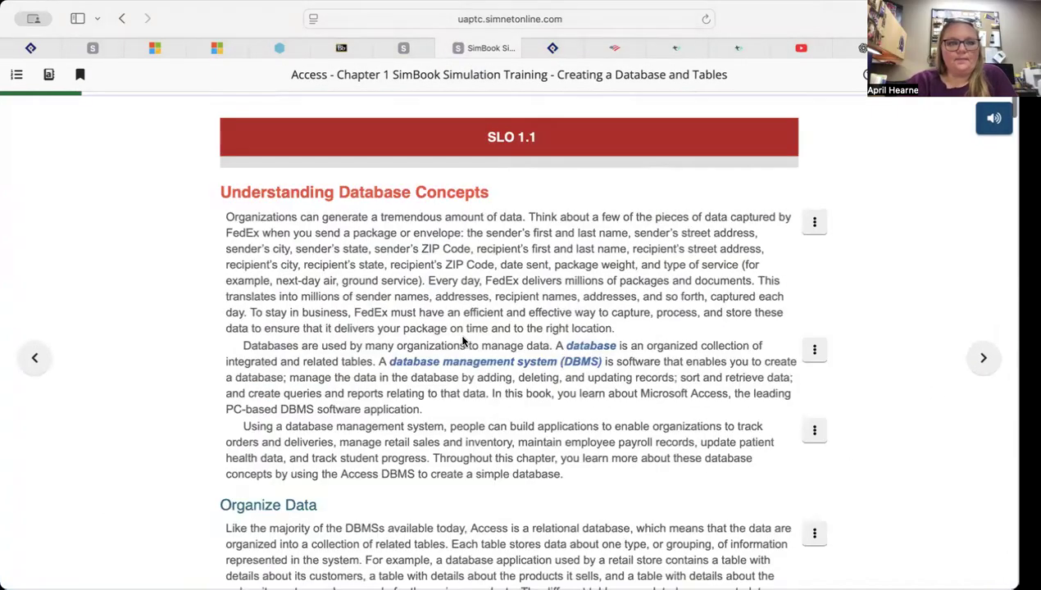
{"action": "scroll", "coordinate": [463, 340], "scroll_direction": "down", "scroll_amount": 1}
{"action": "scroll", "coordinate": [463, 335], "scroll_direction": "down", "scroll_amount": 1}
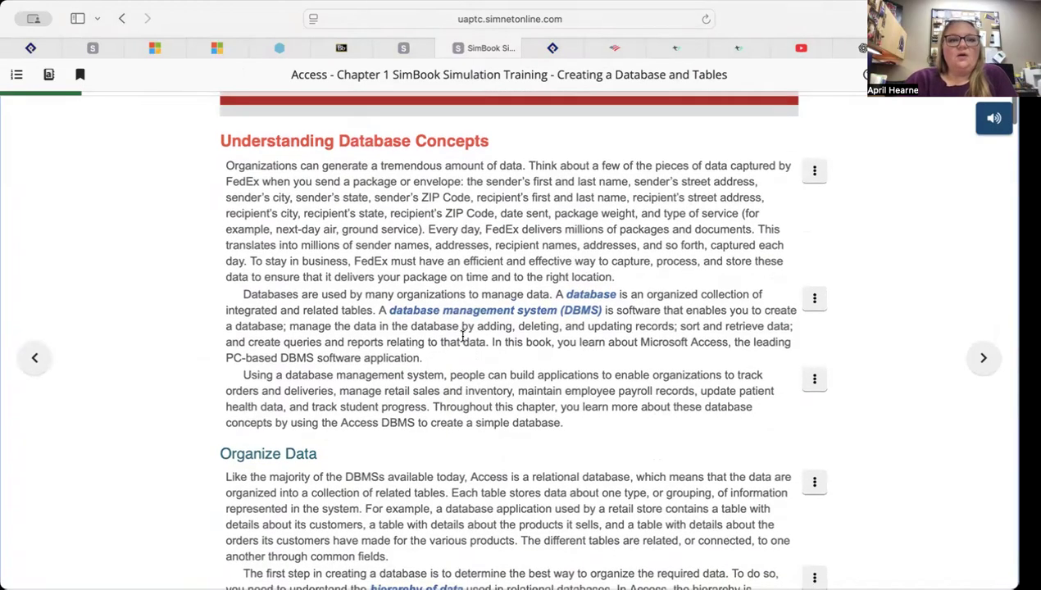
{"action": "scroll", "coordinate": [463, 334], "scroll_direction": "down", "scroll_amount": 1}
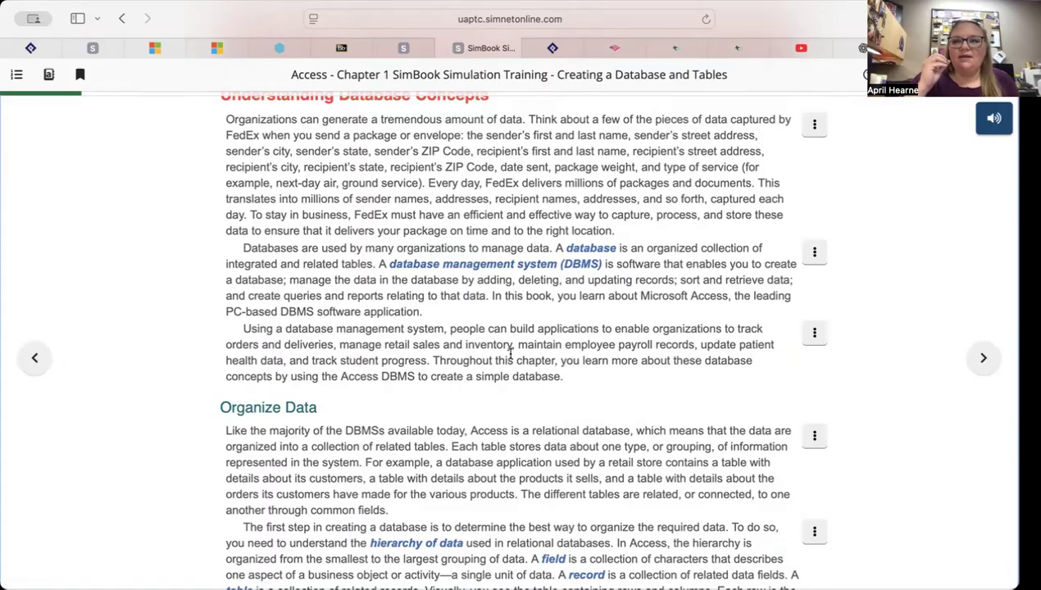
{"action": "scroll", "coordinate": [508, 350], "scroll_direction": "down", "scroll_amount": 10}
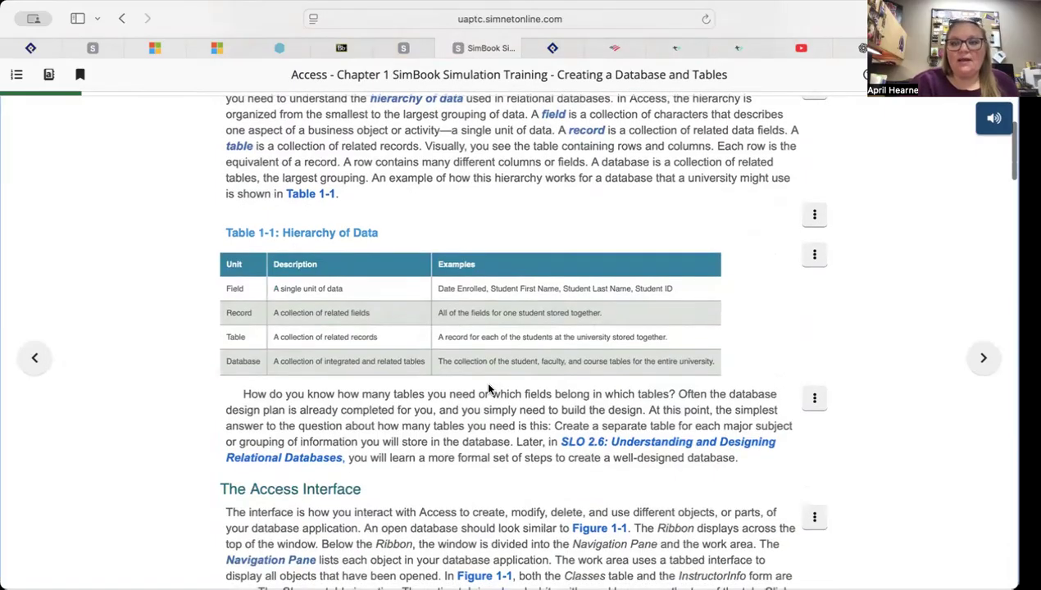
{"action": "scroll", "coordinate": [489, 389], "scroll_direction": "down", "scroll_amount": 2}
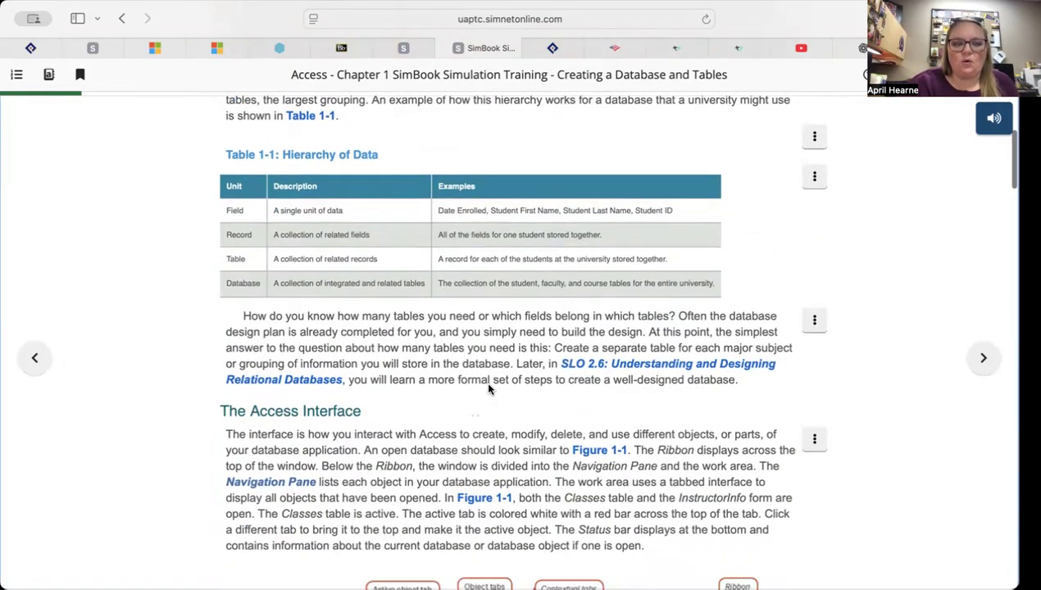
{"action": "scroll", "coordinate": [490, 389], "scroll_direction": "down", "scroll_amount": 6}
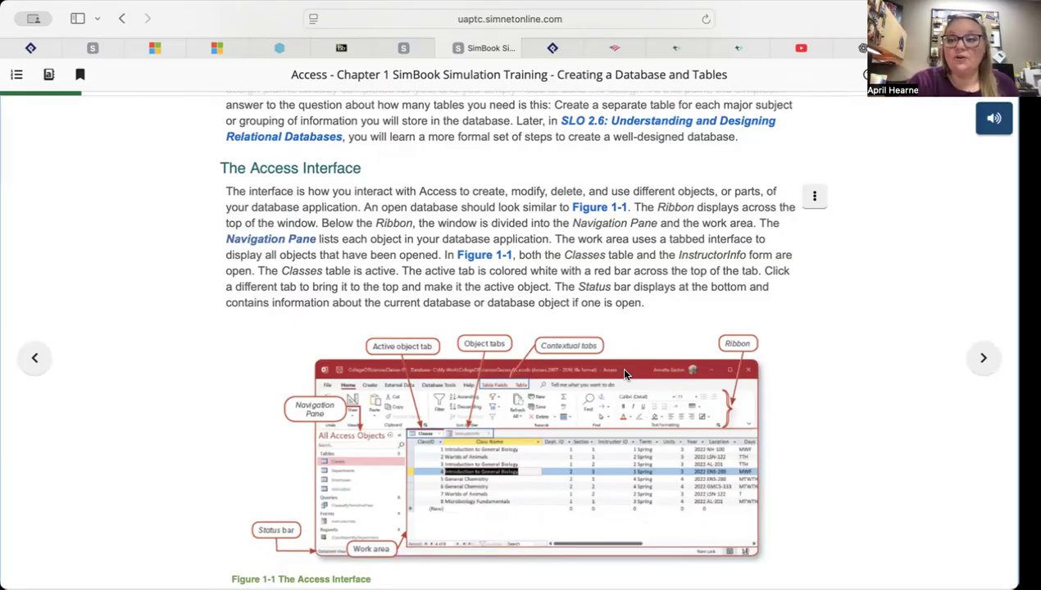
{"action": "scroll", "coordinate": [603, 442], "scroll_direction": "down", "scroll_amount": 5}
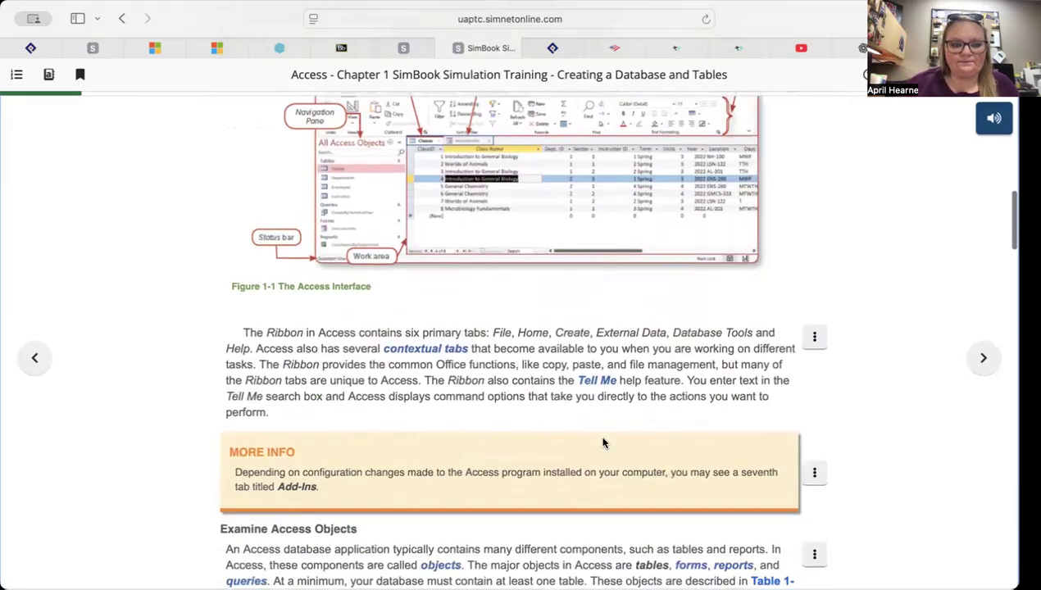
- Launch the Let Me Try exercise for modifying the Navigation Pane category and group filter
{"action": "scroll", "coordinate": [603, 442], "scroll_direction": "down", "scroll_amount": 8}
{"action": "scroll", "coordinate": [604, 440], "scroll_direction": "down", "scroll_amount": 10}
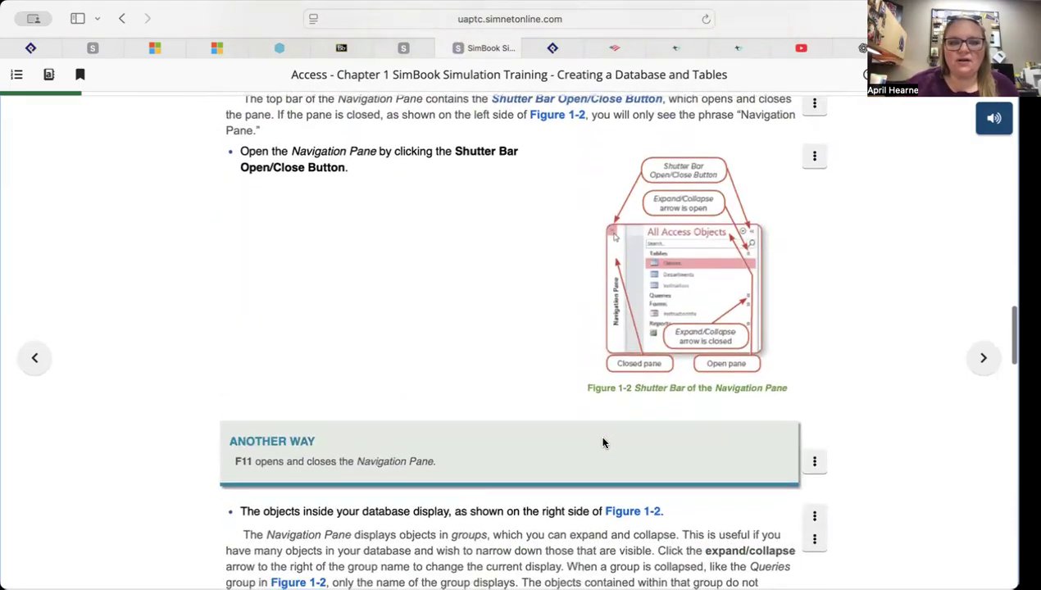
{"action": "scroll", "coordinate": [603, 443], "scroll_direction": "down", "scroll_amount": 15}
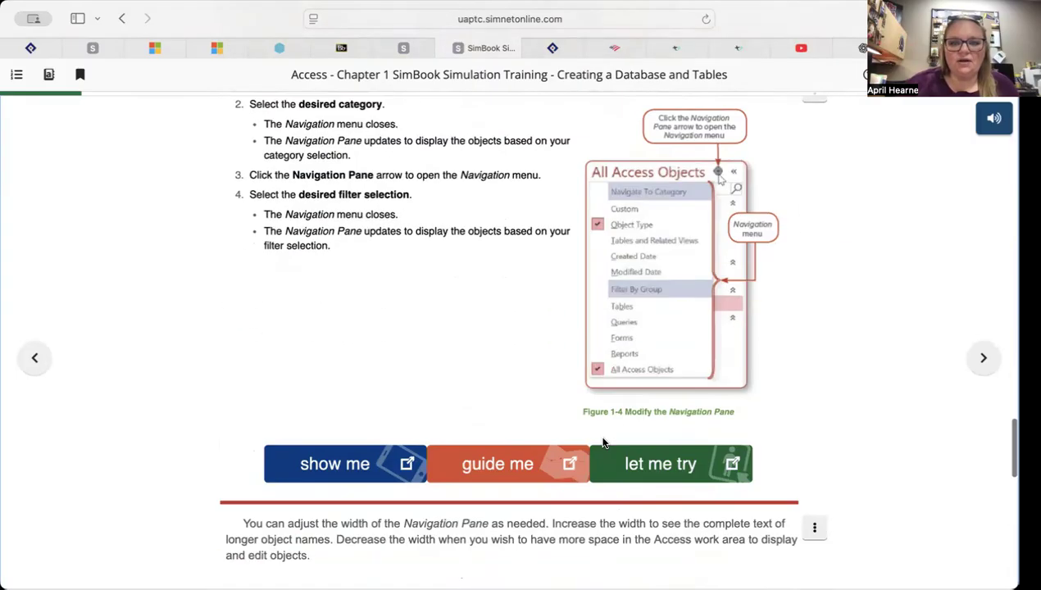
{"action": "scroll", "coordinate": [643, 420], "scroll_direction": "up", "scroll_amount": 3}
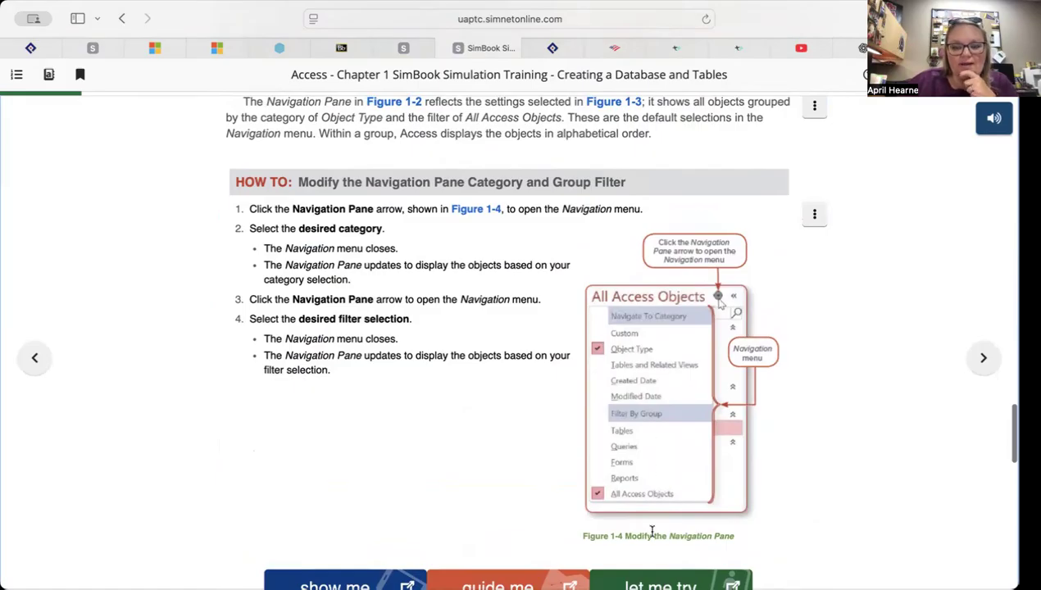
{"action": "scroll", "coordinate": [640, 509], "scroll_direction": "down", "scroll_amount": 2}
{"action": "scroll", "coordinate": [639, 508], "scroll_direction": "up", "scroll_amount": 1}
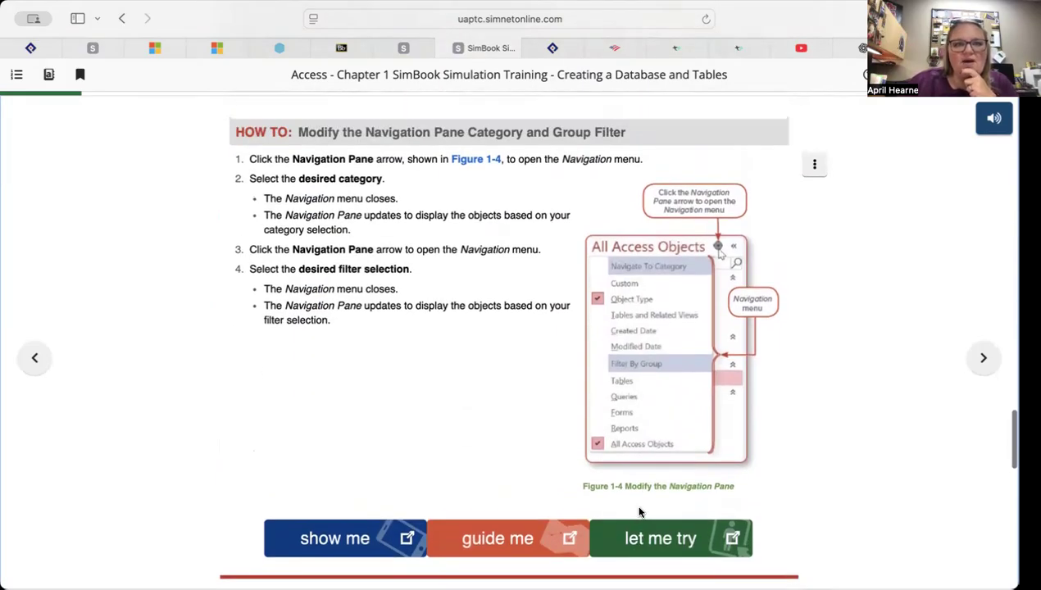
{"action": "left_click", "coordinate": [656, 540]}
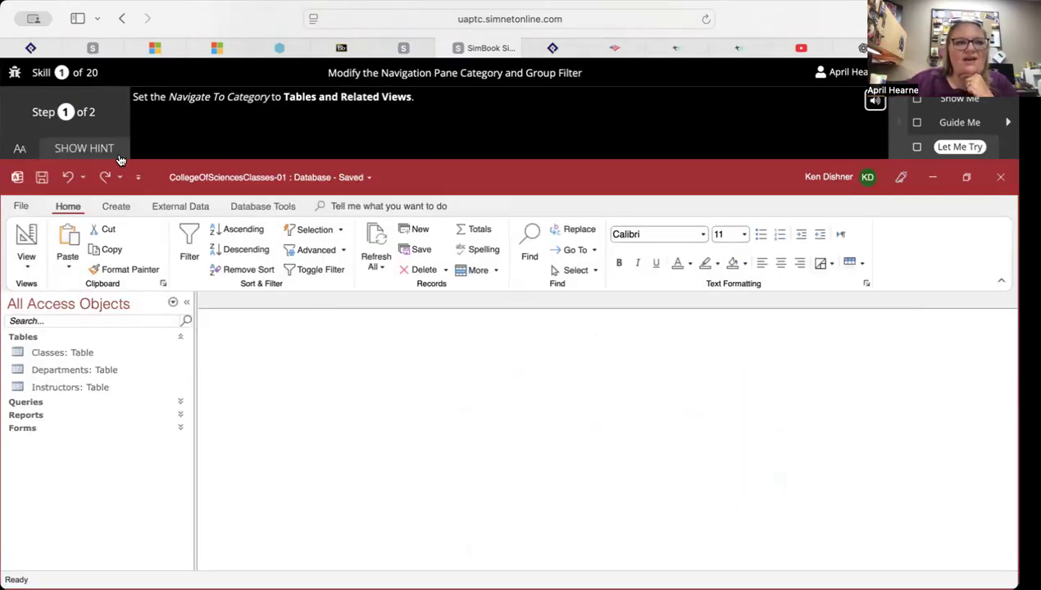
- Show the exercise hint and set the Navigation Pane category to Tables and Related Views, continuing to the exercise's second part
{"action": "left_click", "coordinate": [102, 155]}
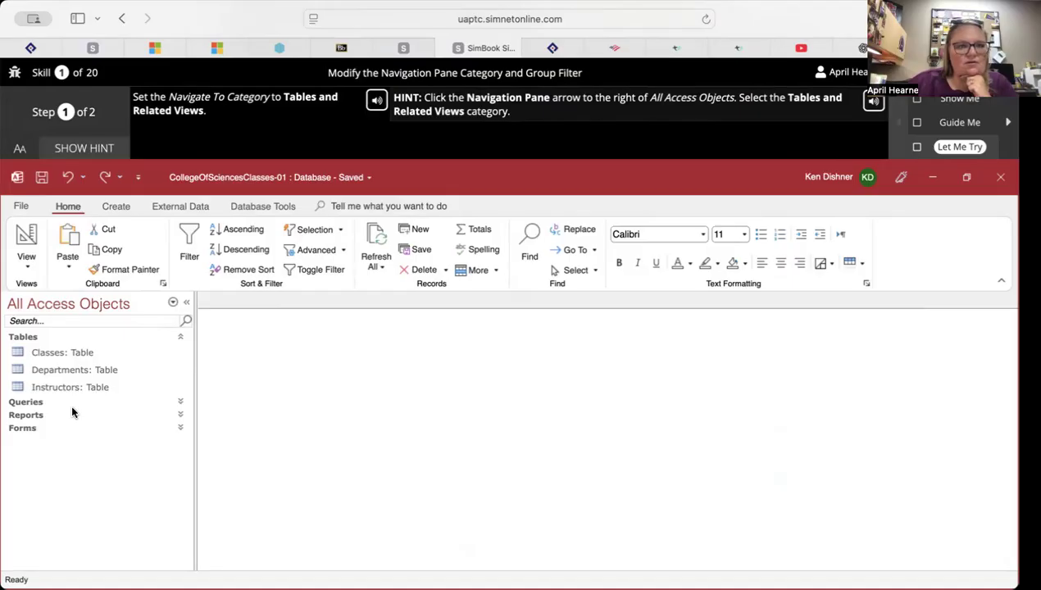
{"action": "left_click", "coordinate": [181, 337]}
{"action": "left_click", "coordinate": [180, 338]}
{"action": "left_click", "coordinate": [167, 324]}
{"action": "left_click", "coordinate": [173, 303]}
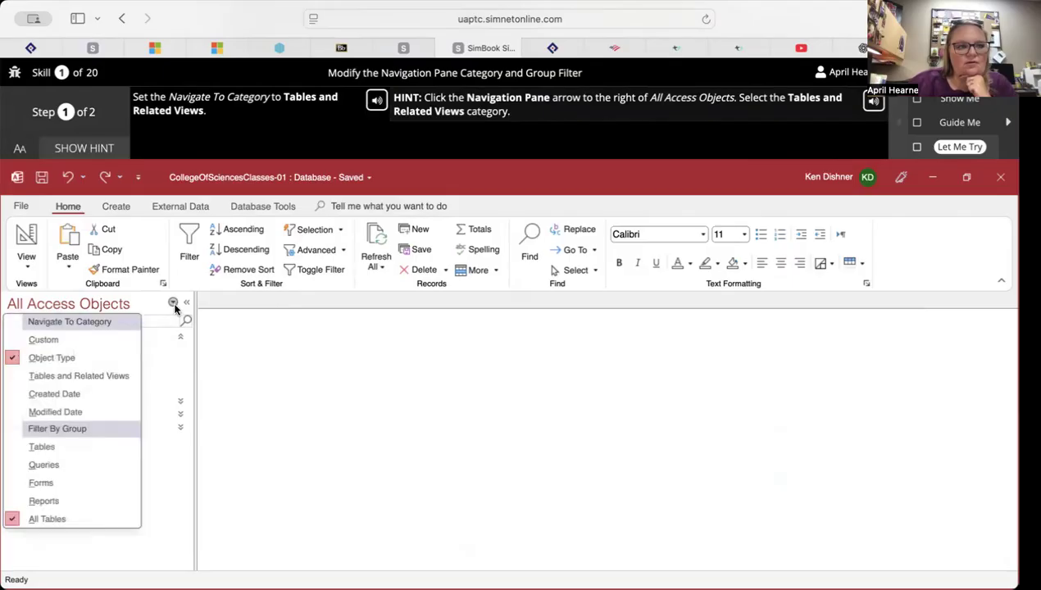
{"action": "left_click", "coordinate": [90, 374]}
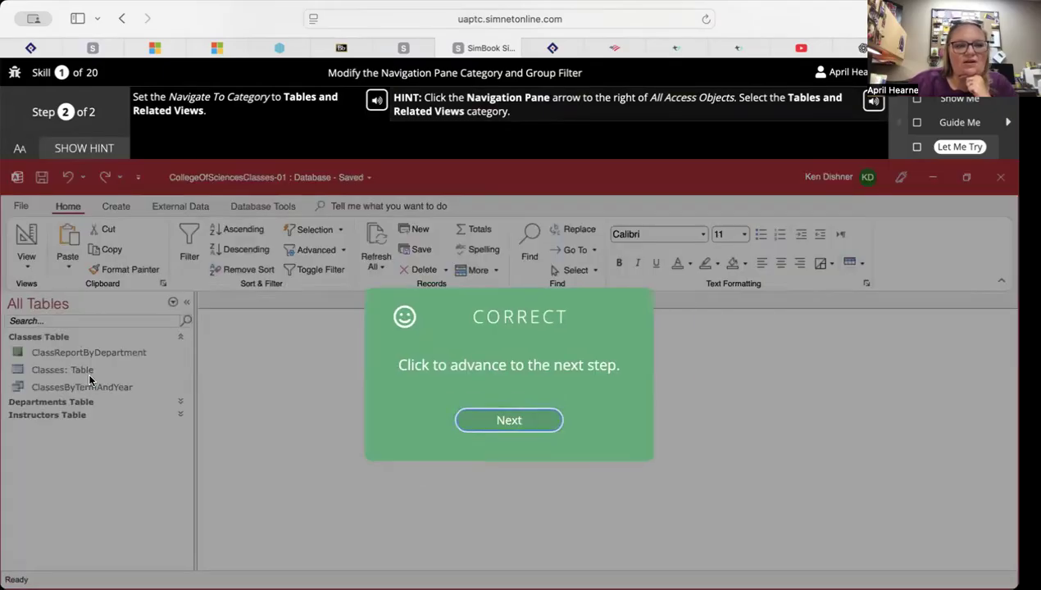
{"action": "left_click", "coordinate": [493, 426]}
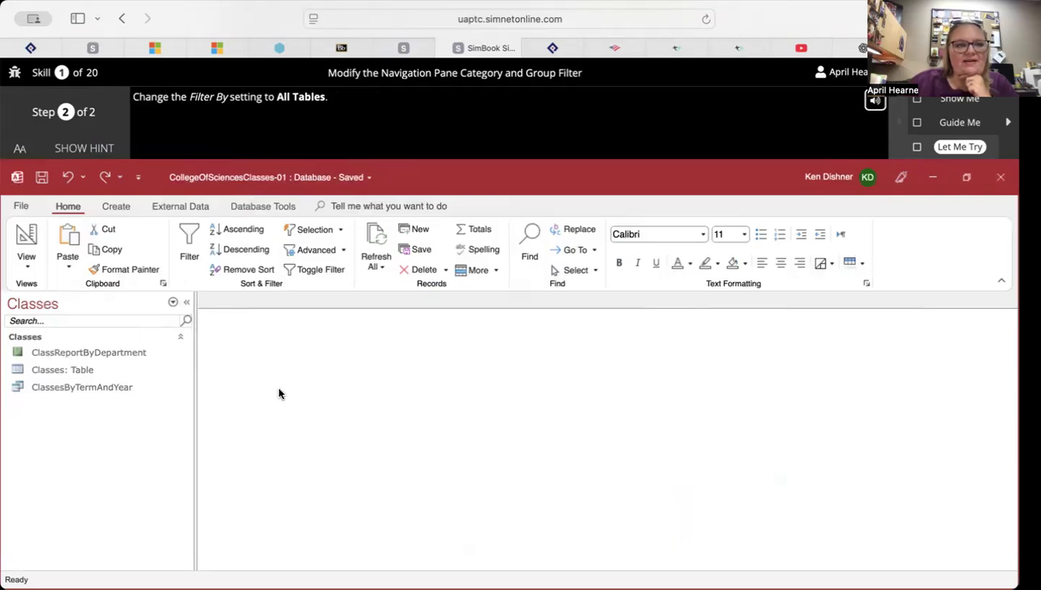
- Filter the Navigation Pane by the All Tables group and continue to the next skill
{"action": "left_click", "coordinate": [172, 304]}
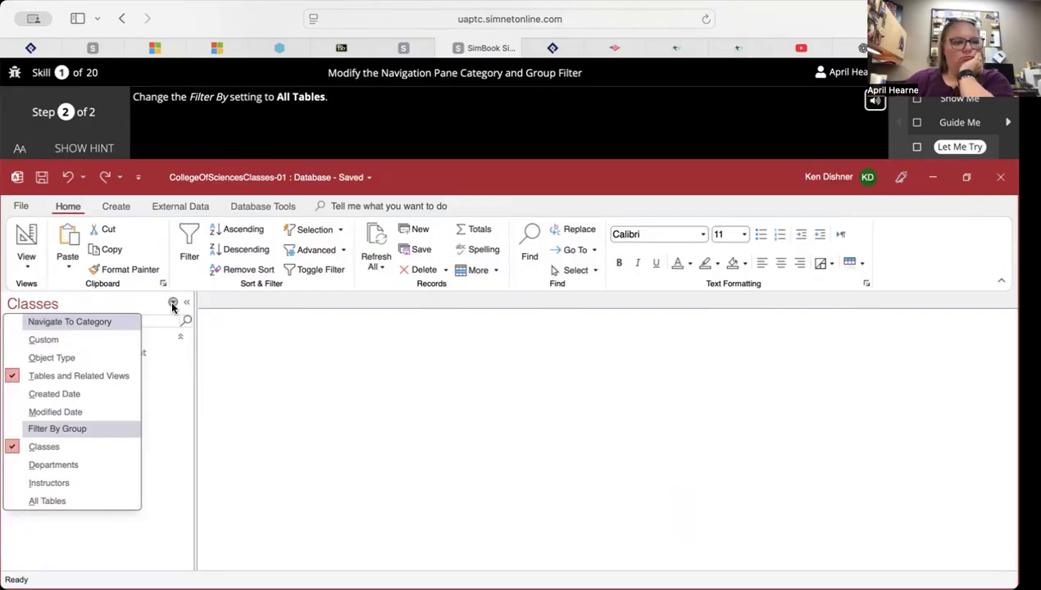
{"action": "left_click", "coordinate": [68, 500]}
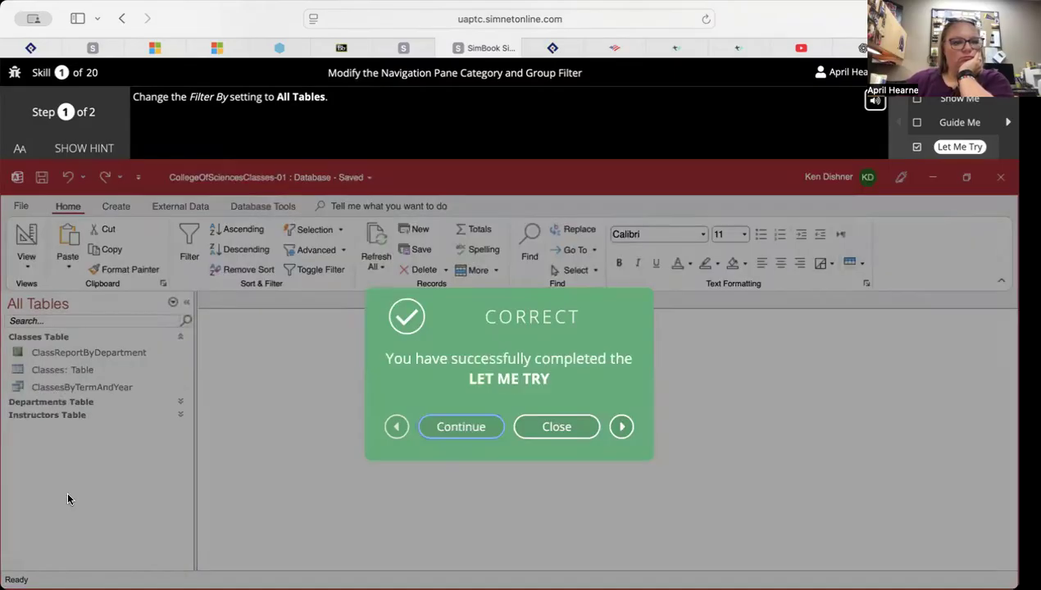
{"action": "left_click", "coordinate": [453, 429]}
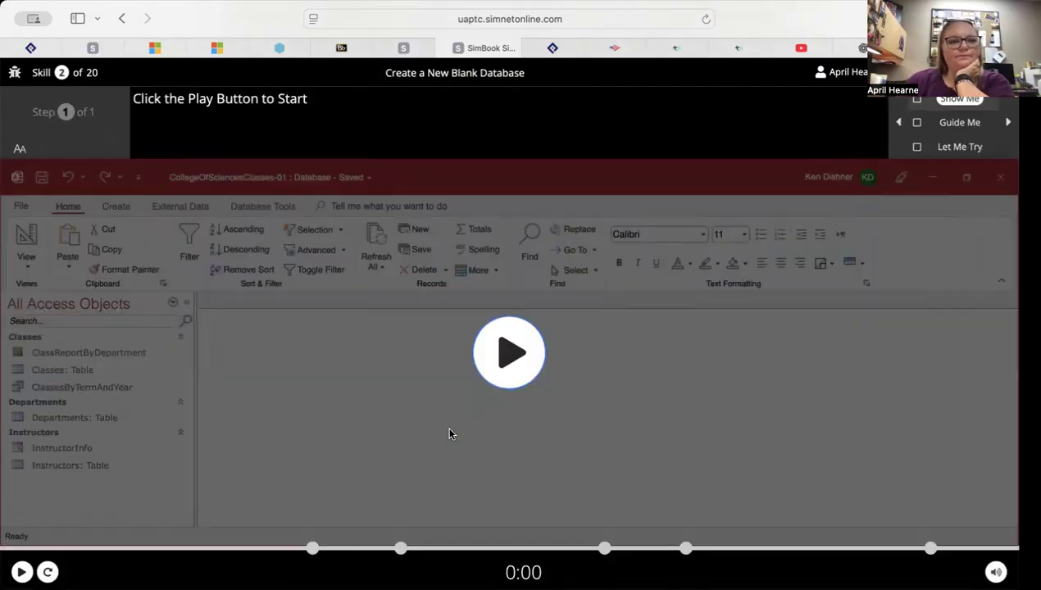
- In the Let Me Try exercise, show the hint, create a blank database named PP A1-2, and continue to the next skill
{"action": "left_click", "coordinate": [957, 148]}
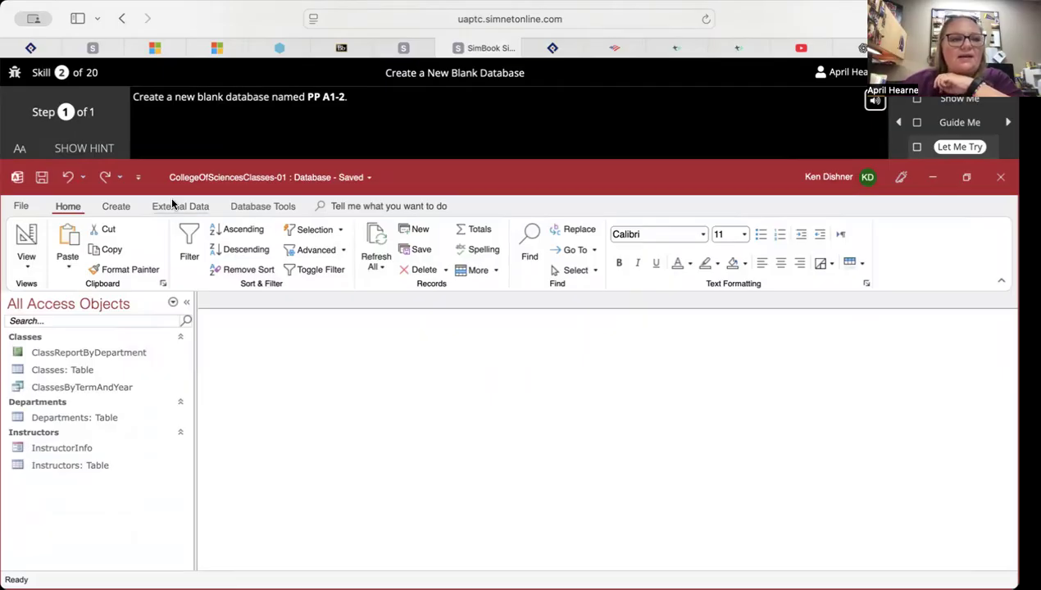
{"action": "left_click", "coordinate": [83, 150]}
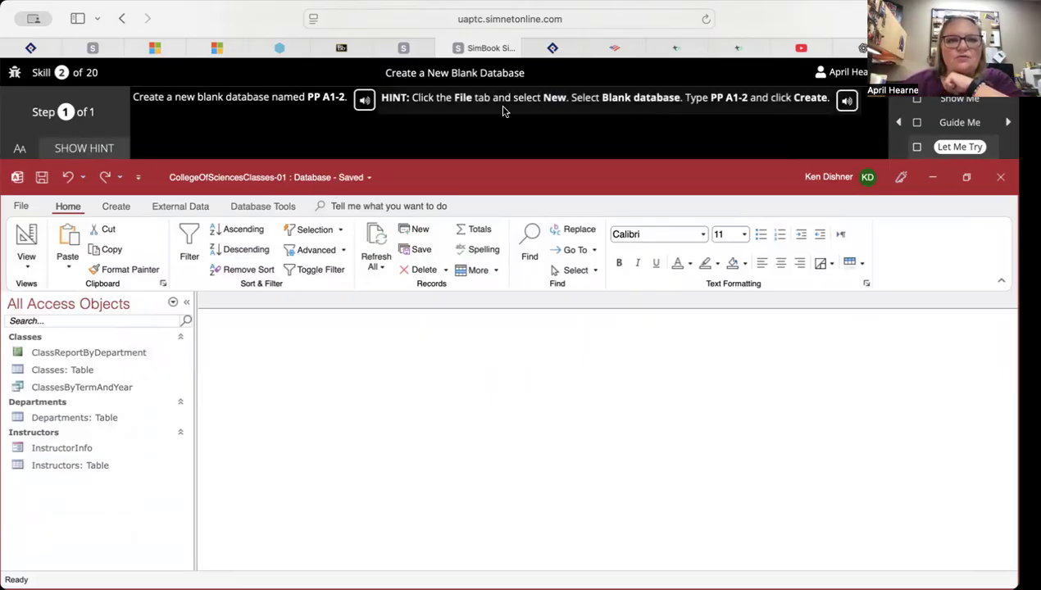
{"action": "left_click", "coordinate": [29, 211]}
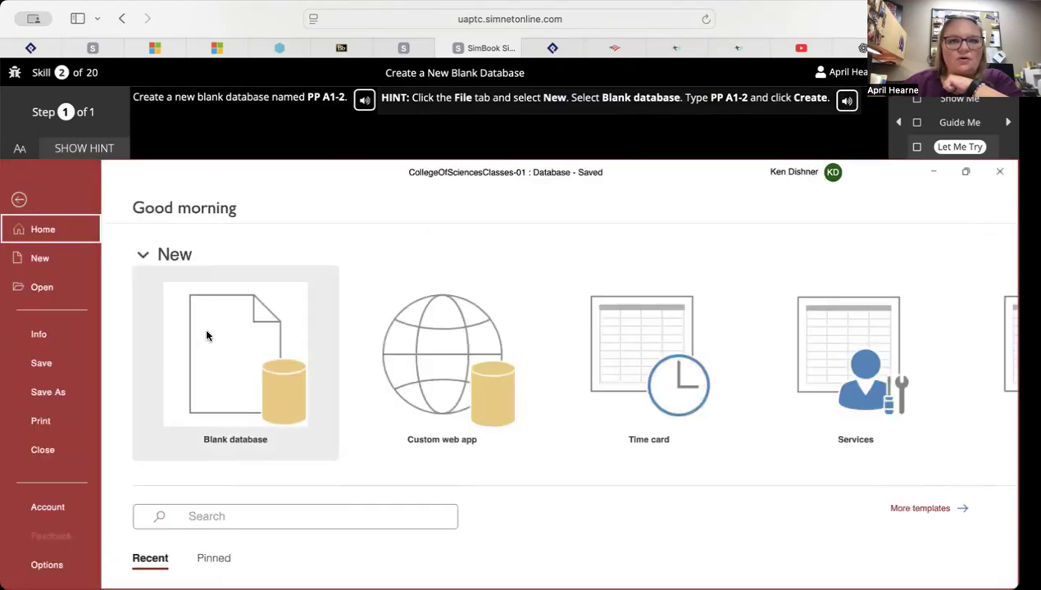
{"action": "left_click", "coordinate": [208, 335]}
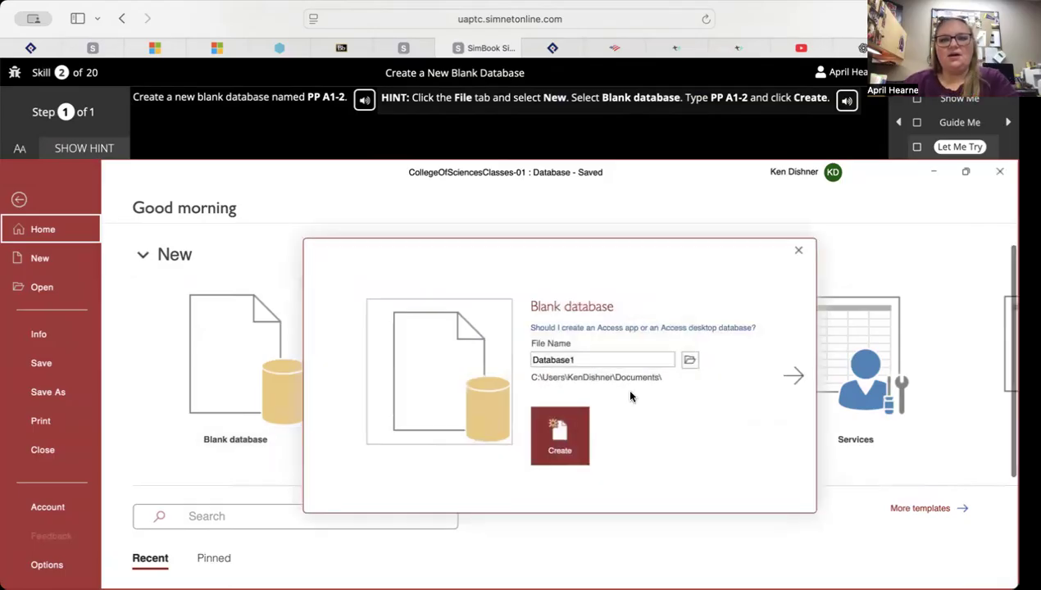
{"action": "double_click", "coordinate": [623, 359]}
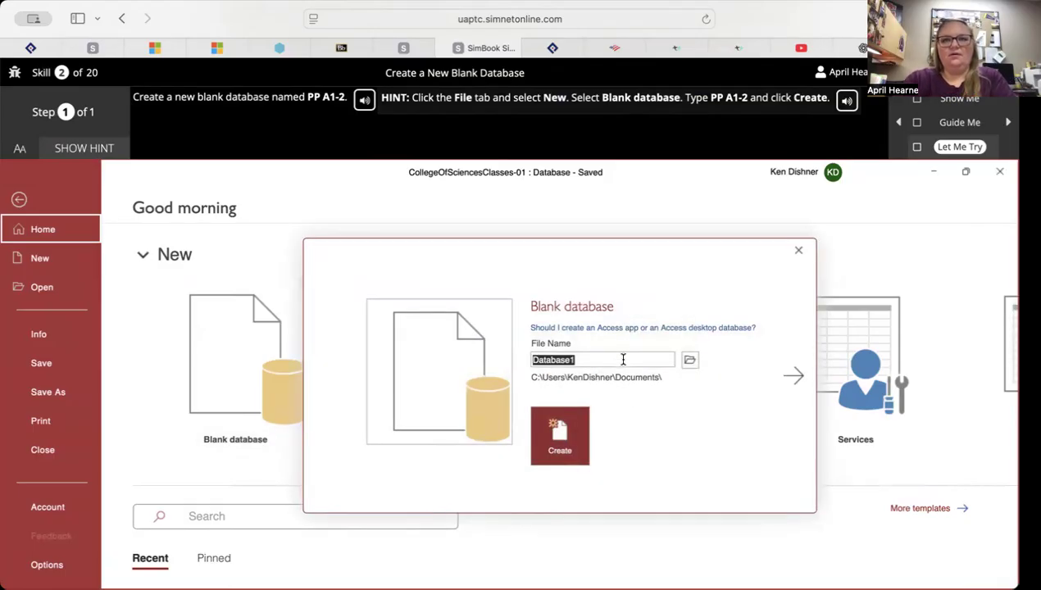
{"action": "type", "text": "PP A1"}
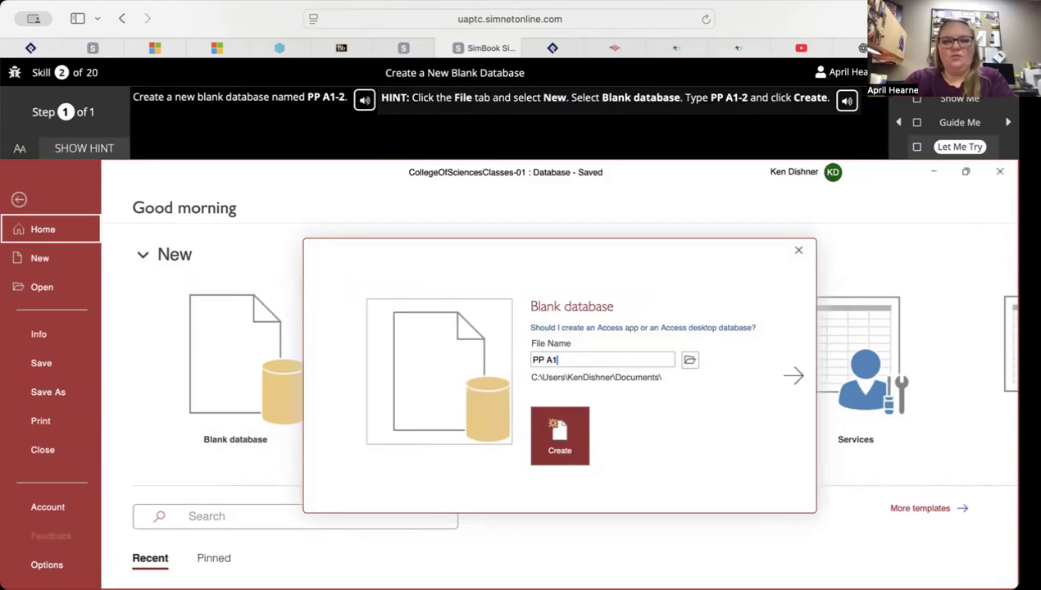
{"action": "type", "text": "-2"}
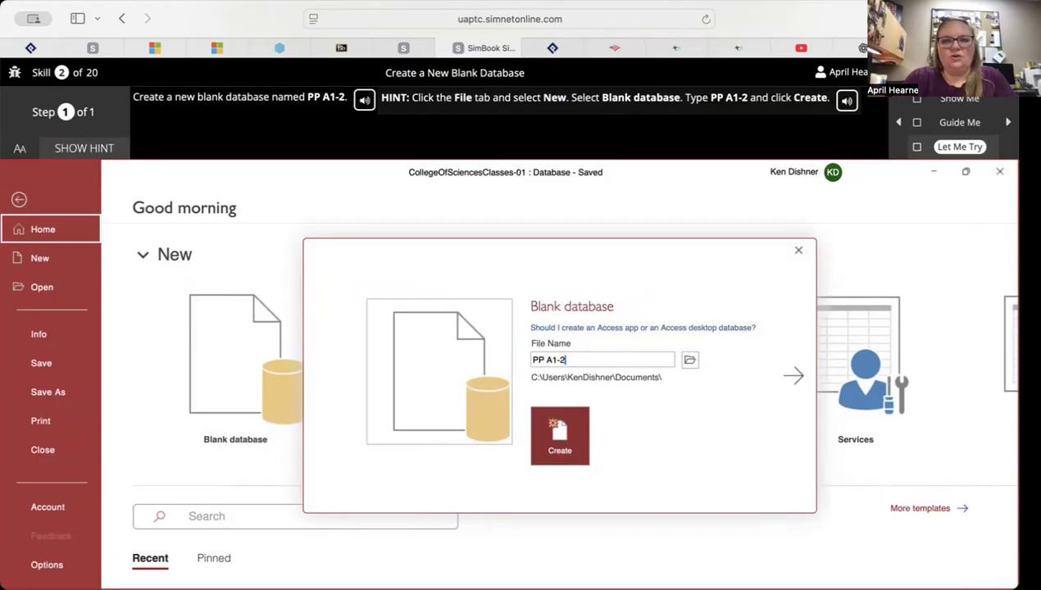
{"action": "left_click", "coordinate": [545, 446]}
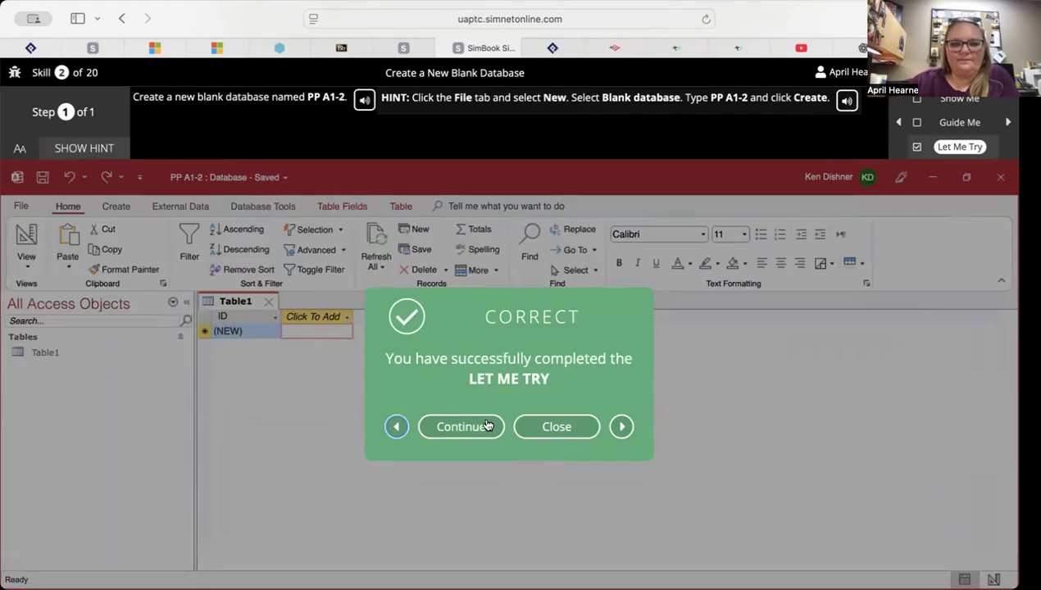
{"action": "left_click", "coordinate": [461, 427]}
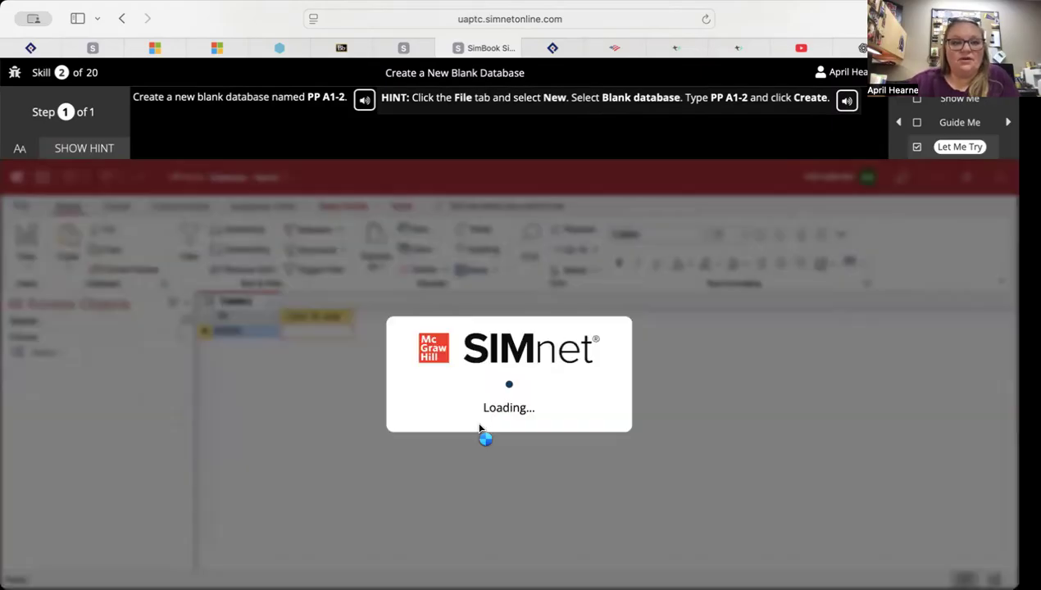
- In the Let Me Try exercise, show the hint, rename the Class List table to Classes, and continue to the next skill
{"action": "left_click", "coordinate": [971, 149]}
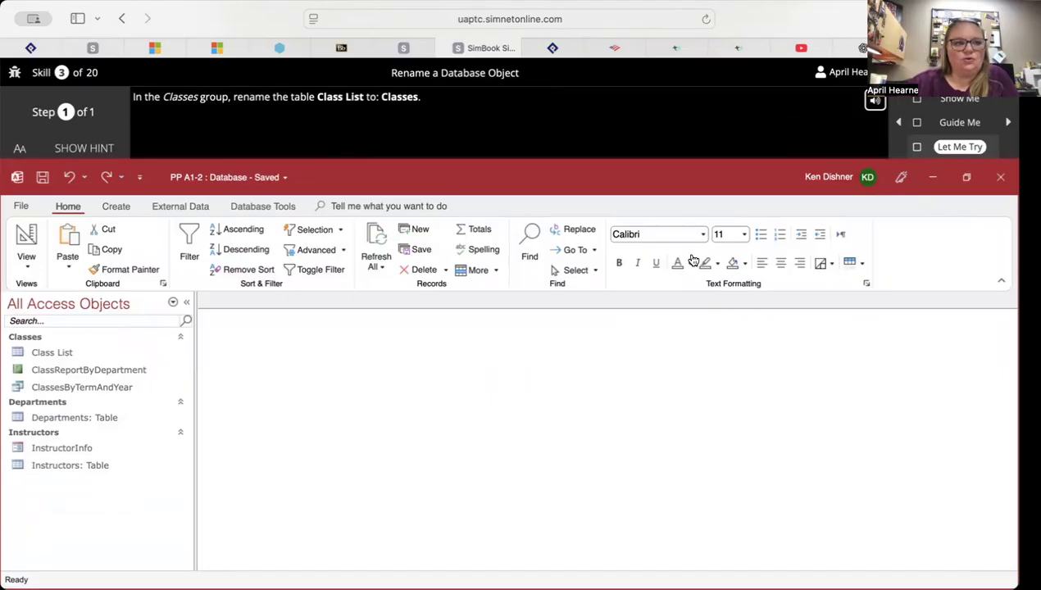
{"action": "left_click", "coordinate": [85, 149]}
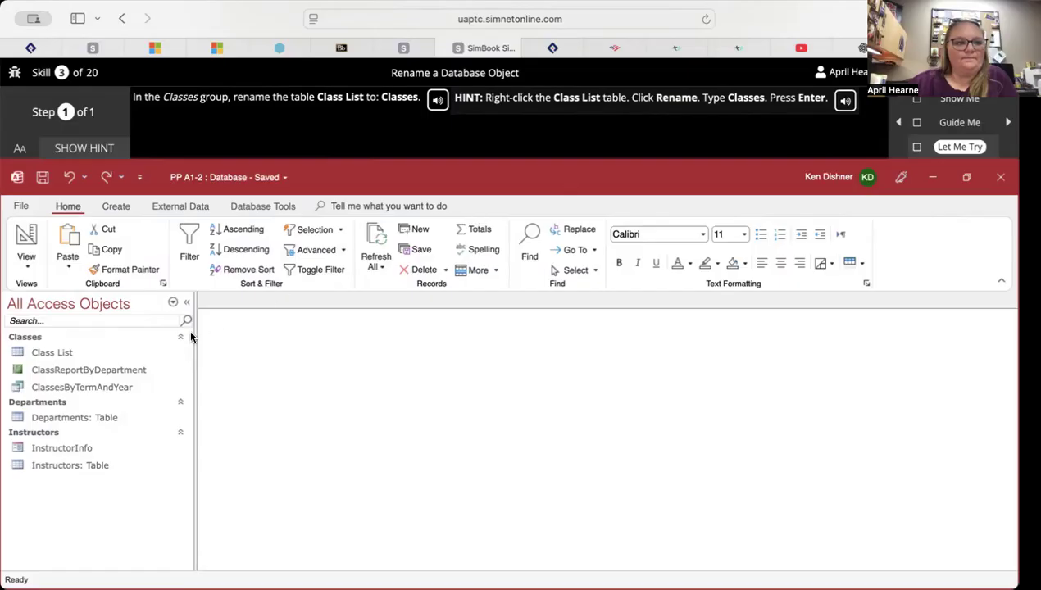
{"action": "right_click", "coordinate": [60, 357]}
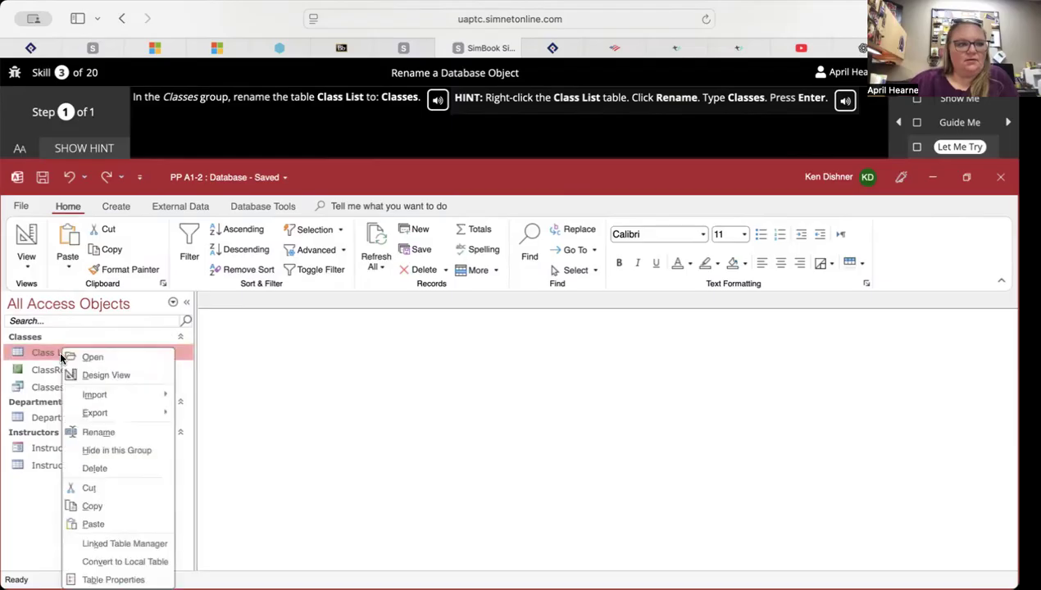
{"action": "left_click", "coordinate": [97, 433]}
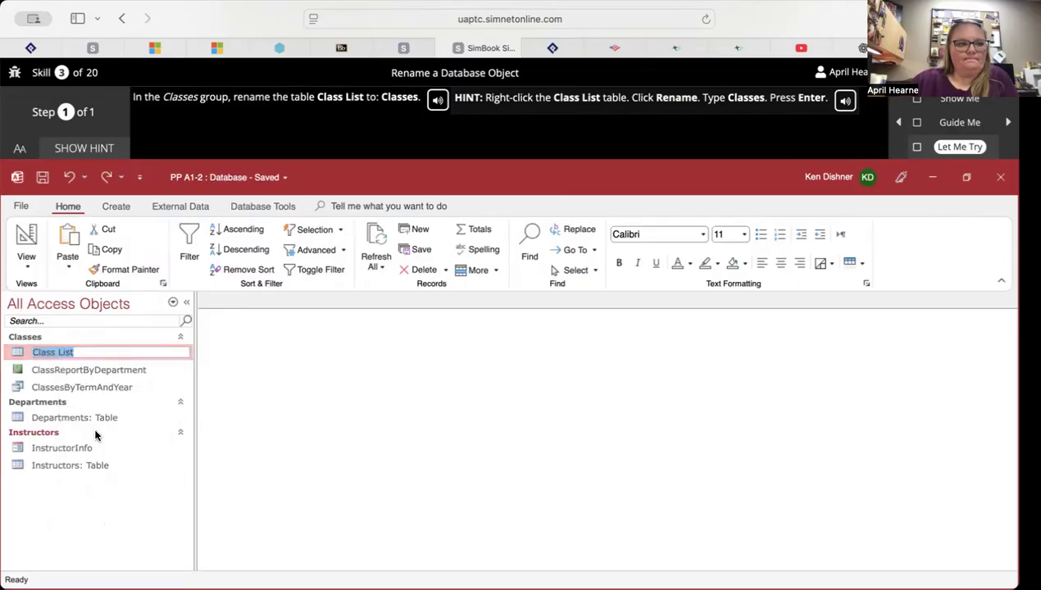
{"action": "type", "text": "Classes"}
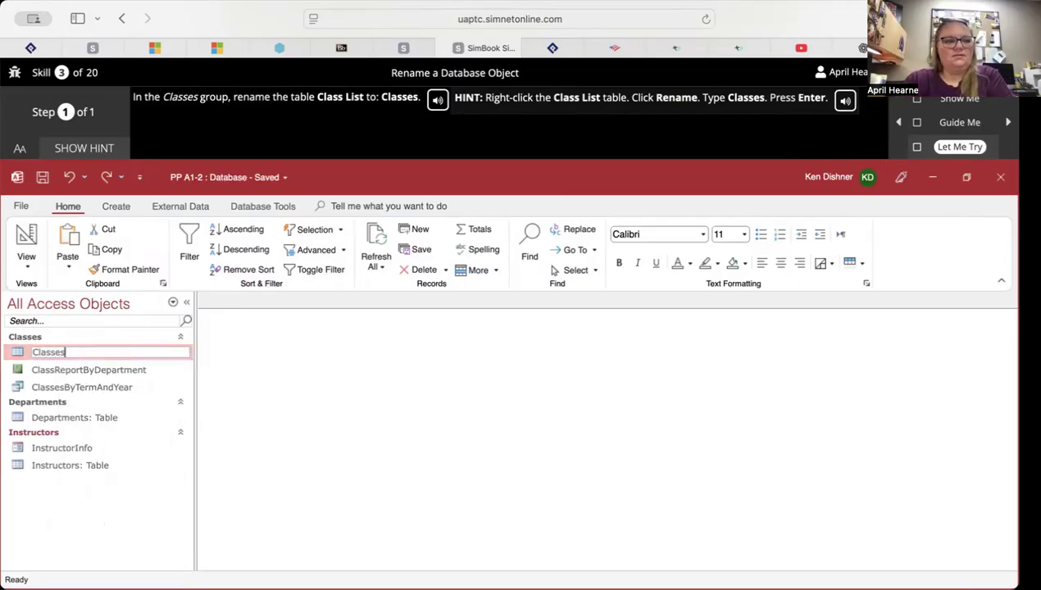
{"action": "key", "text": "Return"}
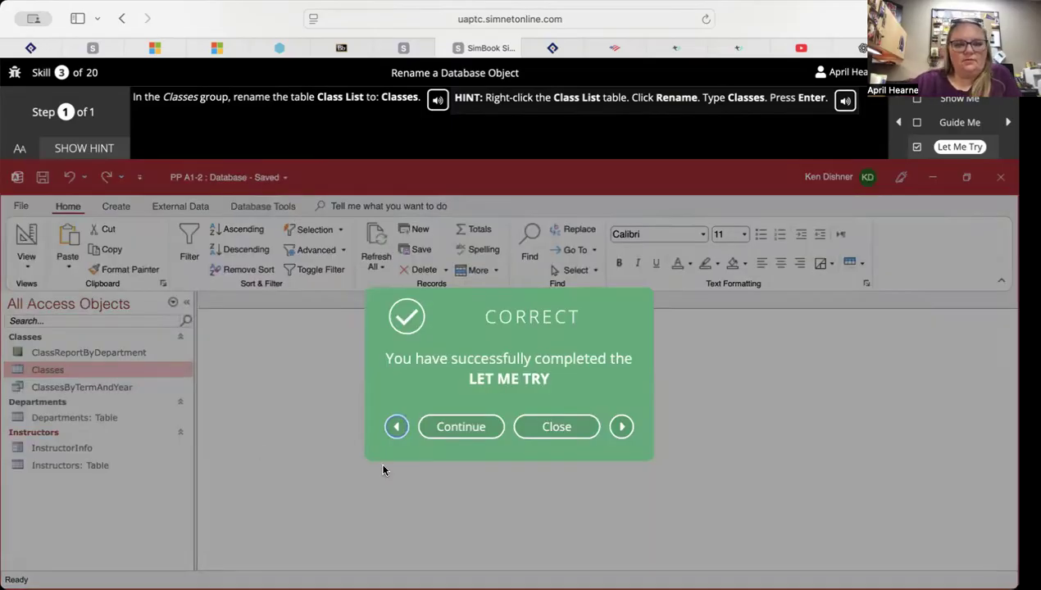
{"action": "left_click", "coordinate": [458, 427]}
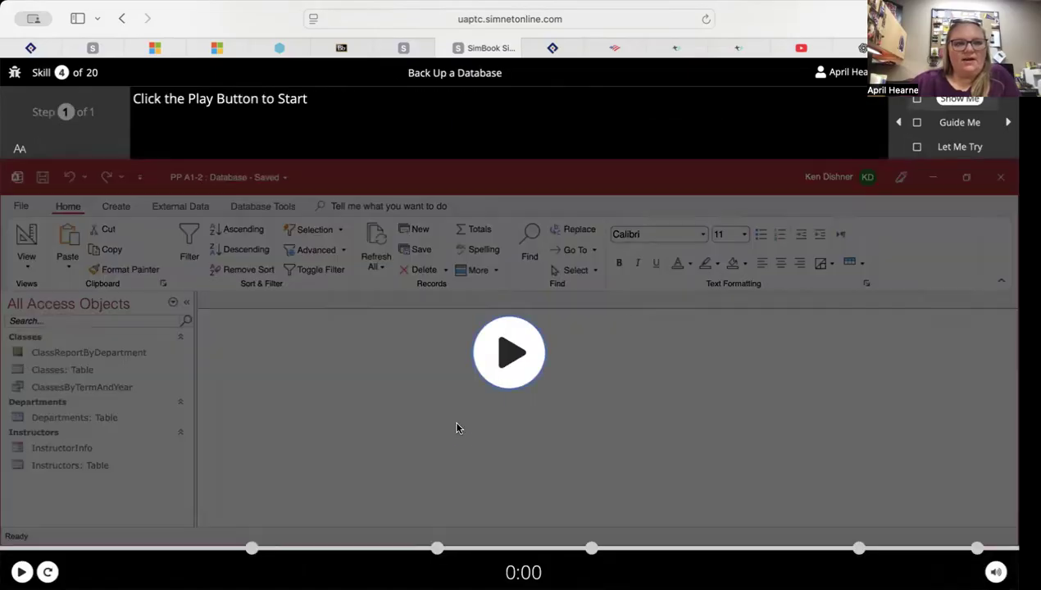
- In the Let Me Try exercise, show the hint, back up the database under the suggested file name, and continue to the next skill
{"action": "left_click", "coordinate": [961, 153]}
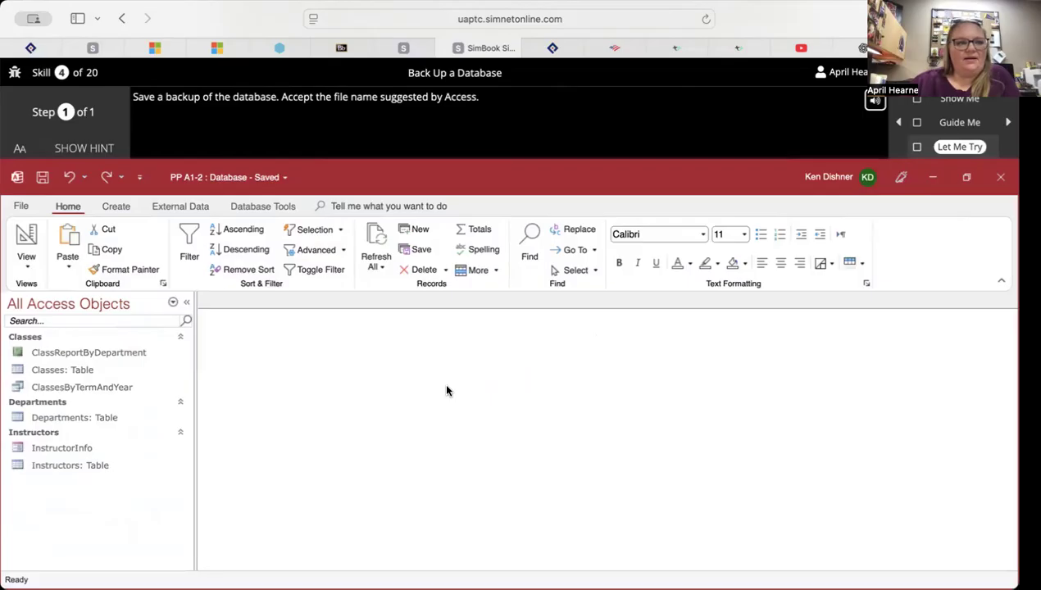
{"action": "left_click", "coordinate": [102, 156]}
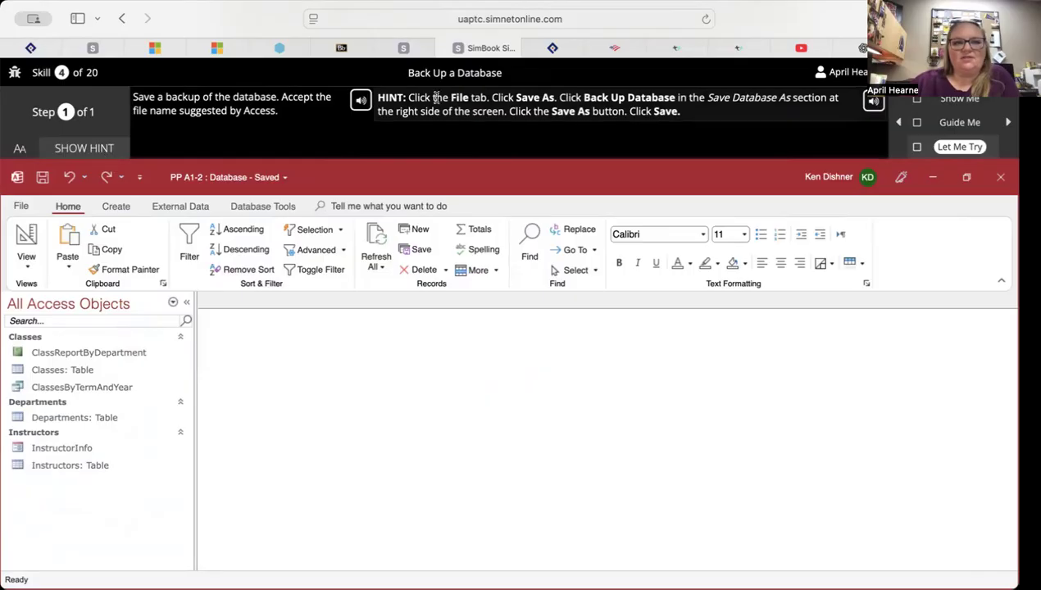
{"action": "left_click", "coordinate": [21, 207]}
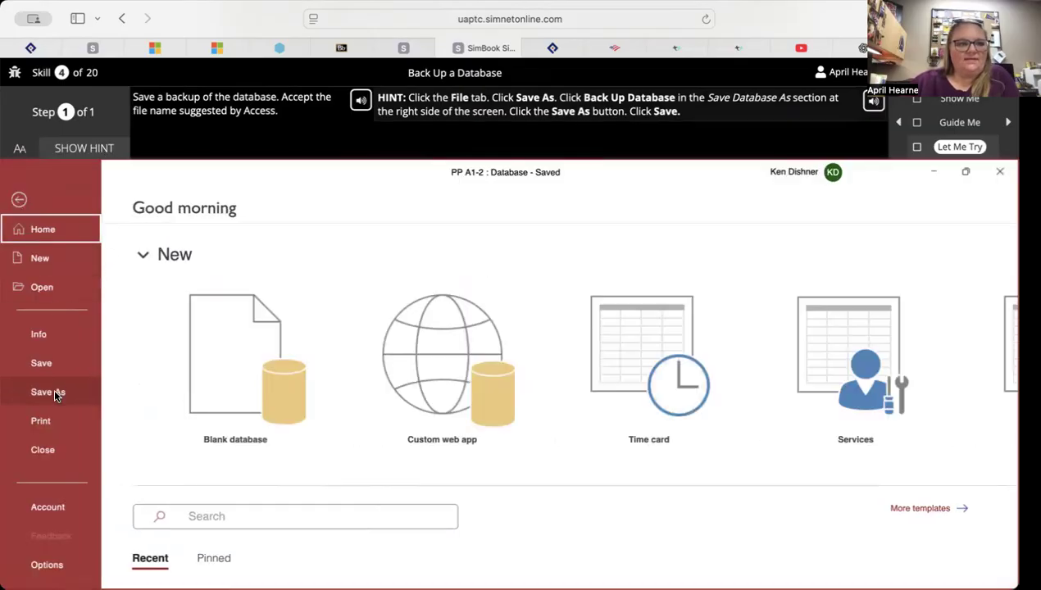
{"action": "left_click", "coordinate": [54, 394]}
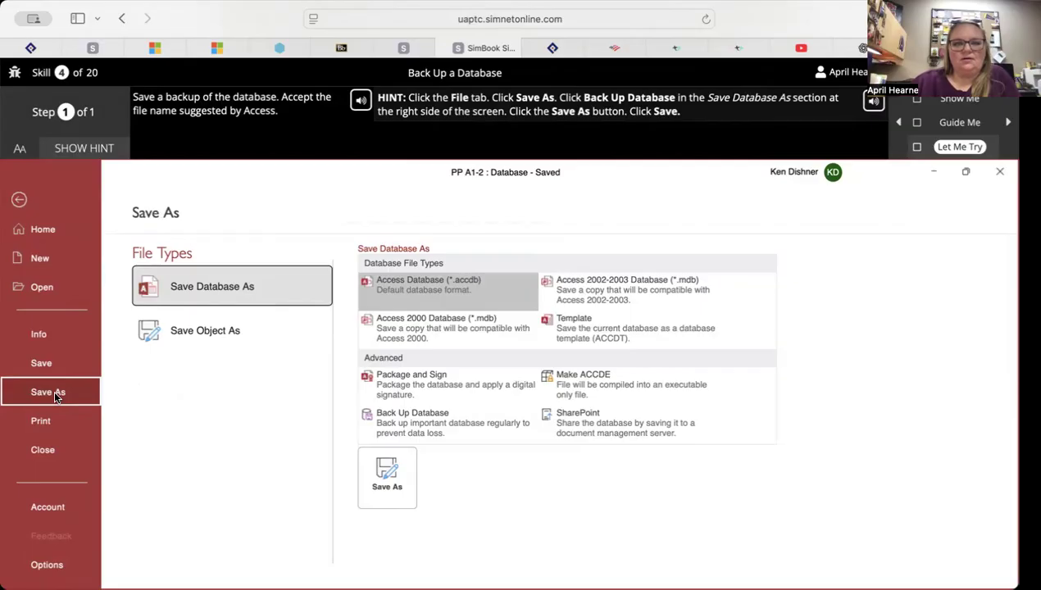
{"action": "left_click", "coordinate": [469, 428]}
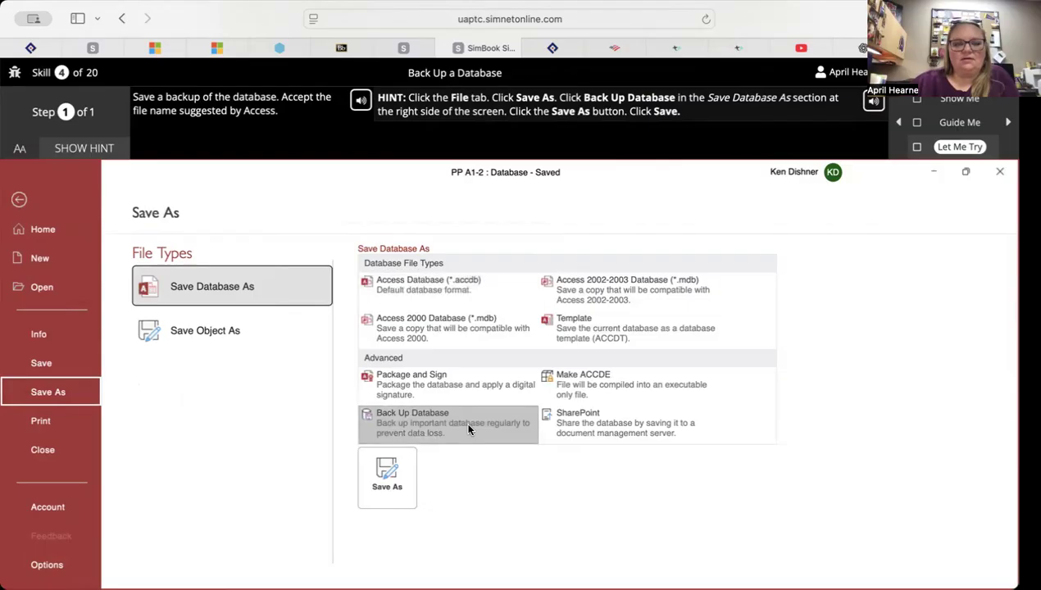
{"action": "left_click", "coordinate": [382, 478]}
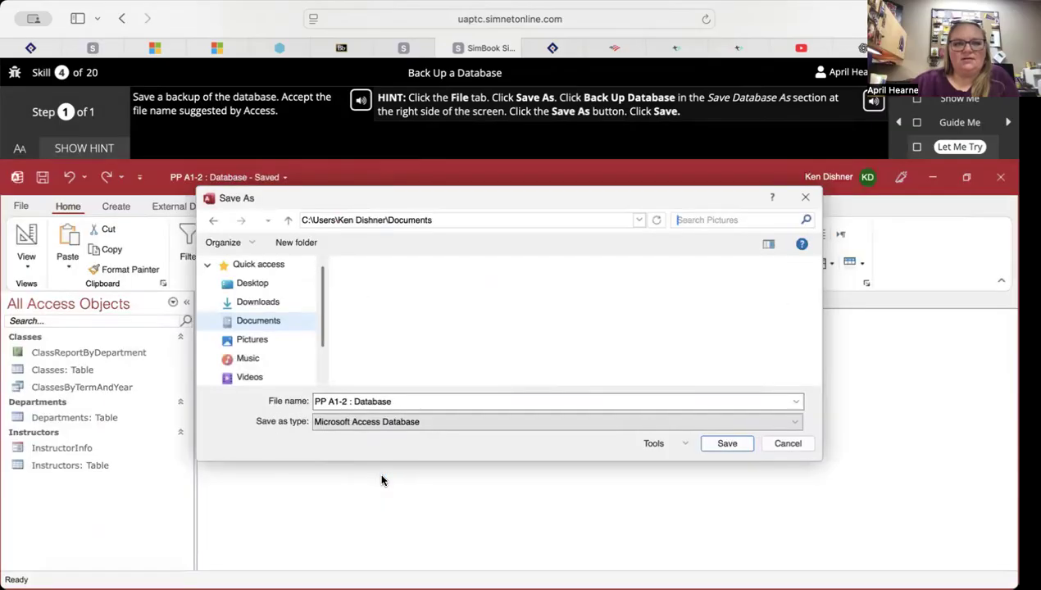
{"action": "left_click", "coordinate": [723, 444]}
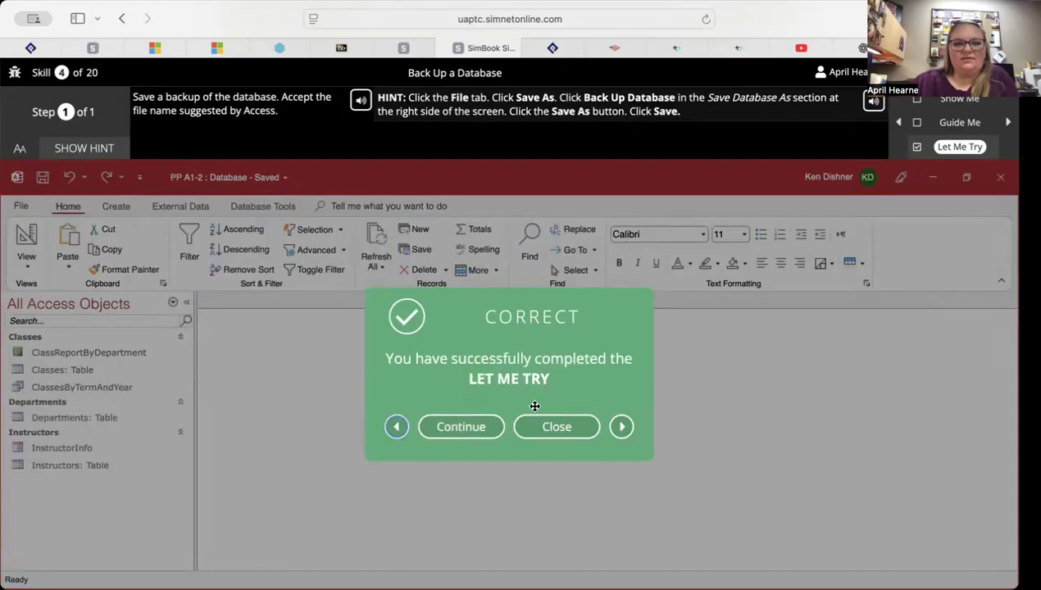
{"action": "left_click", "coordinate": [453, 430]}
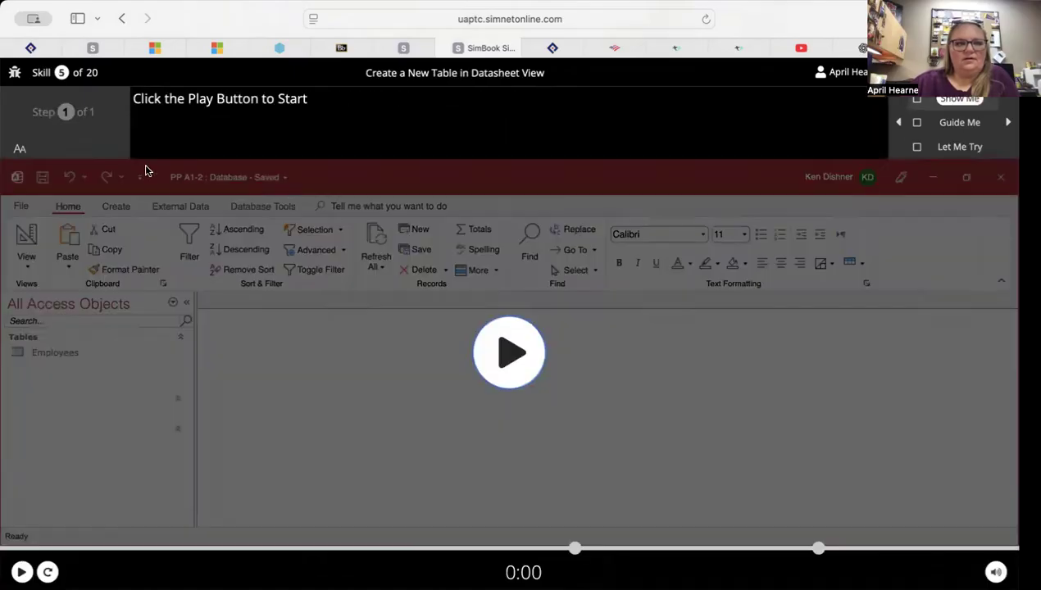
- In the Let Me Try exercise, show the hint, create a new table in Datasheet view, and continue to the next skill
{"action": "left_click", "coordinate": [959, 149]}
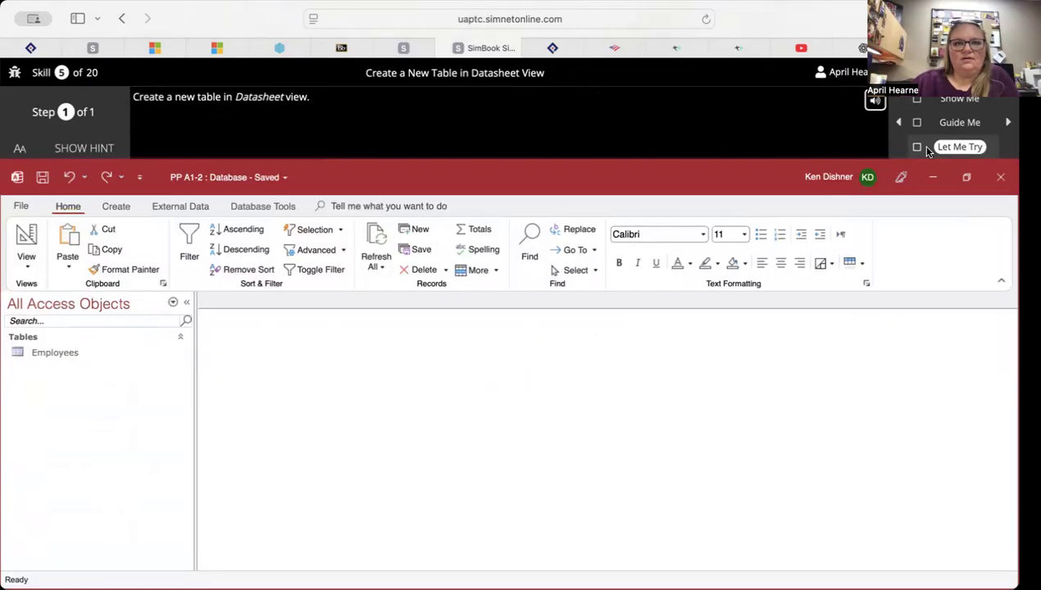
{"action": "left_click", "coordinate": [88, 150]}
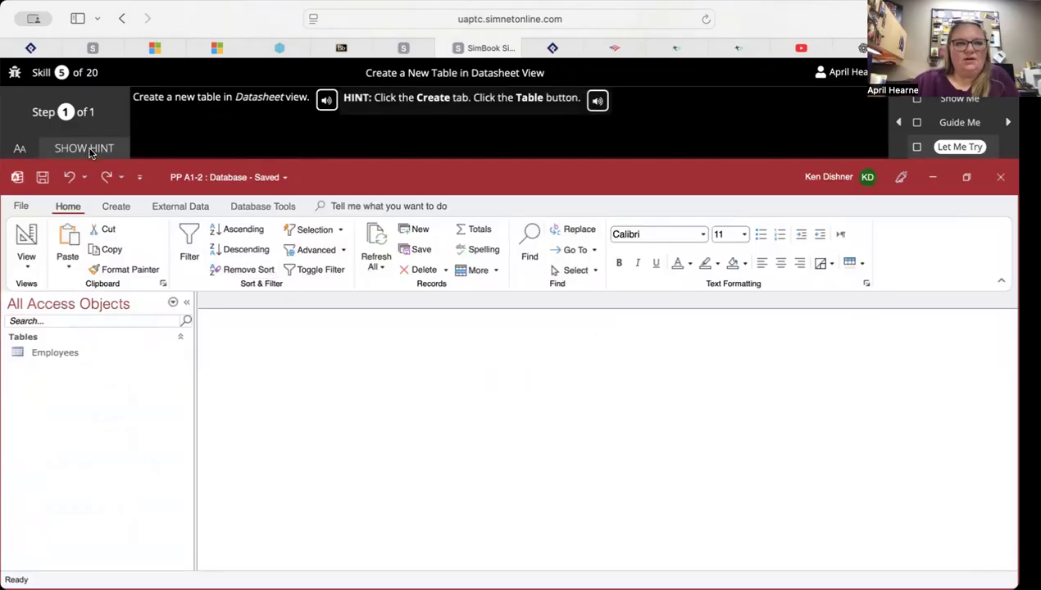
{"action": "left_click", "coordinate": [123, 210]}
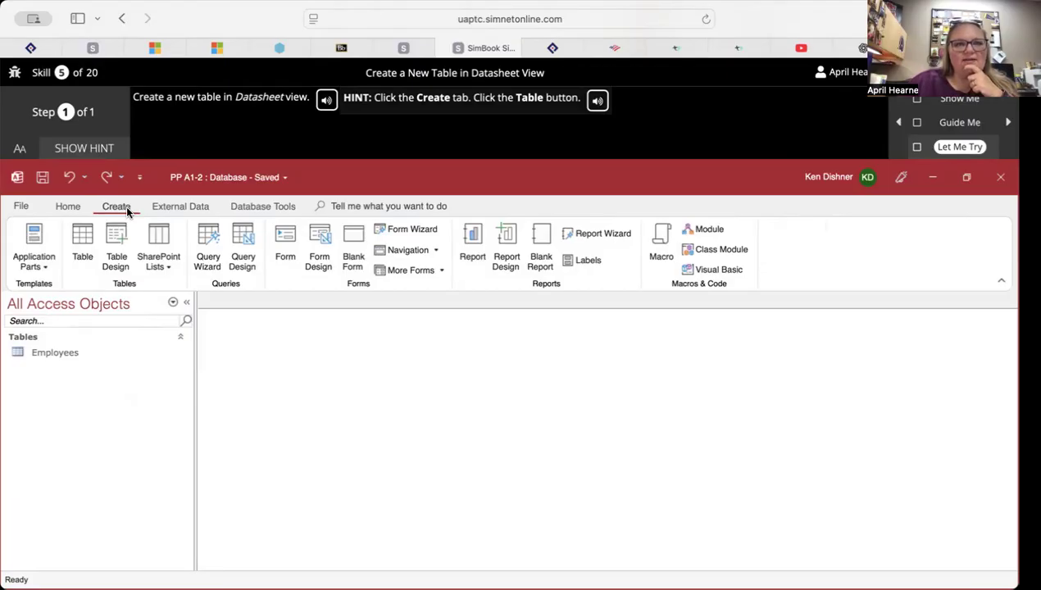
{"action": "left_click", "coordinate": [82, 237]}
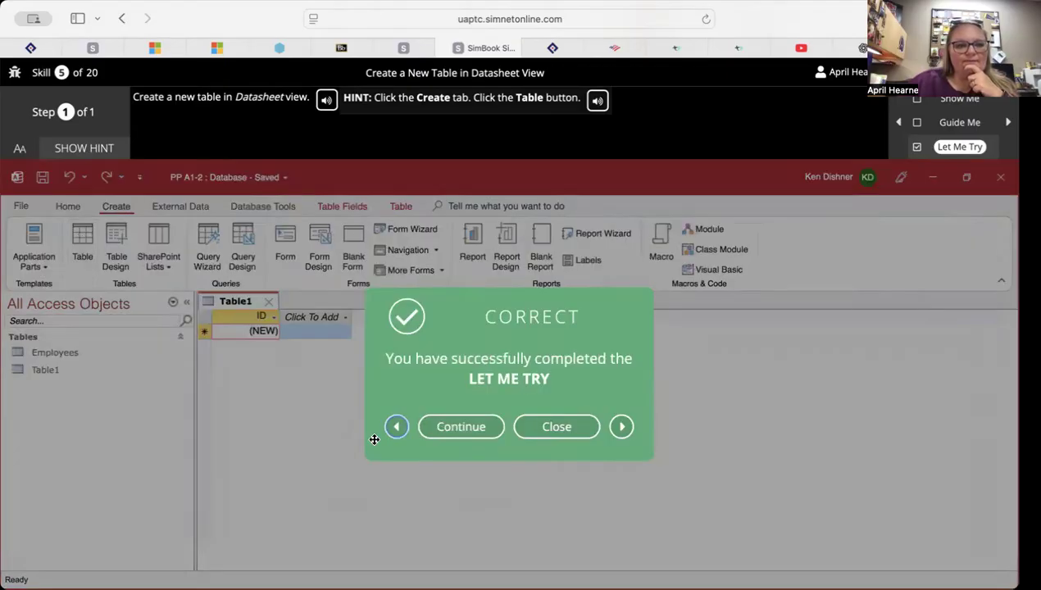
{"action": "left_click", "coordinate": [458, 427]}
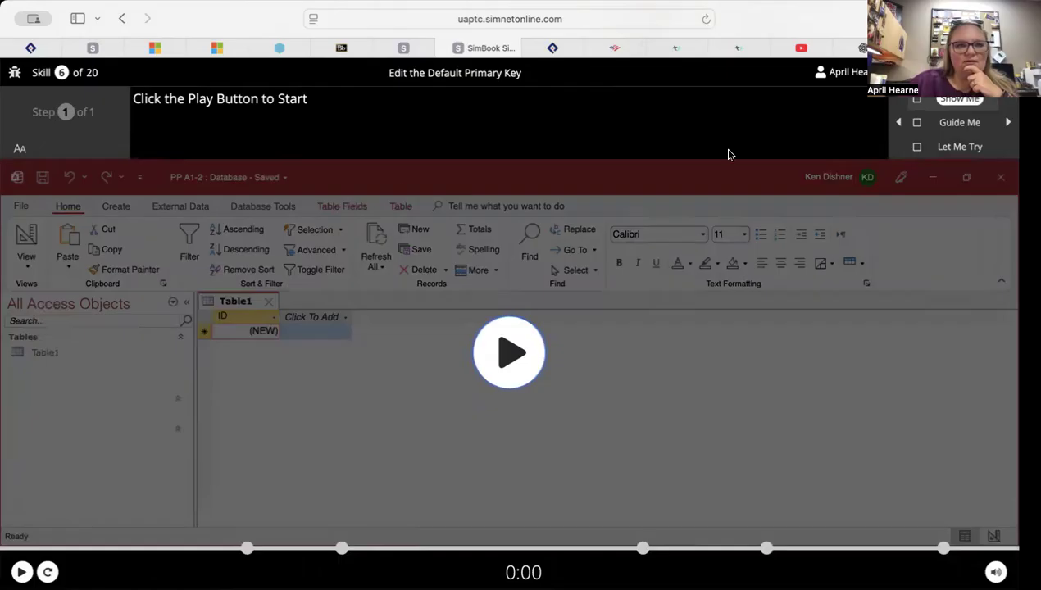
- Open the Let Me Try exercise with its hint and rename the table's ID primary key field to EmpID
{"action": "left_click", "coordinate": [959, 146]}
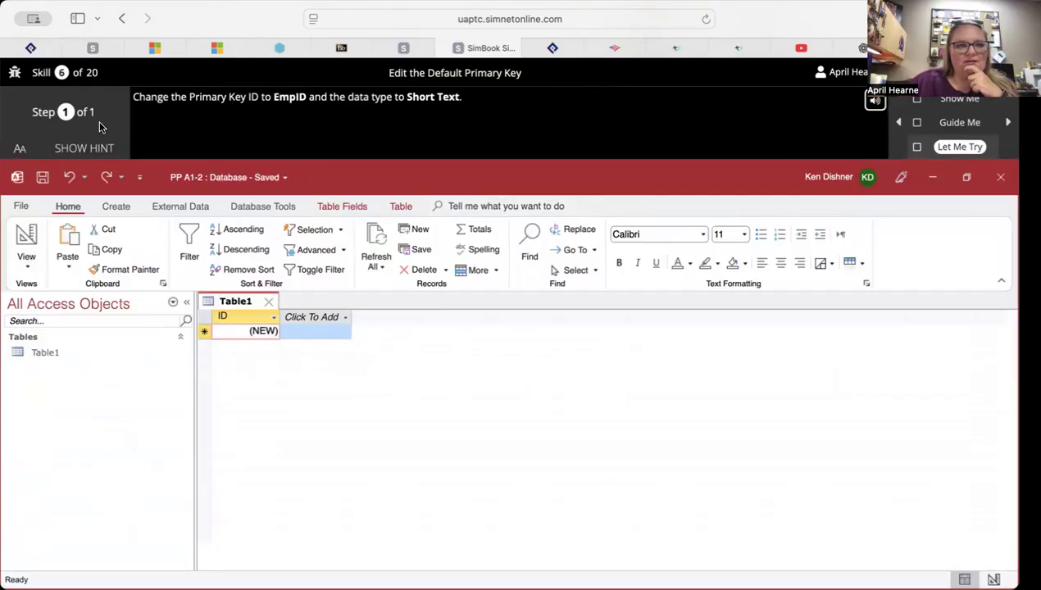
{"action": "left_click", "coordinate": [93, 150]}
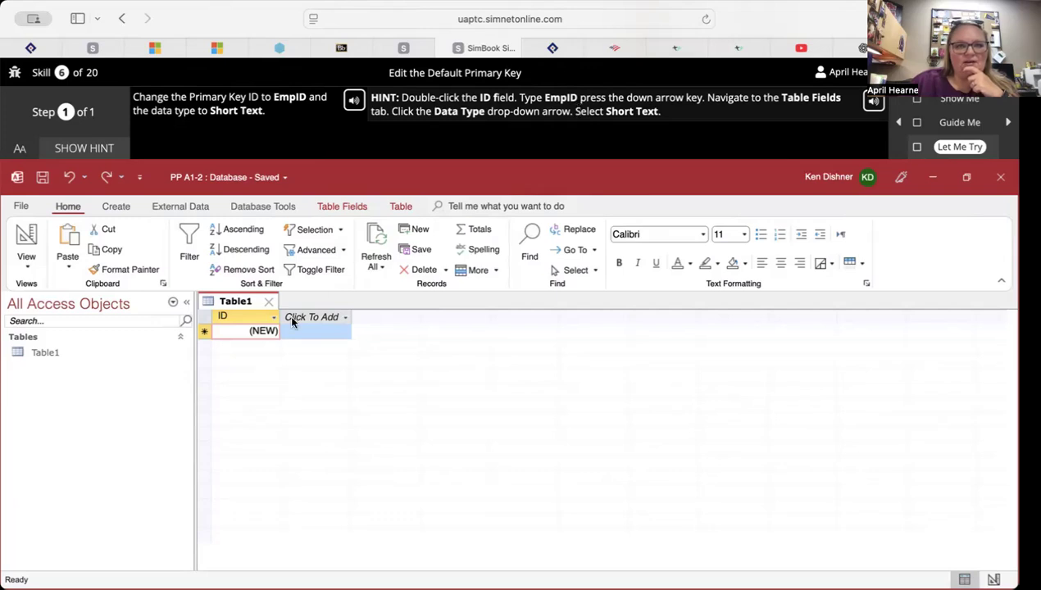
{"action": "double_click", "coordinate": [232, 315]}
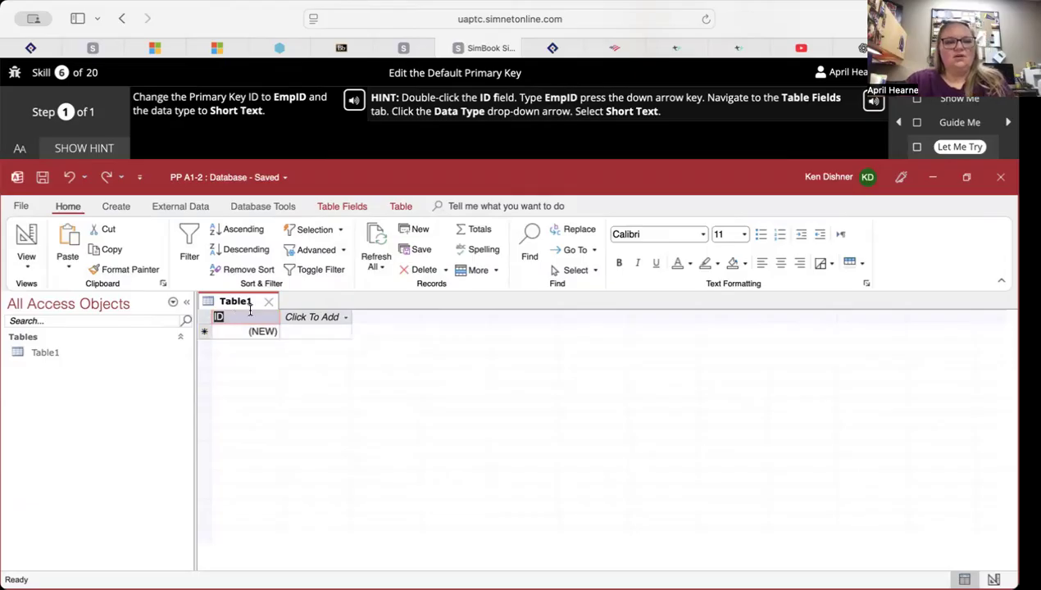
{"action": "type", "text": "EmpID"}
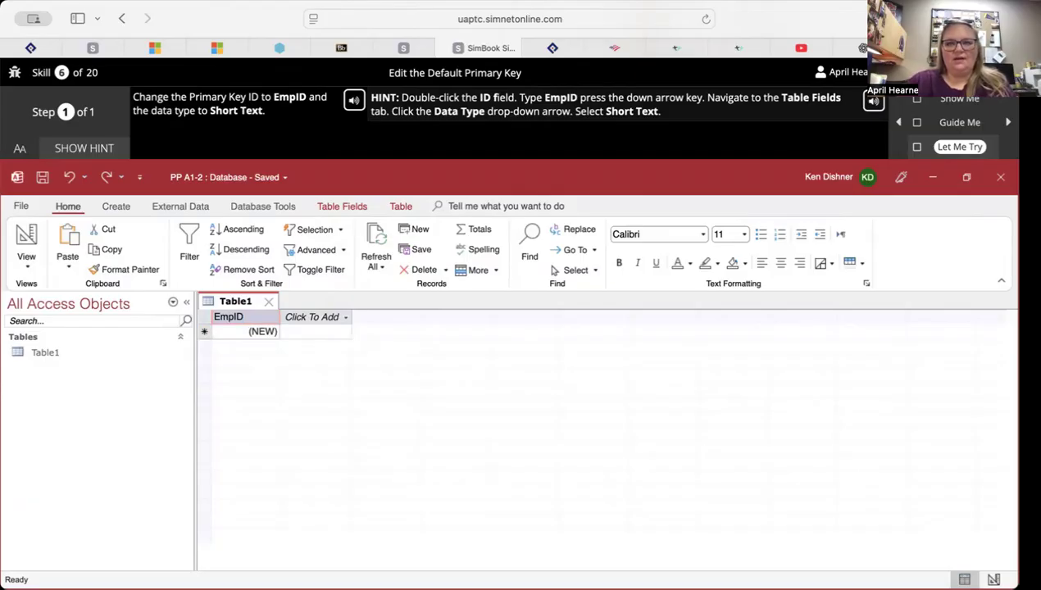
{"action": "key", "text": "Down"}
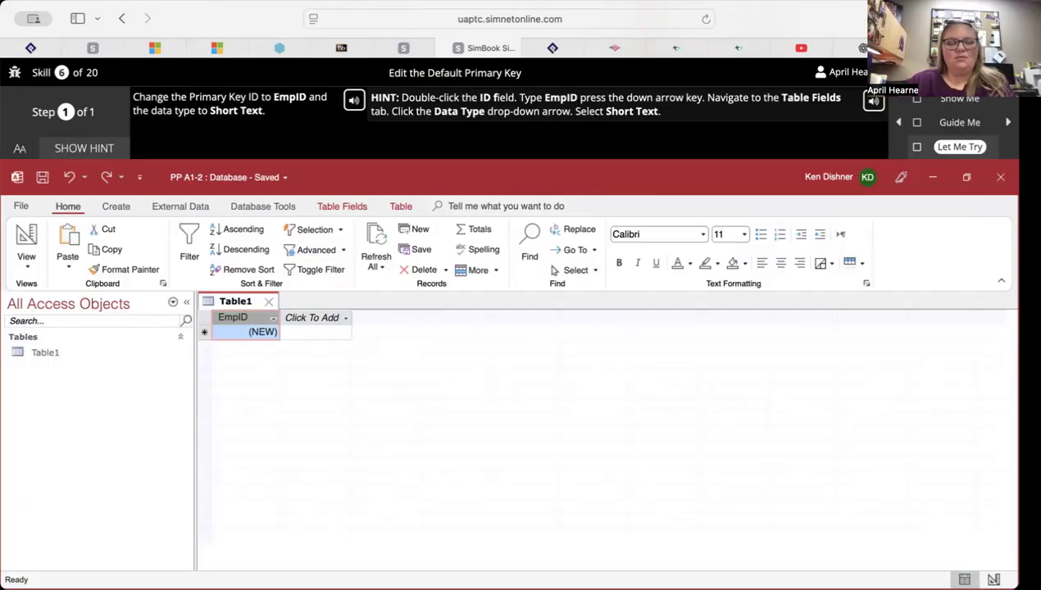
- Change the EmpID field's data type to Short Text and continue to the next skill
{"action": "left_click", "coordinate": [345, 206]}
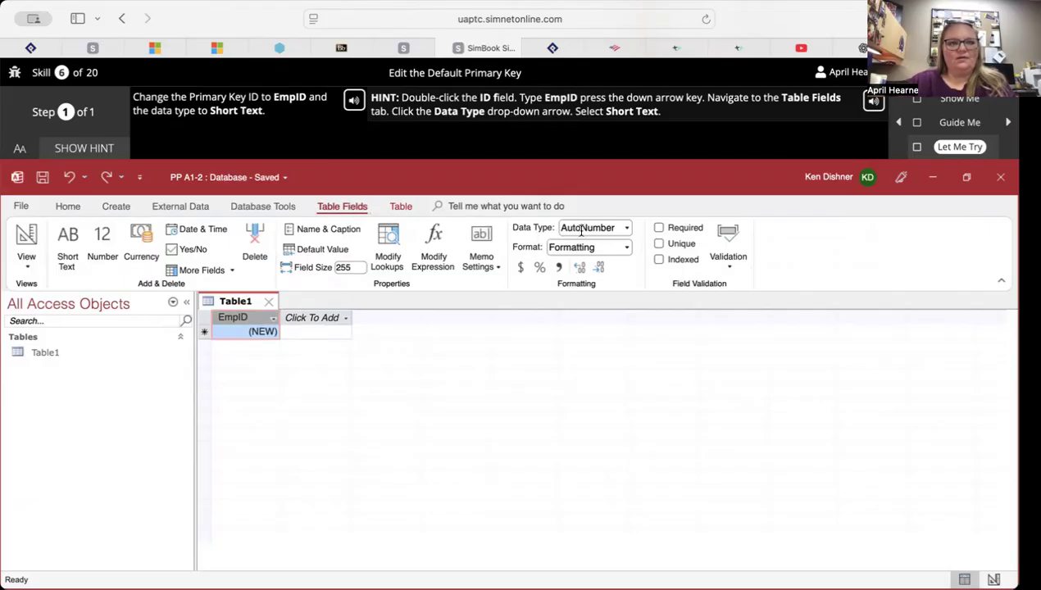
{"action": "left_click", "coordinate": [626, 228]}
{"action": "left_click", "coordinate": [583, 247]}
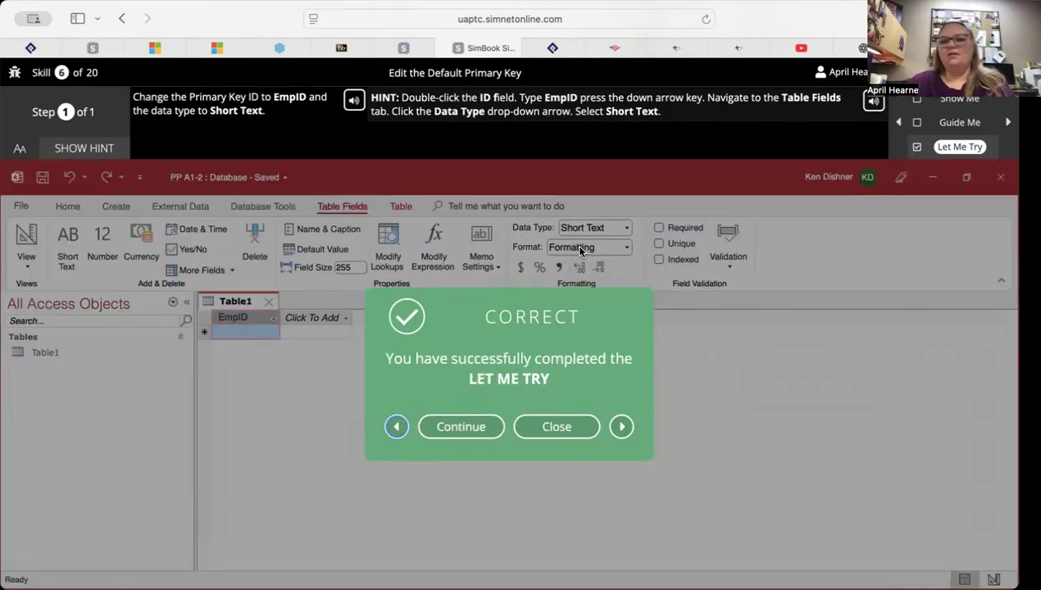
{"action": "left_click", "coordinate": [464, 428]}
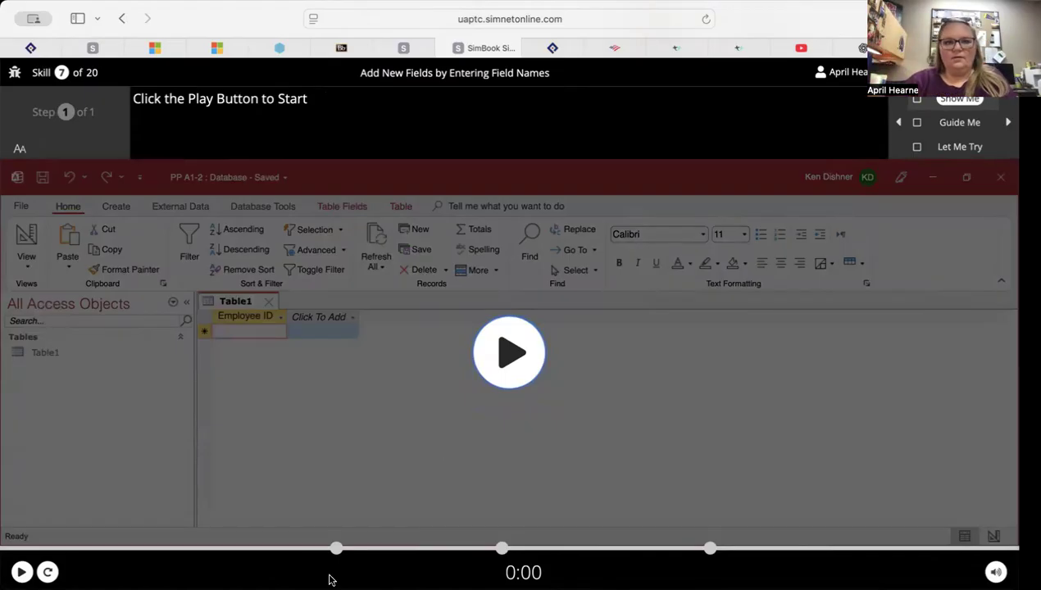
- In the Let Me Try exercise, show the hint, add a Short Text field named FirstName, and continue to the next skill
{"action": "left_click", "coordinate": [972, 148]}
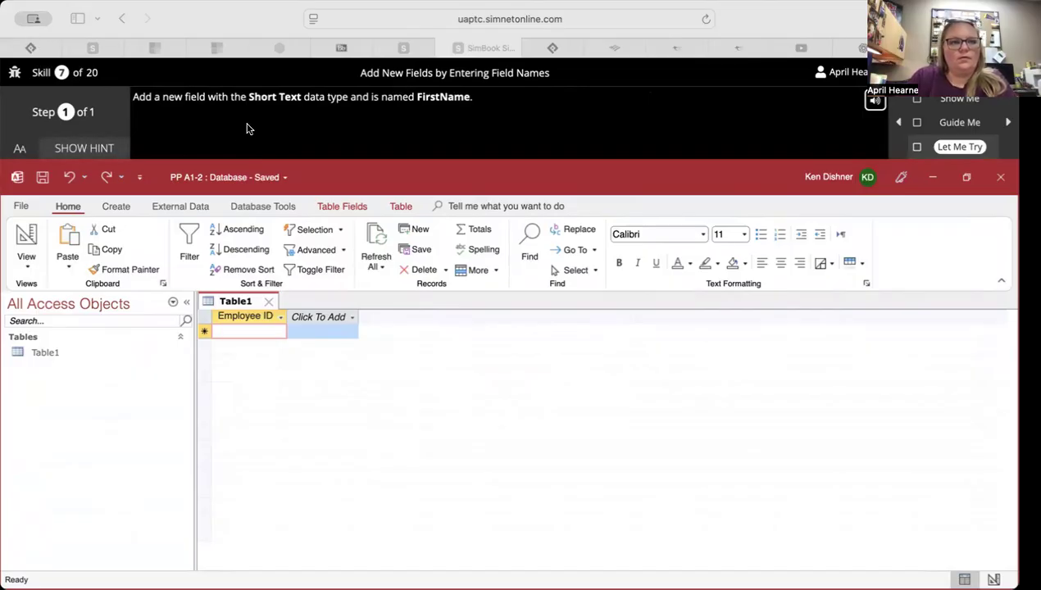
{"action": "left_click", "coordinate": [96, 150]}
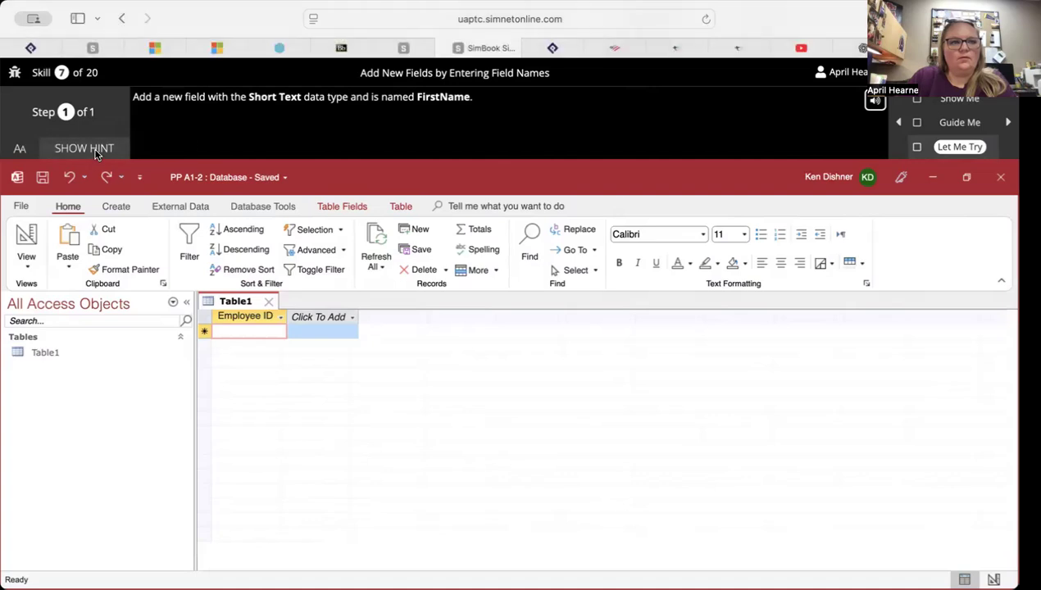
{"action": "left_click", "coordinate": [96, 153]}
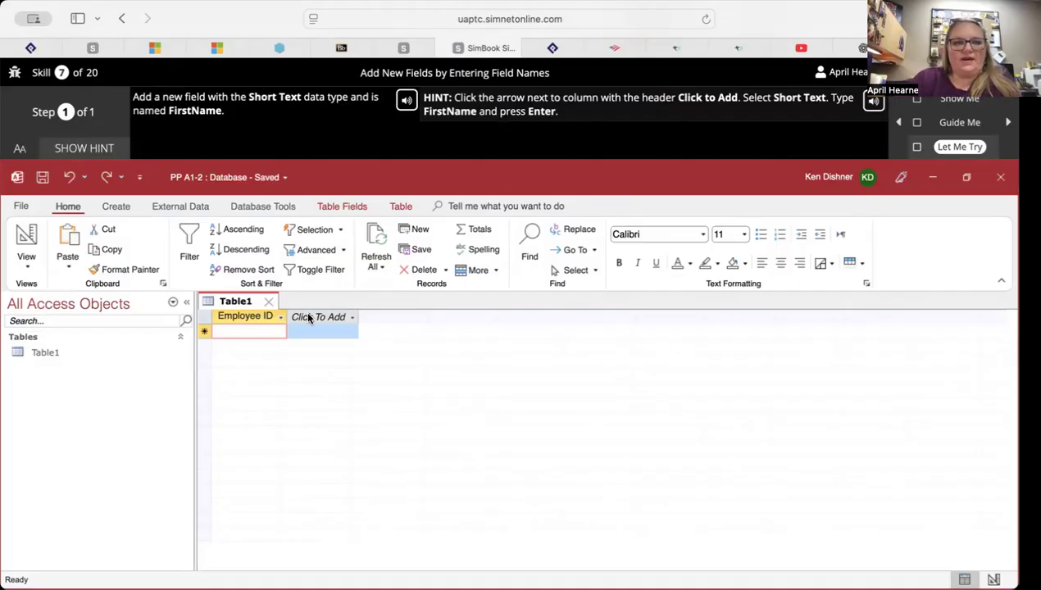
{"action": "left_click", "coordinate": [351, 317]}
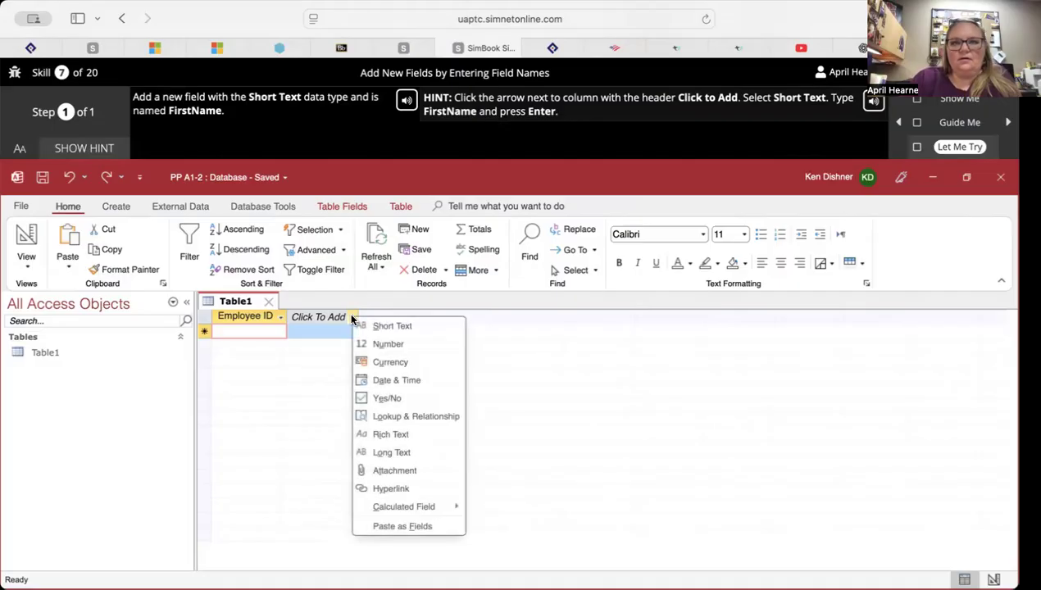
{"action": "left_click", "coordinate": [390, 326]}
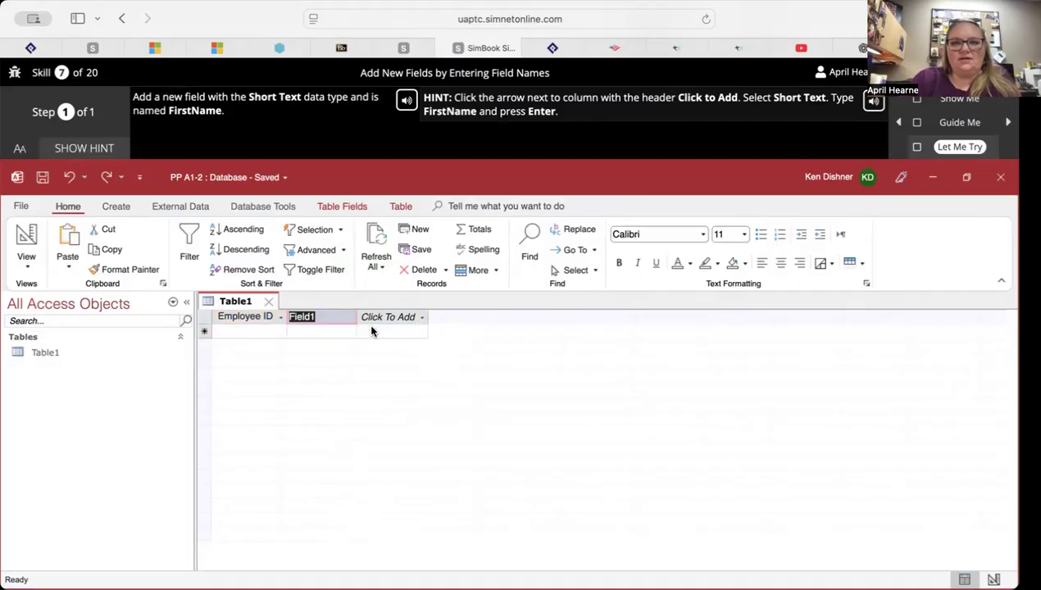
{"action": "type", "text": "FirstName"}
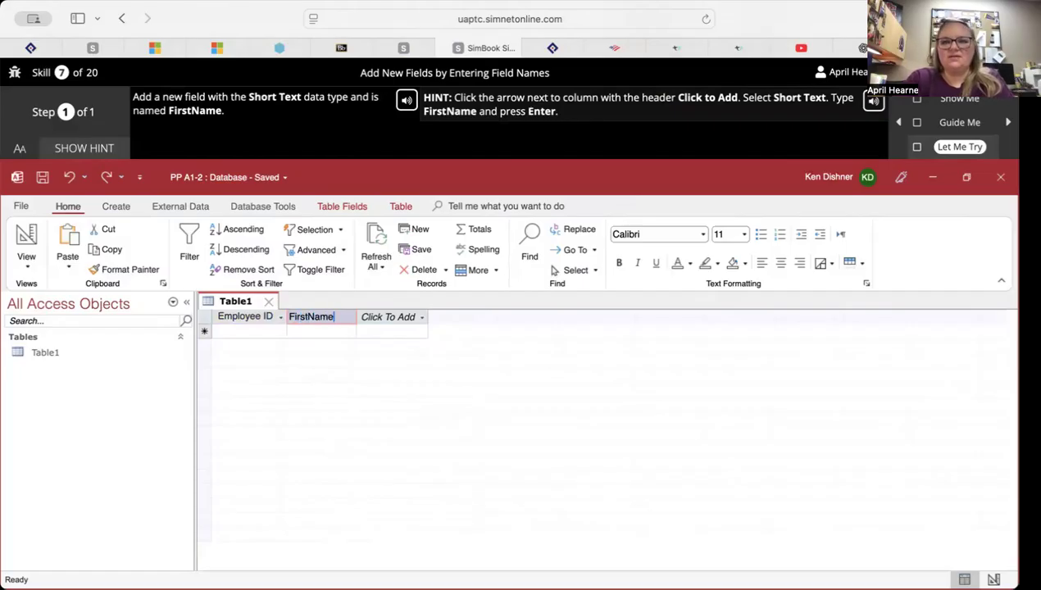
{"action": "key", "text": "Return"}
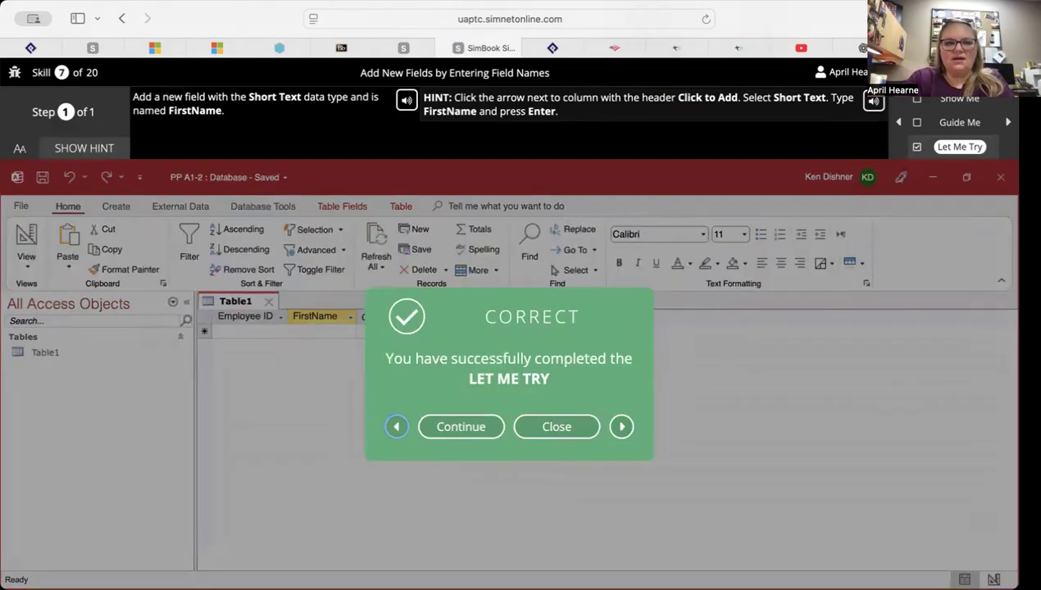
{"action": "left_click", "coordinate": [469, 427]}
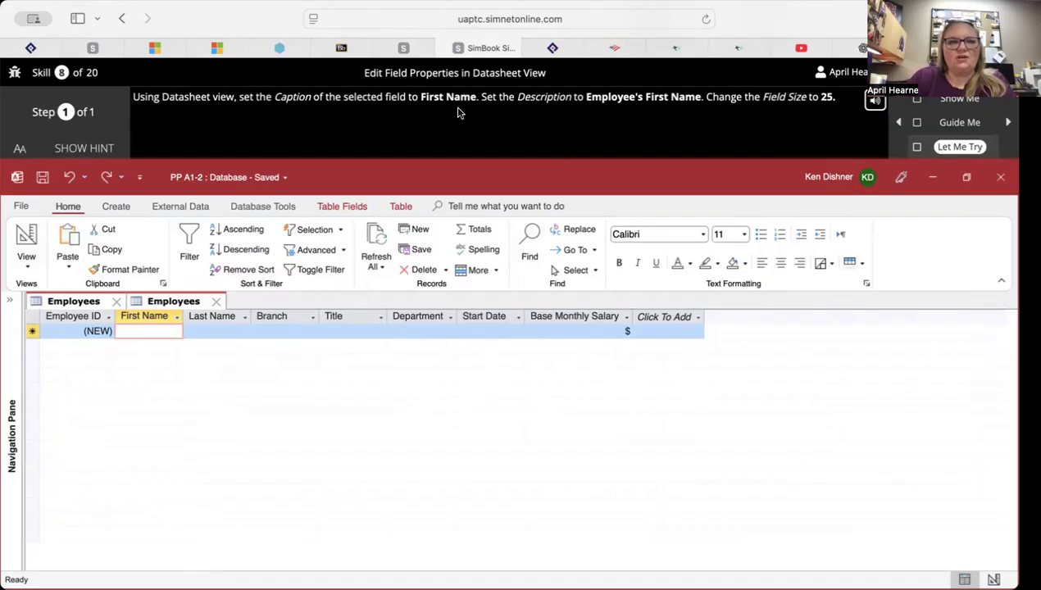
- Show the exercise hint and set the selected field's caption to First Name and its description to Employee's First Name
{"action": "left_click", "coordinate": [85, 149]}
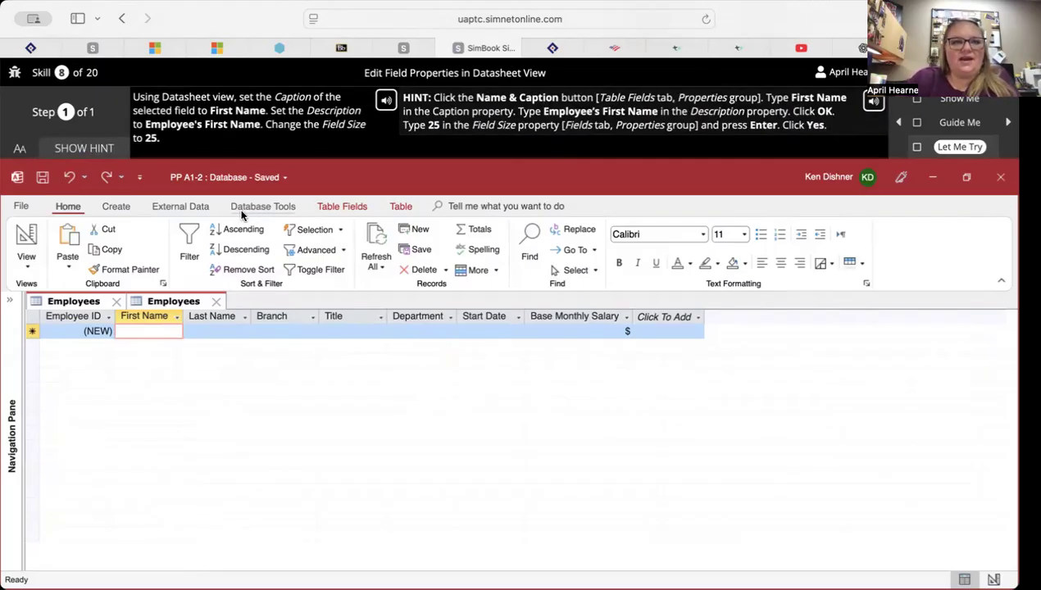
{"action": "left_click", "coordinate": [346, 208]}
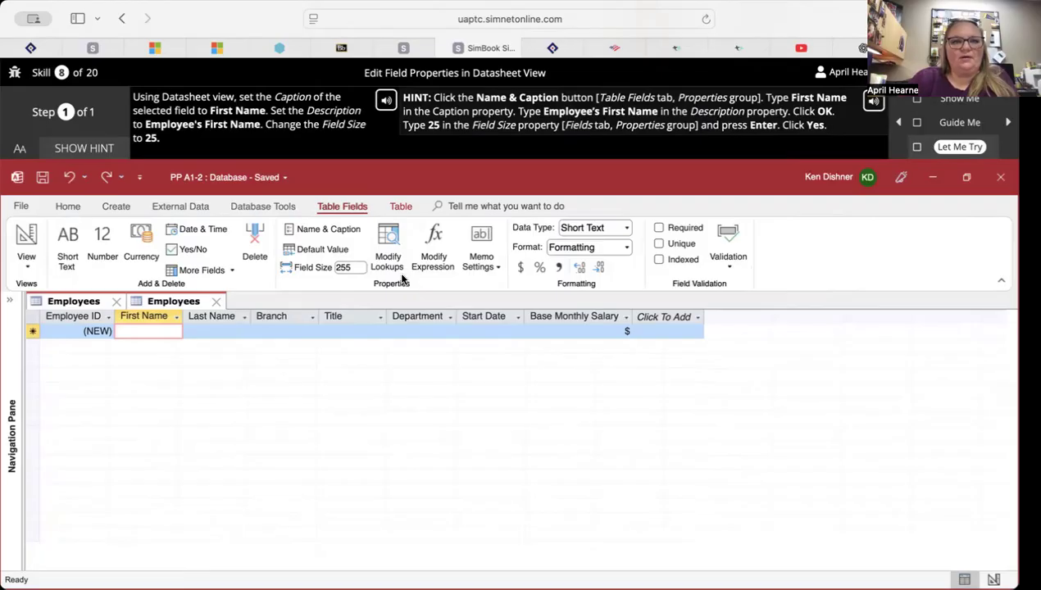
{"action": "left_click", "coordinate": [345, 228]}
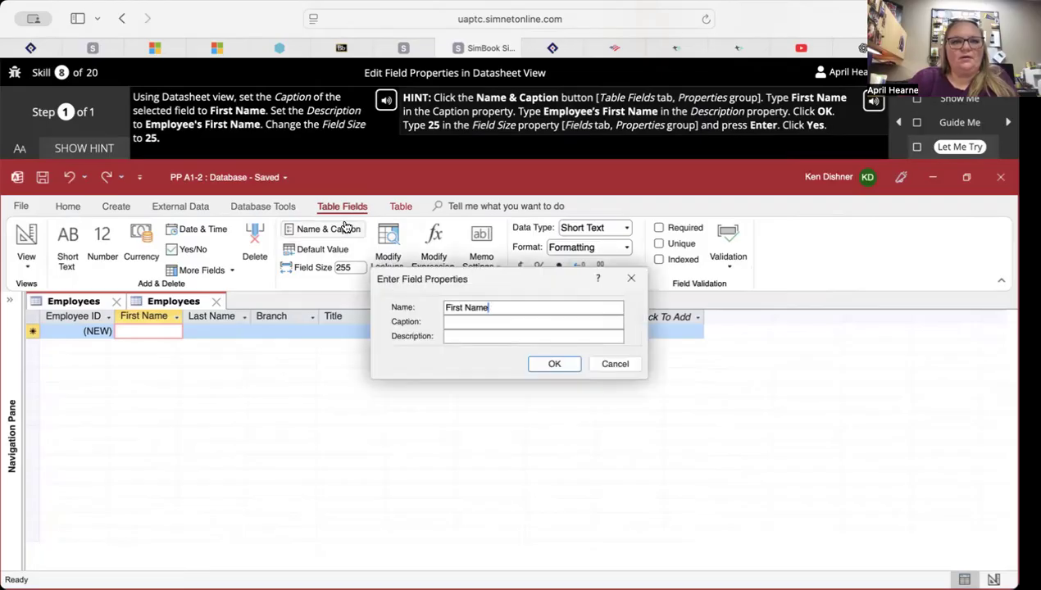
{"action": "left_click", "coordinate": [511, 321]}
{"action": "type", "text": "First Name"}
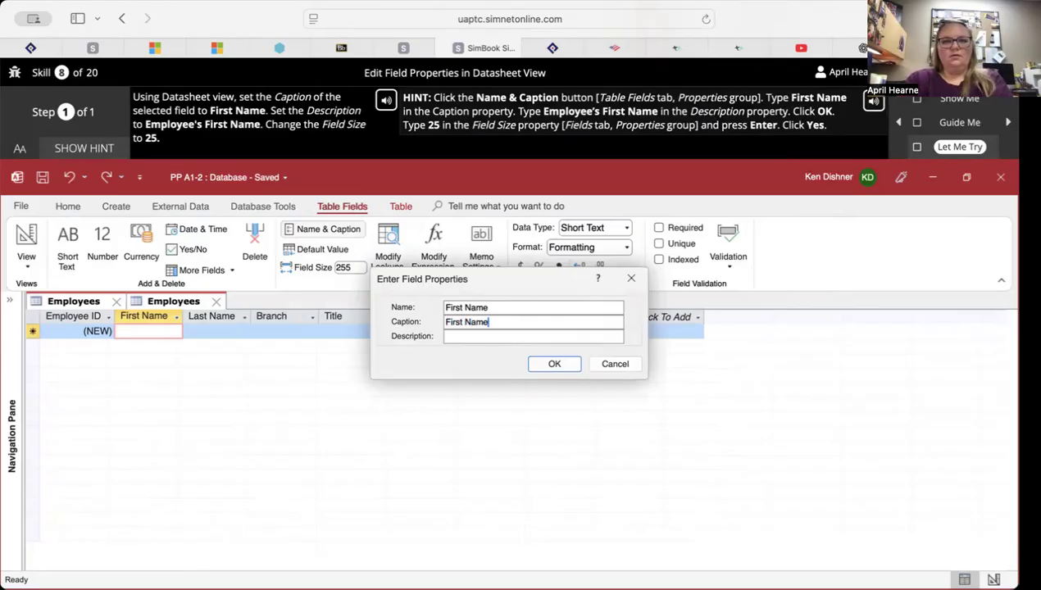
{"action": "key", "text": "Tab"}
{"action": "type", "text": "Em"}
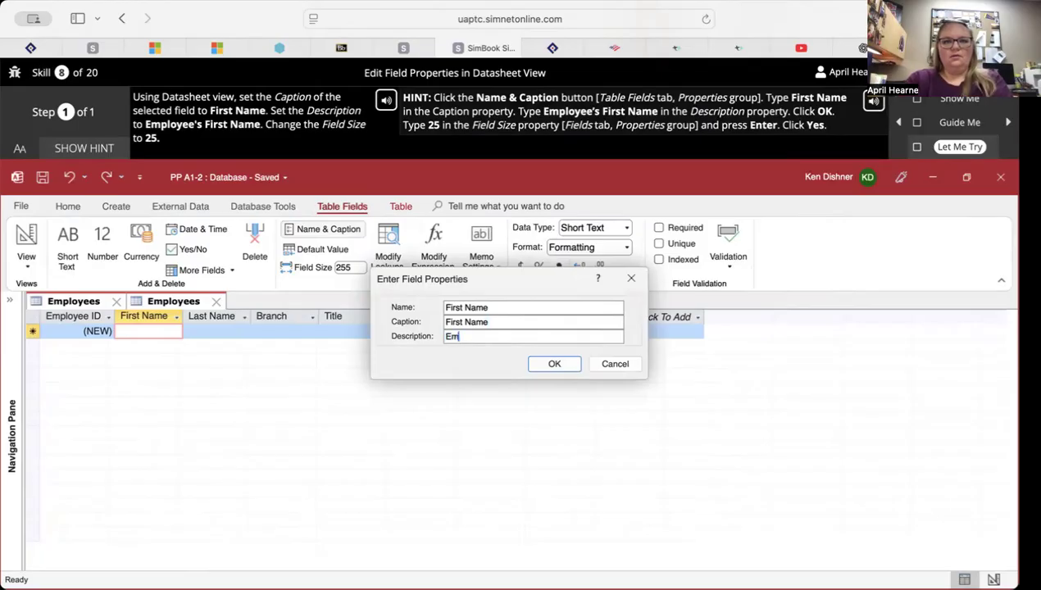
{"action": "type", "text": "ployee's First Name"}
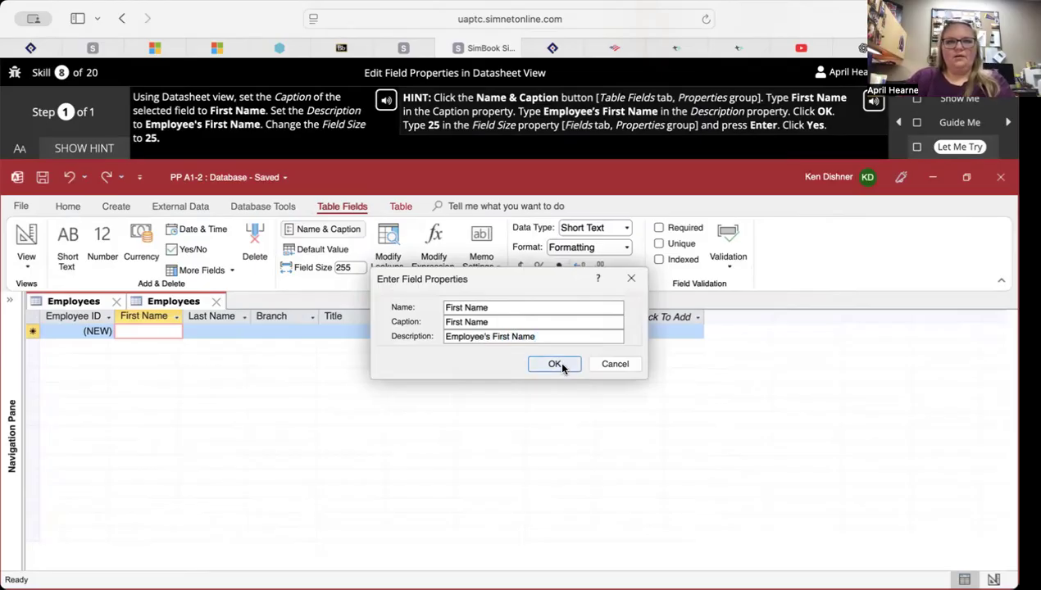
{"action": "left_click", "coordinate": [562, 367]}
- Set the First Name field's size to 25, accept the possible data loss, and continue to the next skill
{"action": "double_click", "coordinate": [350, 267]}
{"action": "type", "text": "25"}
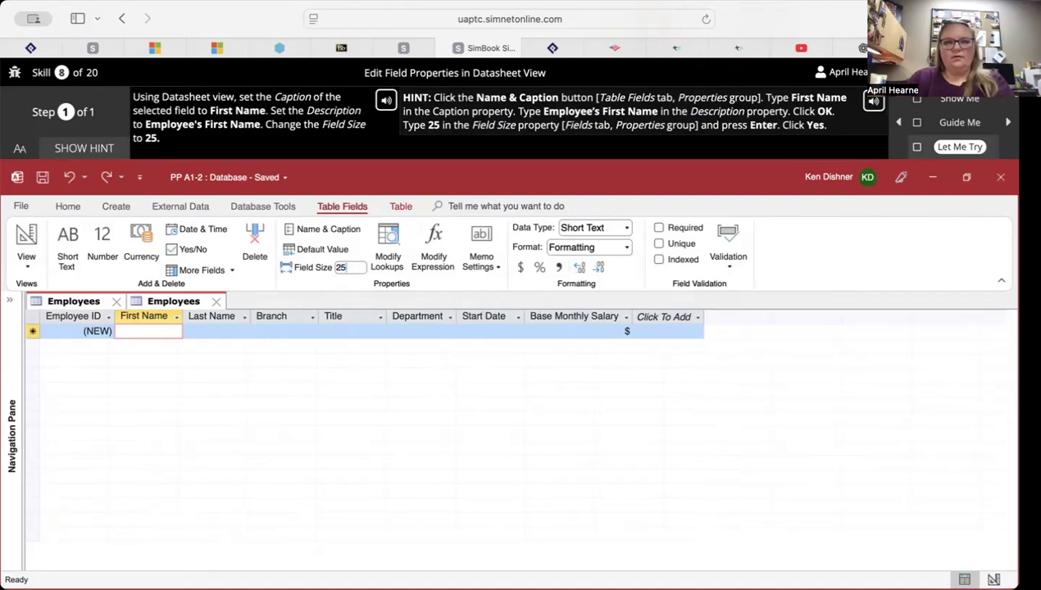
{"action": "key", "text": "Return"}
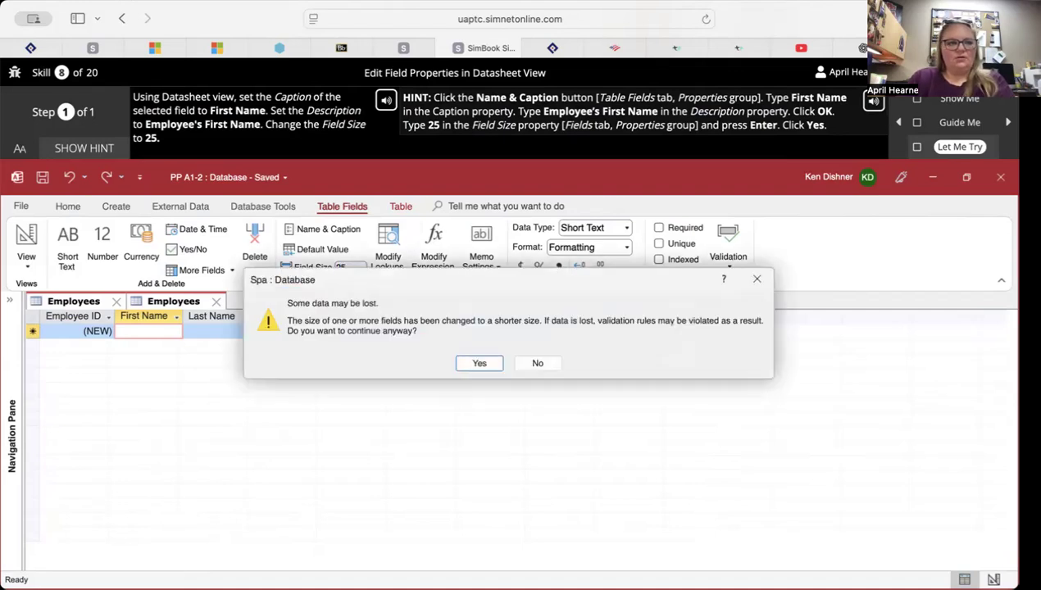
{"action": "left_click", "coordinate": [486, 370]}
{"action": "left_click", "coordinate": [457, 428]}
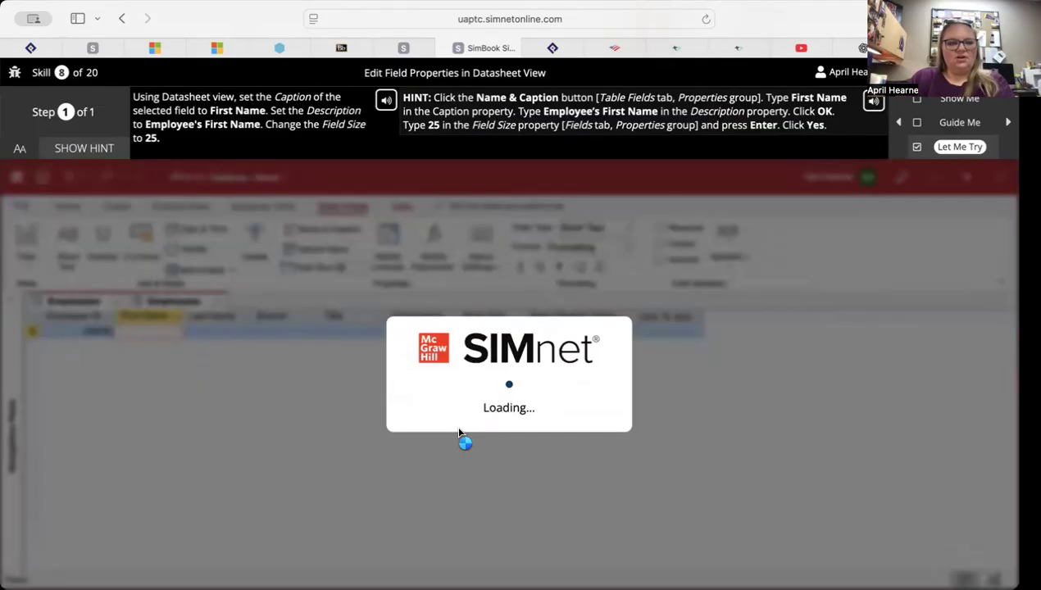
- Open the Let Me Try exercise with its hint, save the table as Employees, and continue to the next skill
{"action": "left_click", "coordinate": [975, 146]}
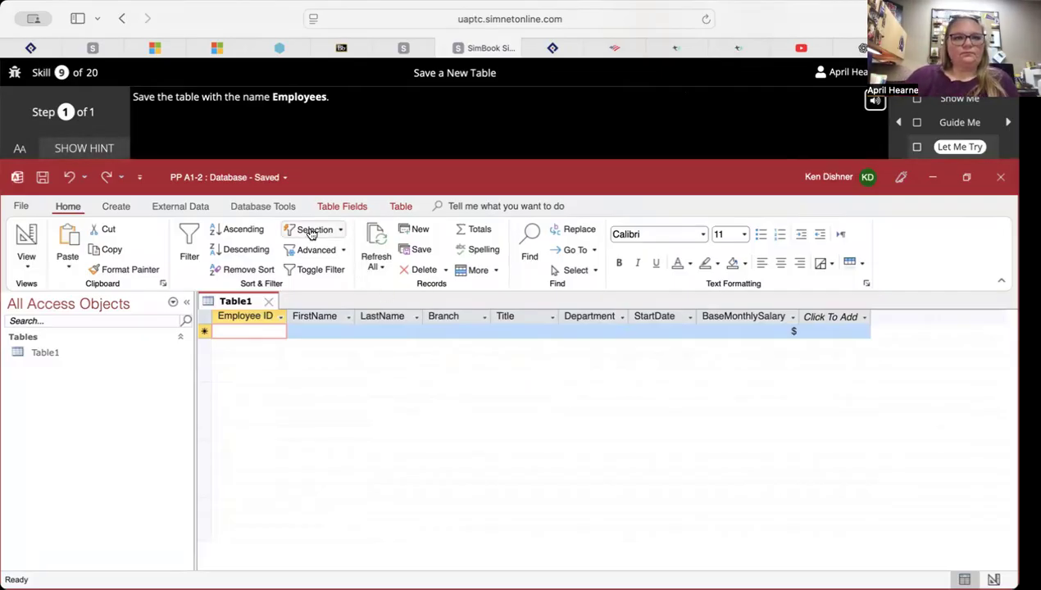
{"action": "left_click", "coordinate": [102, 150]}
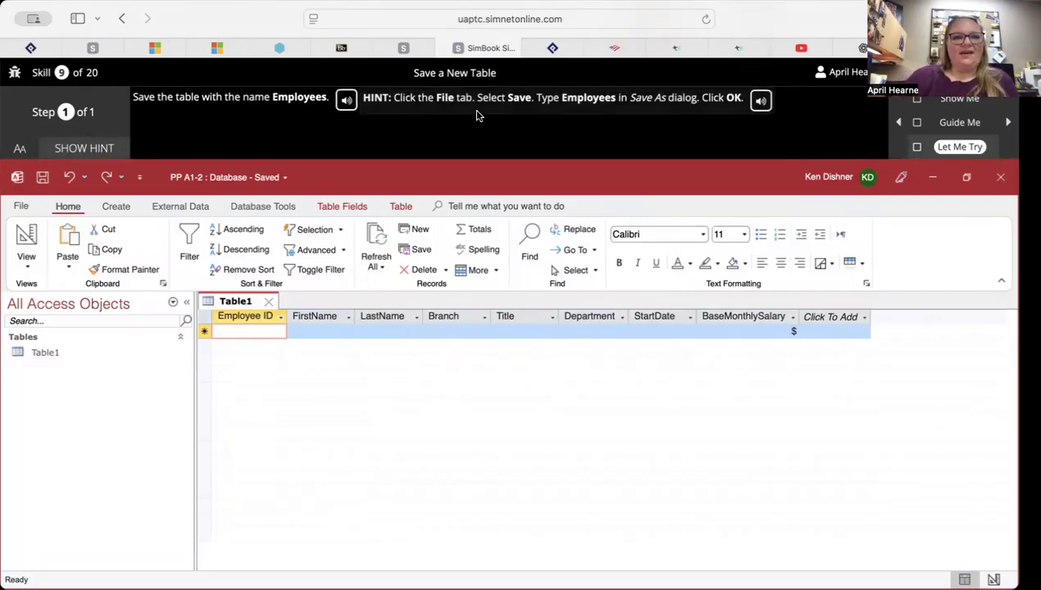
{"action": "left_click", "coordinate": [20, 206]}
{"action": "left_click", "coordinate": [41, 363]}
{"action": "key", "text": "BackSpace"}
{"action": "key", "text": "BackSpace"}
{"action": "key", "text": "BackSpace"}
{"action": "key", "text": "BackSpace"}
{"action": "key", "text": "BackSpace"}
{"action": "key", "text": "BackSpace"}
{"action": "type", "text": "Employees"}
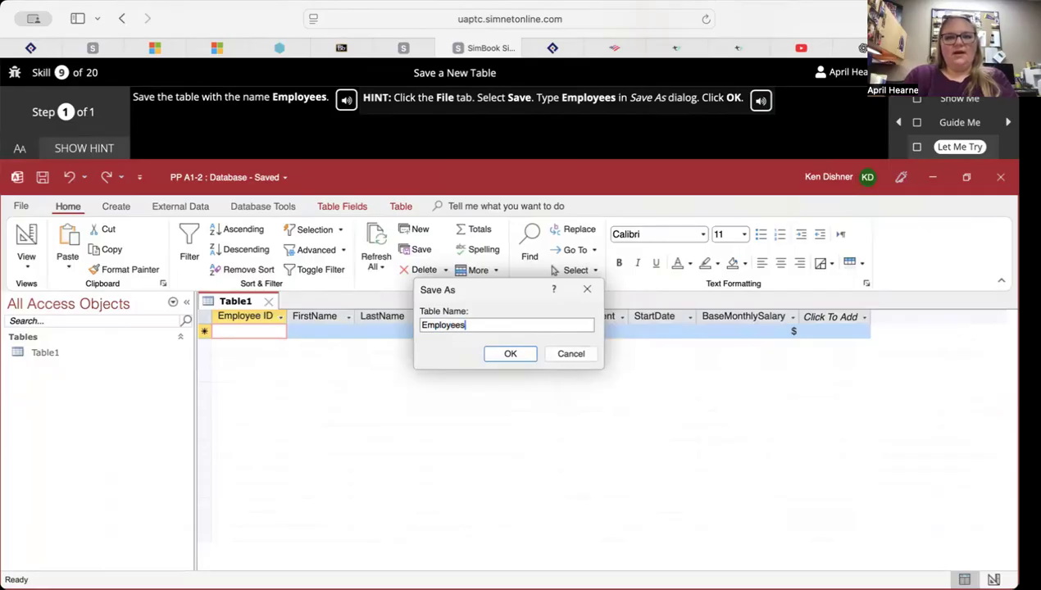
{"action": "key", "text": "Return"}
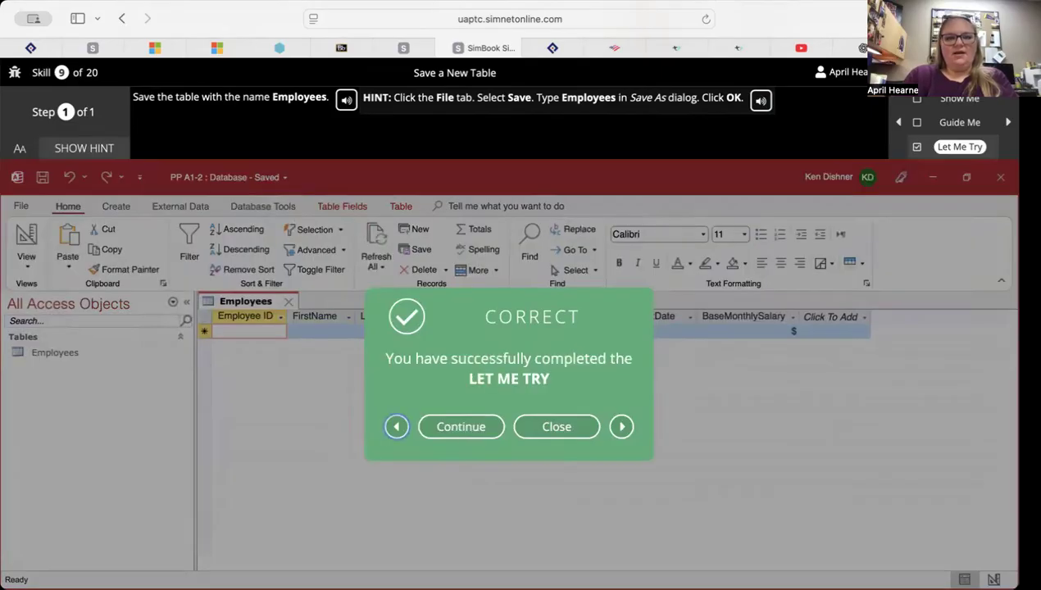
{"action": "left_click", "coordinate": [456, 433]}
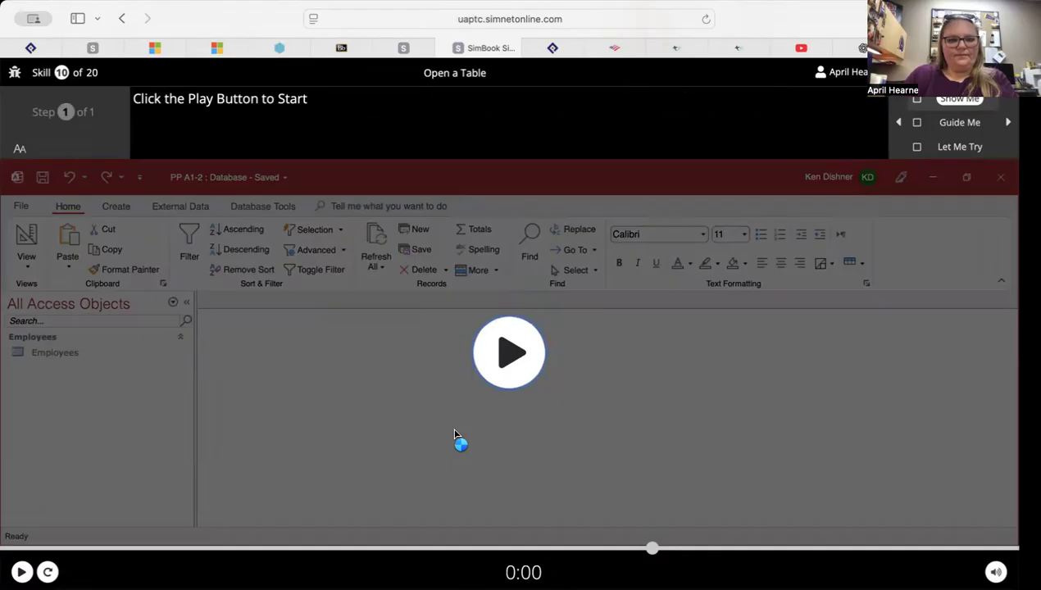
- In the Let Me Try exercise, show the hint, open the Employees table, and continue to the next skill
{"action": "left_click", "coordinate": [955, 147]}
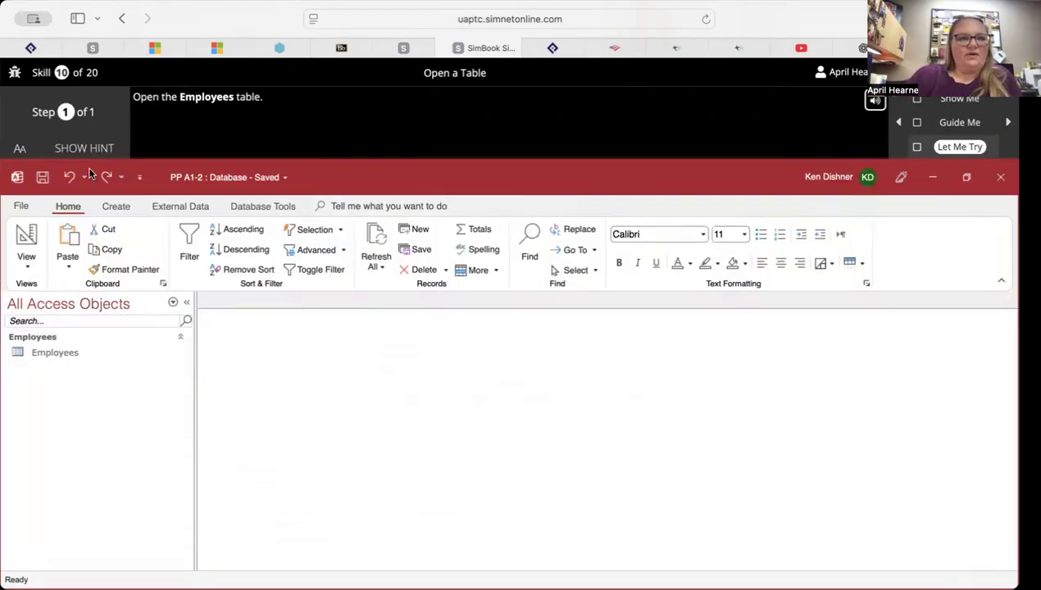
{"action": "left_click", "coordinate": [21, 206]}
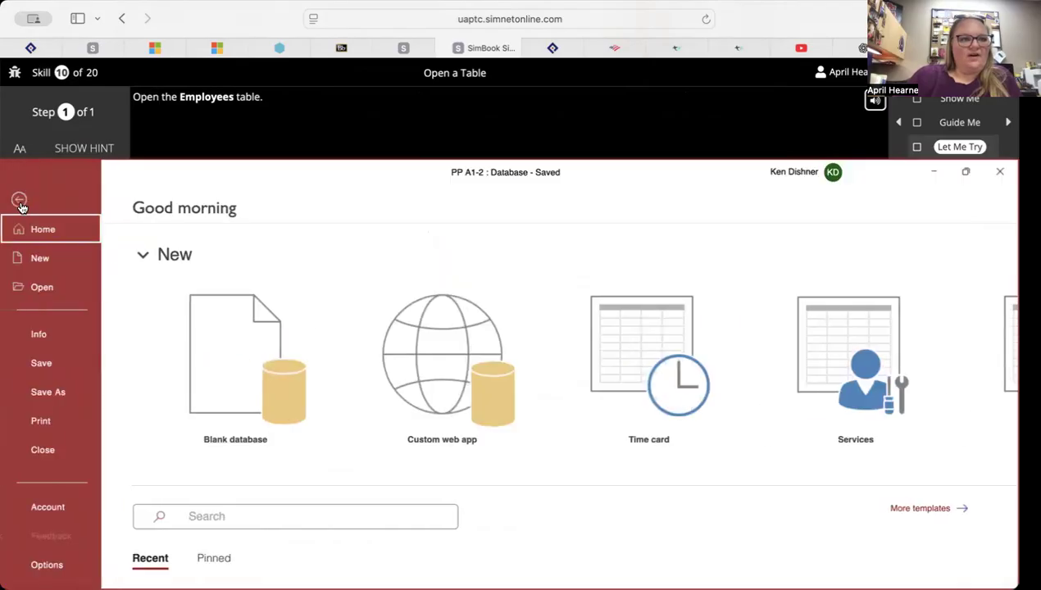
{"action": "left_click", "coordinate": [45, 289]}
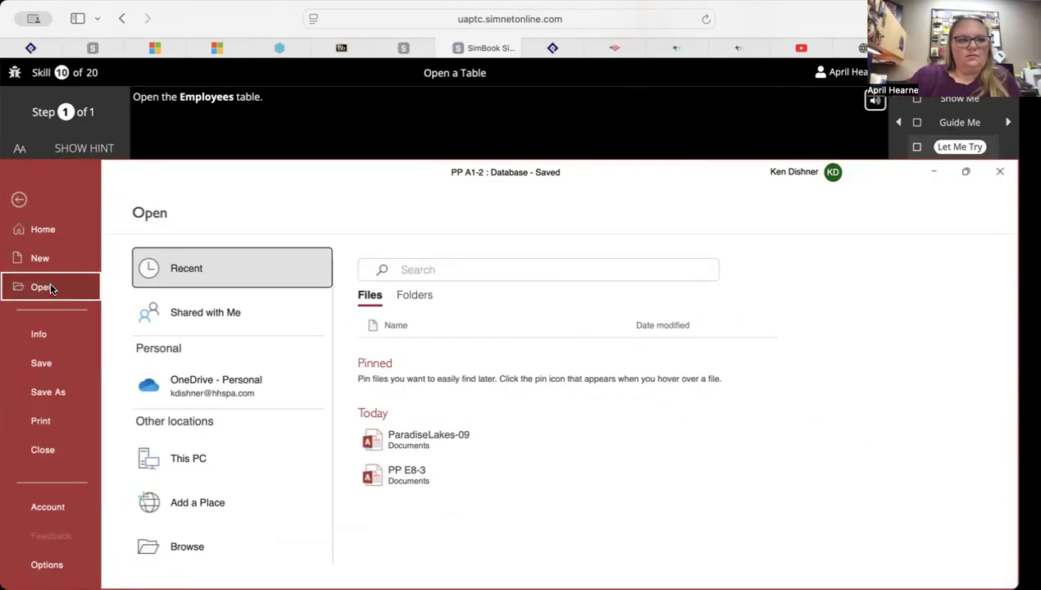
{"action": "left_click", "coordinate": [102, 147]}
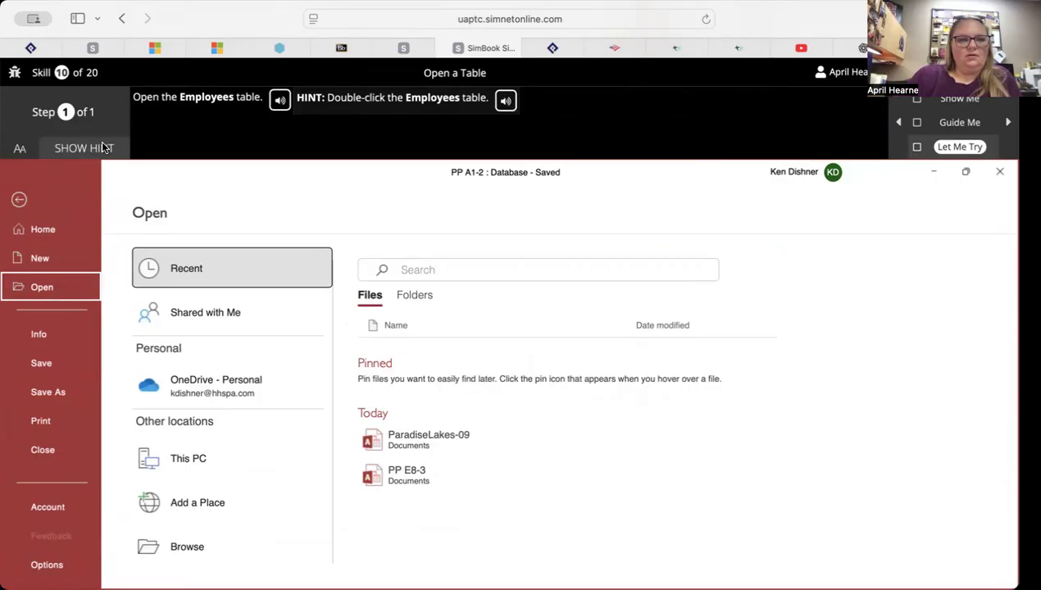
{"action": "left_click", "coordinate": [22, 197]}
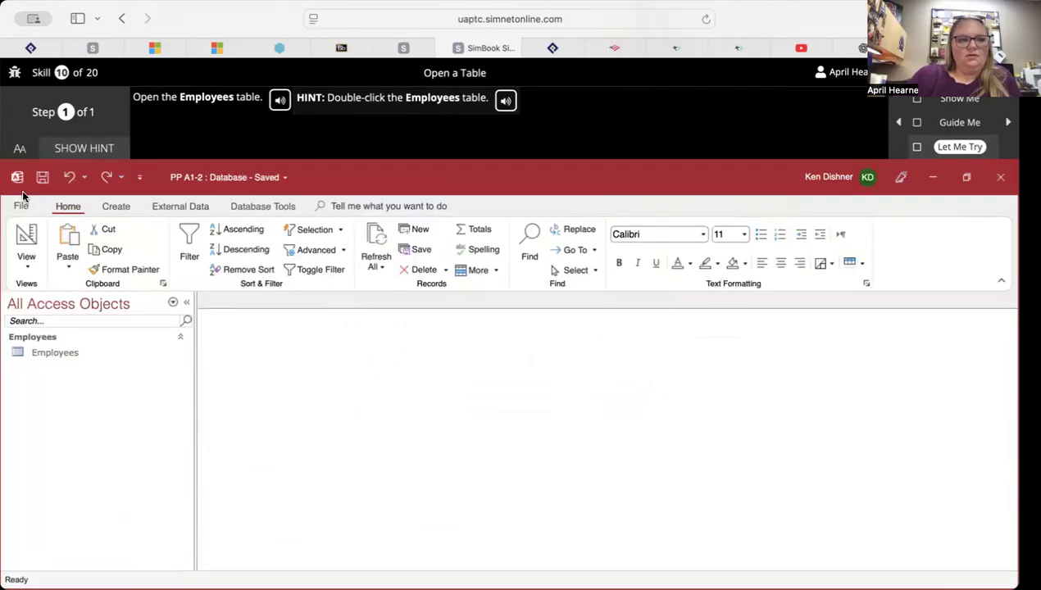
{"action": "double_click", "coordinate": [66, 354]}
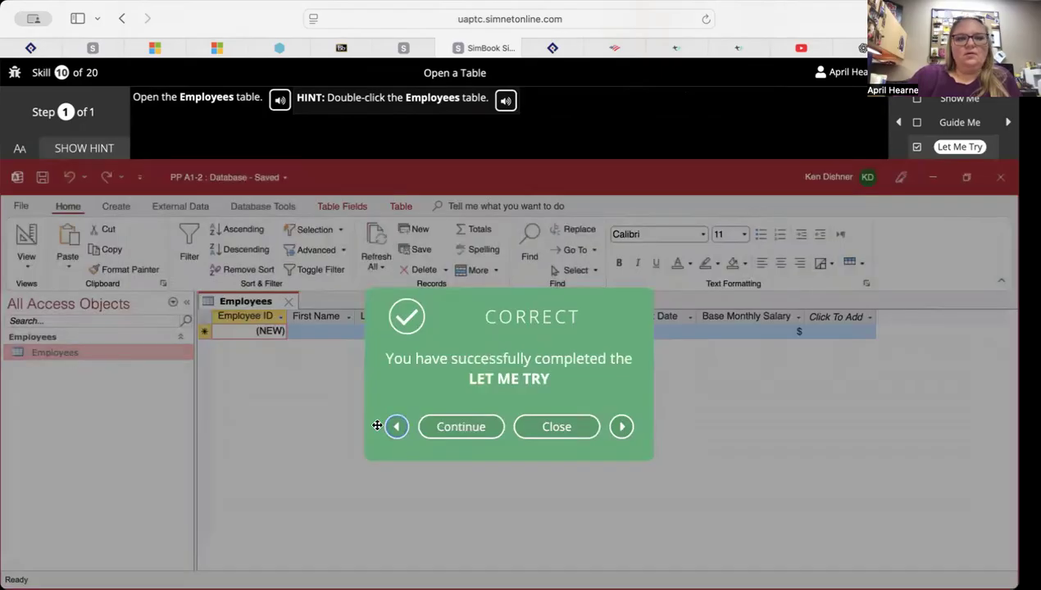
{"action": "left_click", "coordinate": [476, 440]}
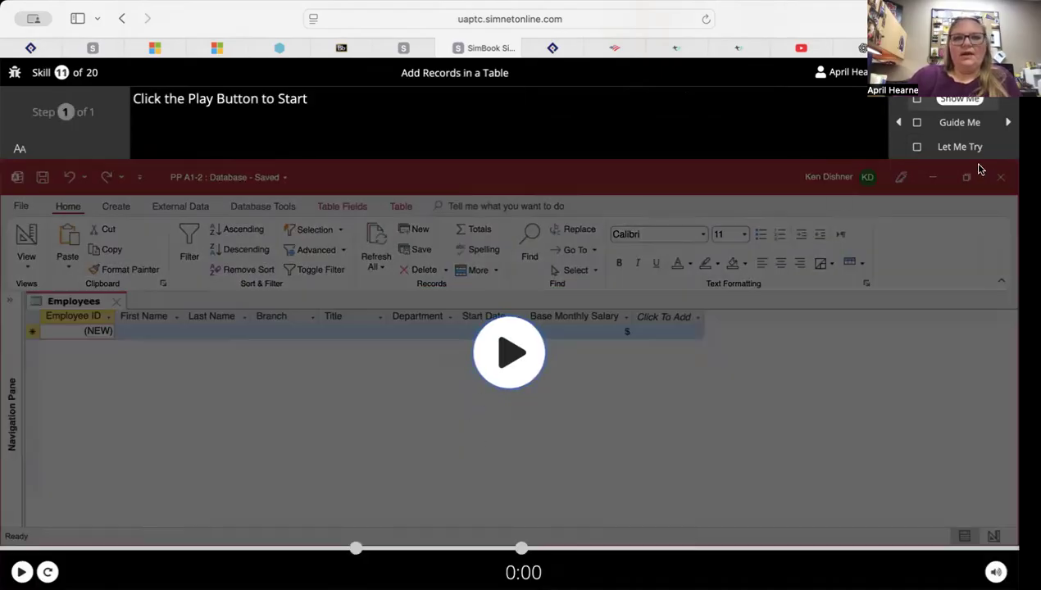
- Open the Let Me Try exercise with its hint, add 101 to the Employee ID field, and move to the next field
{"action": "left_click", "coordinate": [967, 154]}
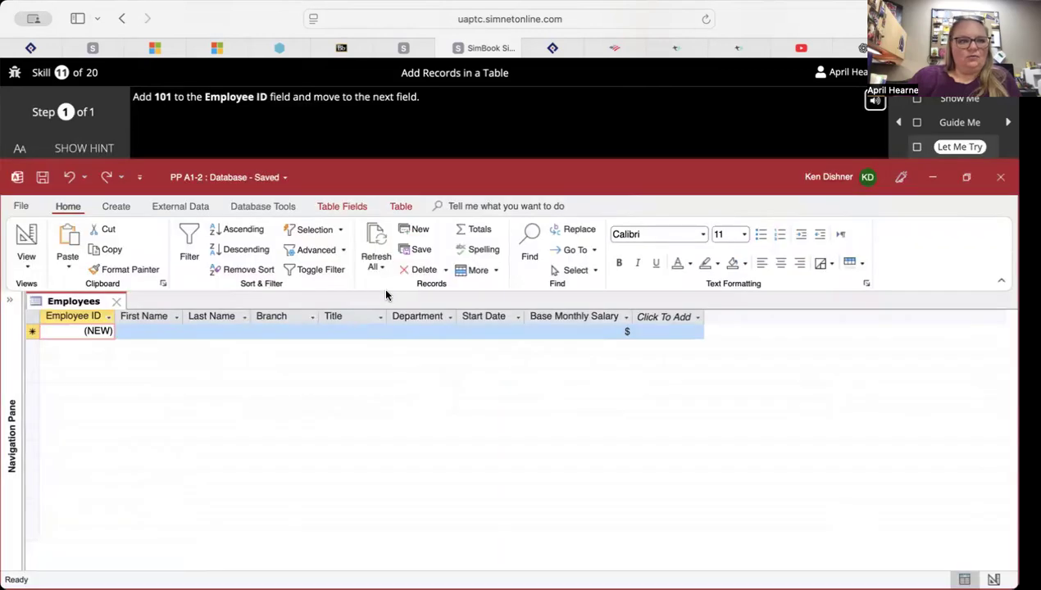
{"action": "left_click", "coordinate": [84, 152]}
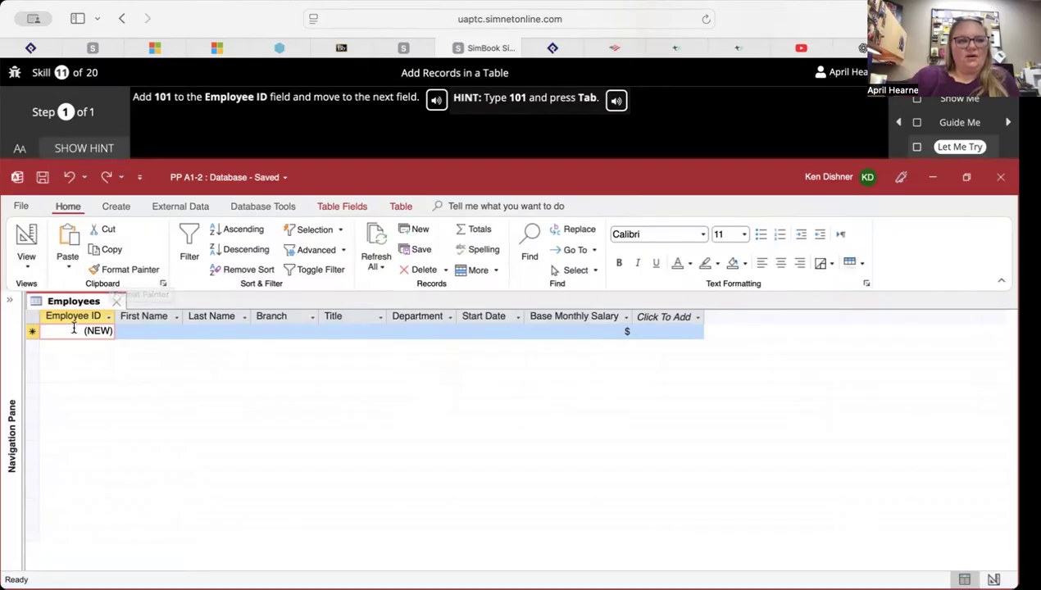
{"action": "left_click", "coordinate": [115, 331]}
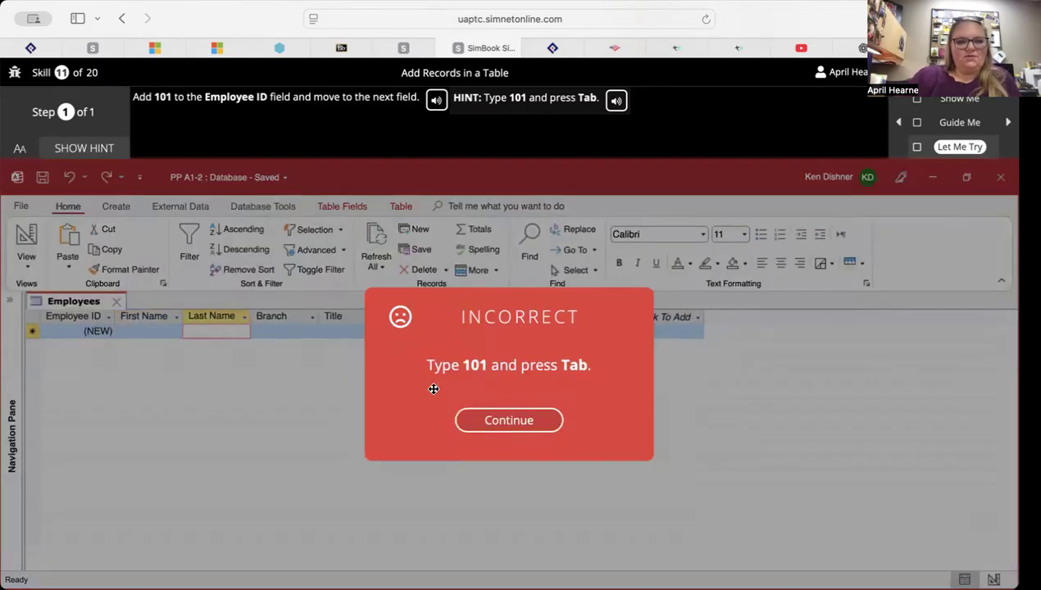
{"action": "left_click", "coordinate": [501, 422]}
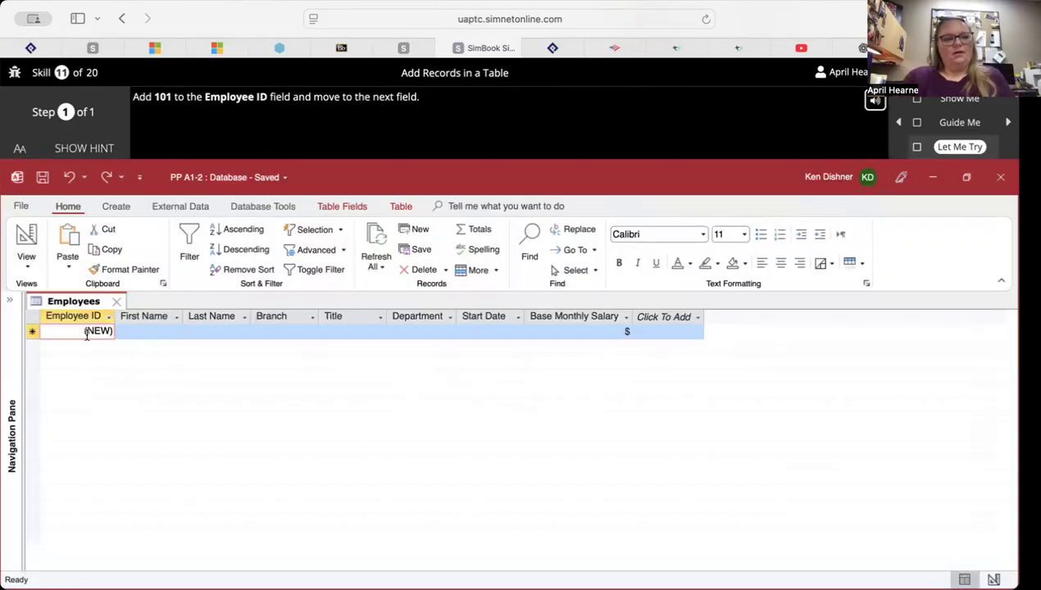
{"action": "left_click", "coordinate": [86, 333]}
{"action": "type", "text": "101"}
{"action": "key", "text": "Tab"}
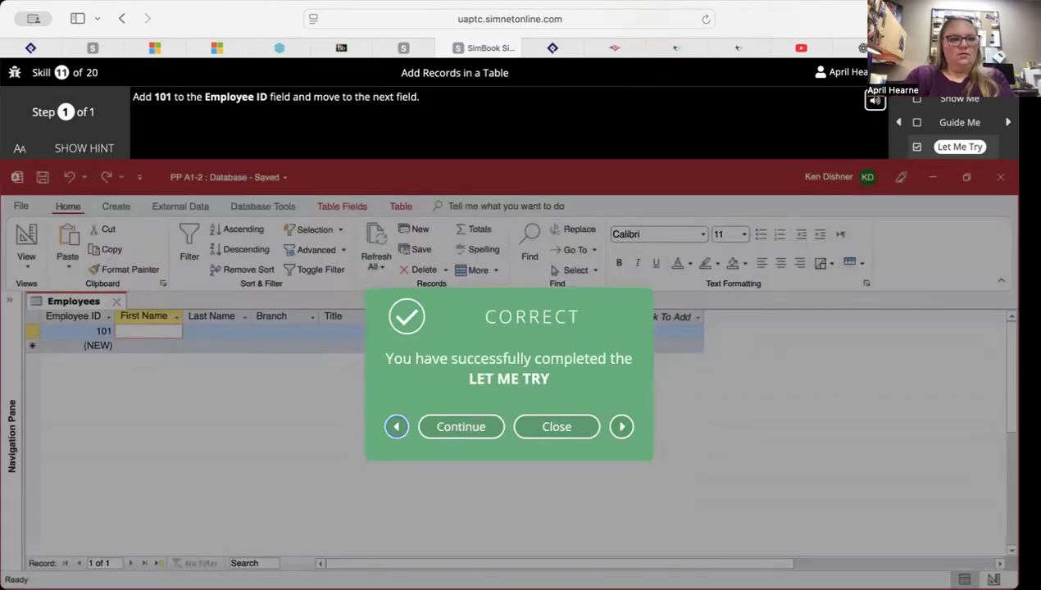
- Go back to the Open a Table skill, repeat opening the Employees table, and continue to the next skill
{"action": "left_click", "coordinate": [396, 426]}
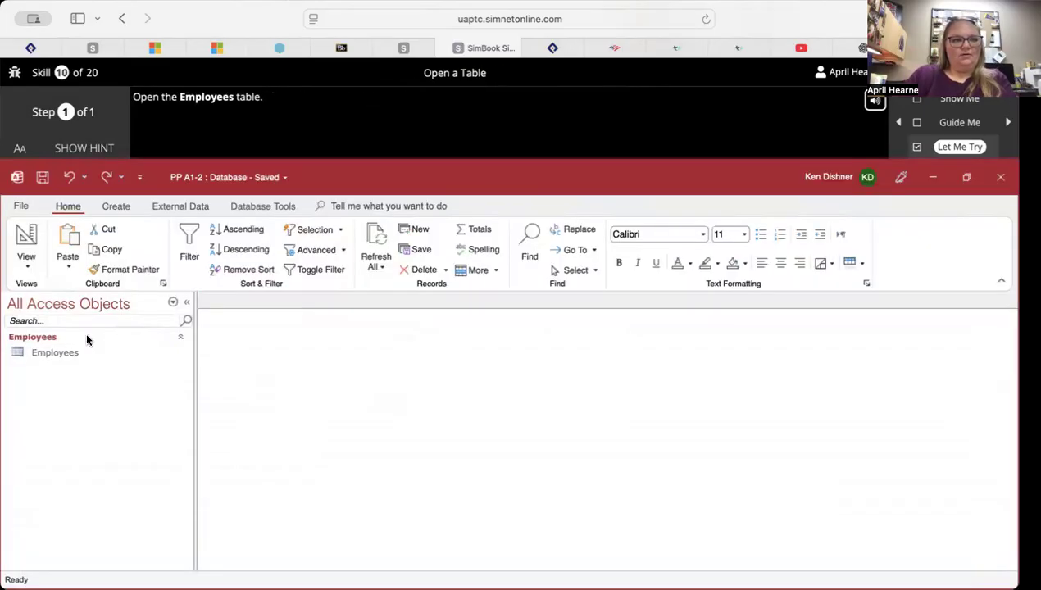
{"action": "double_click", "coordinate": [51, 352]}
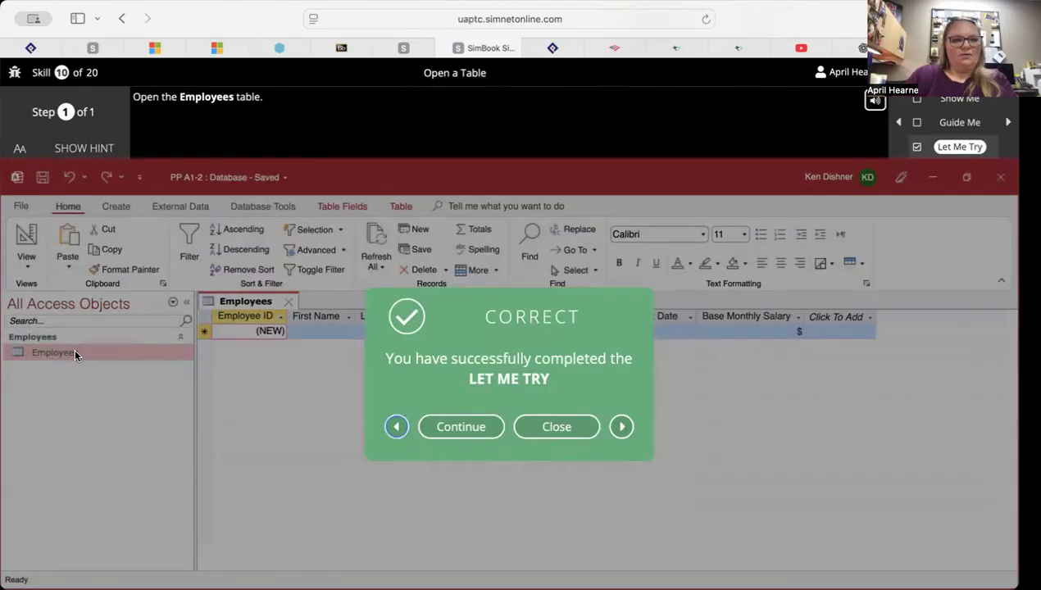
{"action": "left_click", "coordinate": [474, 428]}
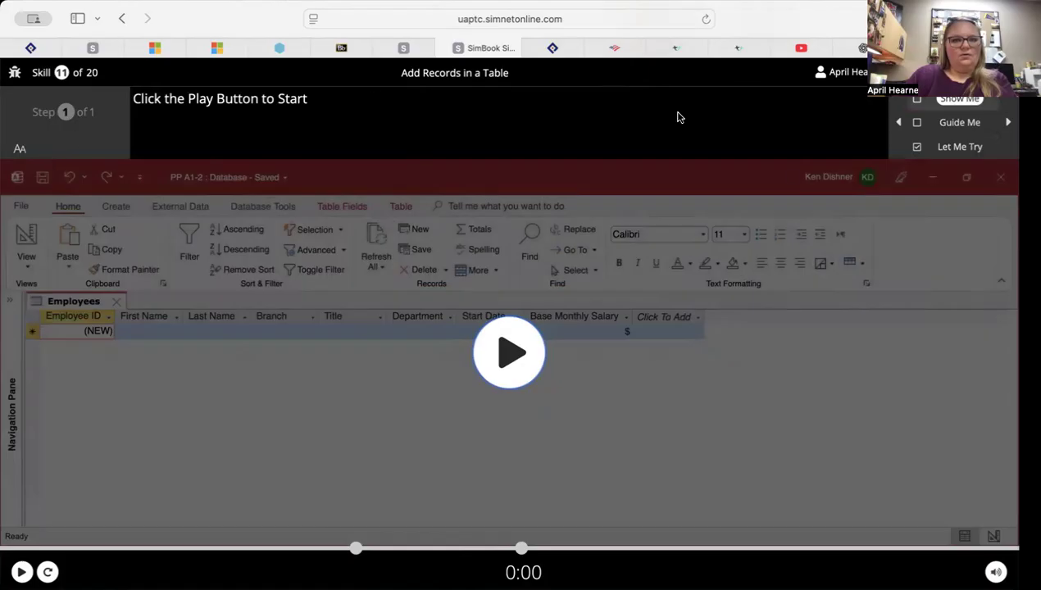
- Redo the Add Records in a Table exercise by entering 101 as the Employee ID, moving to the next field, and continuing to the next skill
{"action": "left_click", "coordinate": [972, 146]}
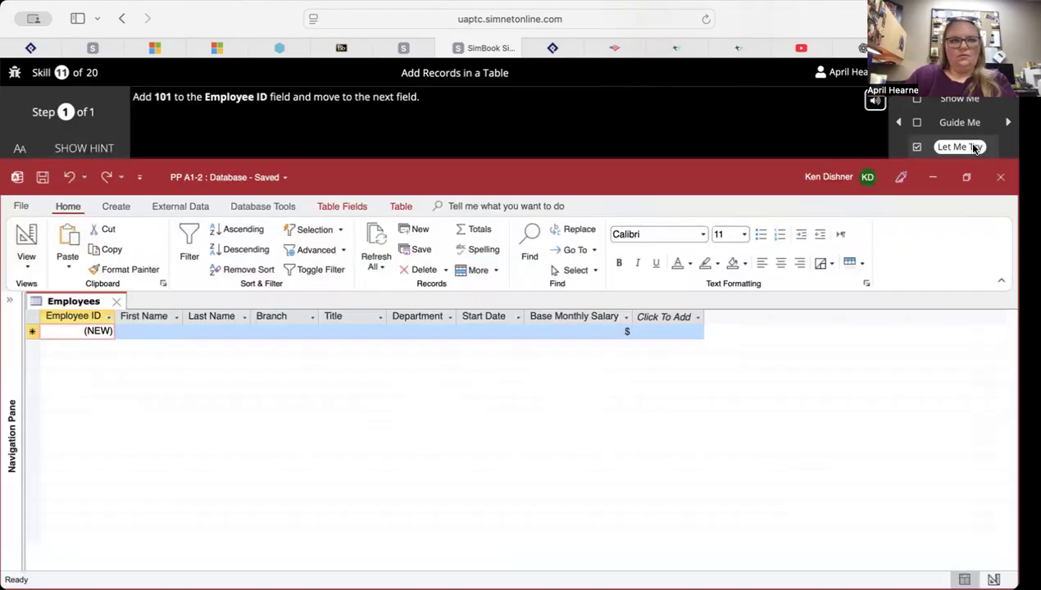
{"action": "left_click", "coordinate": [99, 330]}
{"action": "type", "text": "101"}
{"action": "key", "text": "BackSpace"}
{"action": "type", "text": "10"}
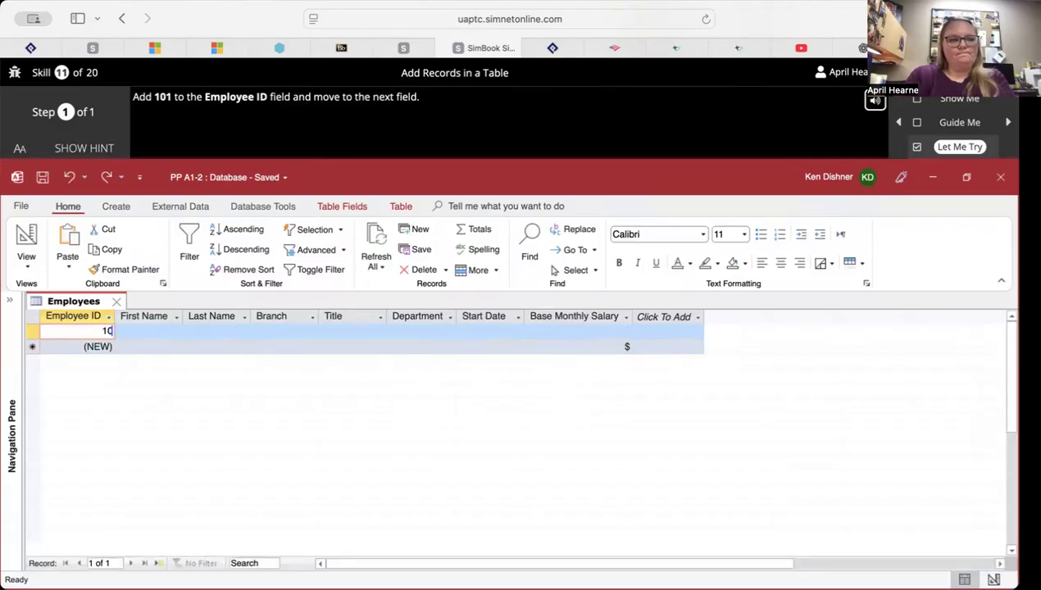
{"action": "type", "text": "1"}
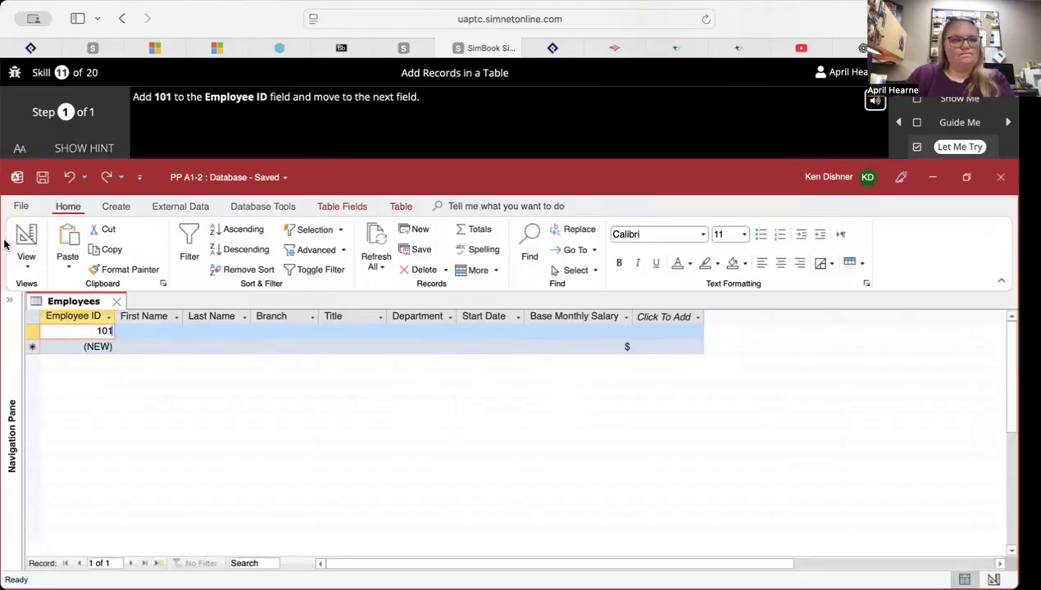
{"action": "left_click", "coordinate": [106, 153]}
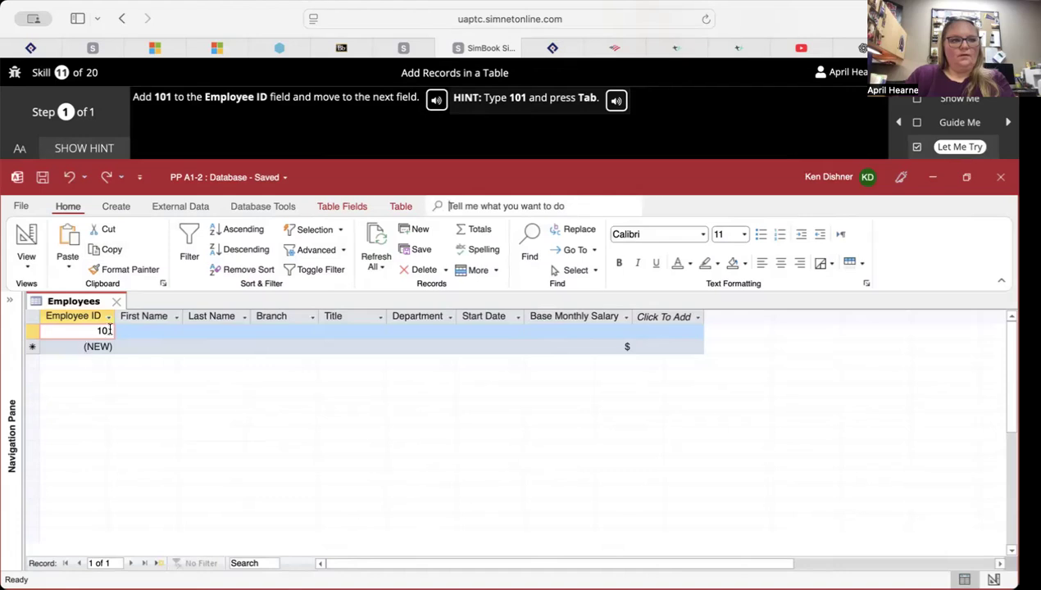
{"action": "key", "text": "Tab"}
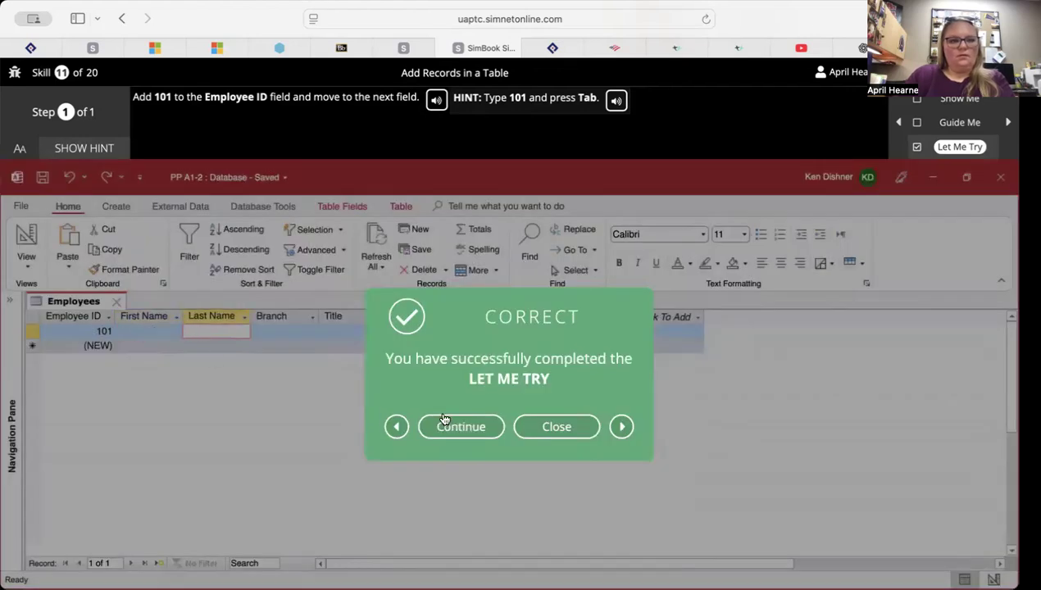
{"action": "left_click", "coordinate": [459, 428]}
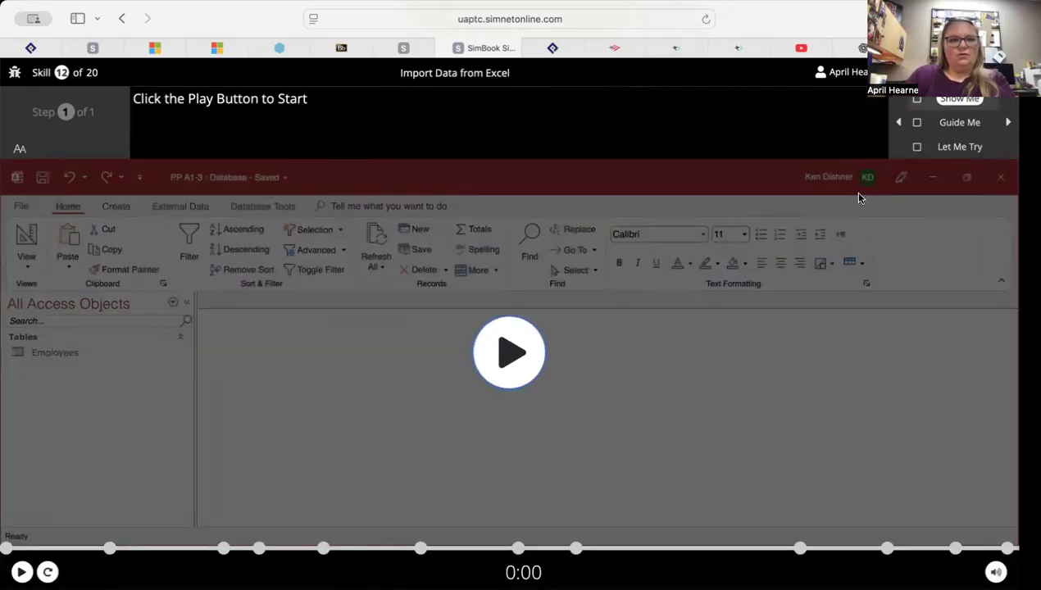
- Open the Import Data from Excel Let Me Try exercise with its hint, and start importing external data from an Excel file
{"action": "left_click", "coordinate": [963, 151]}
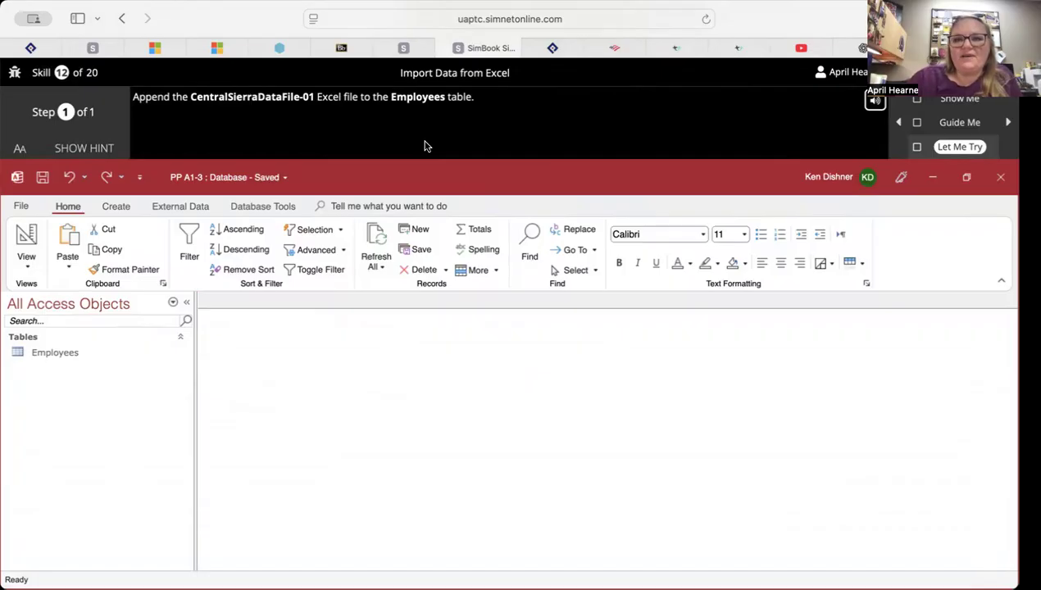
{"action": "left_click", "coordinate": [104, 148]}
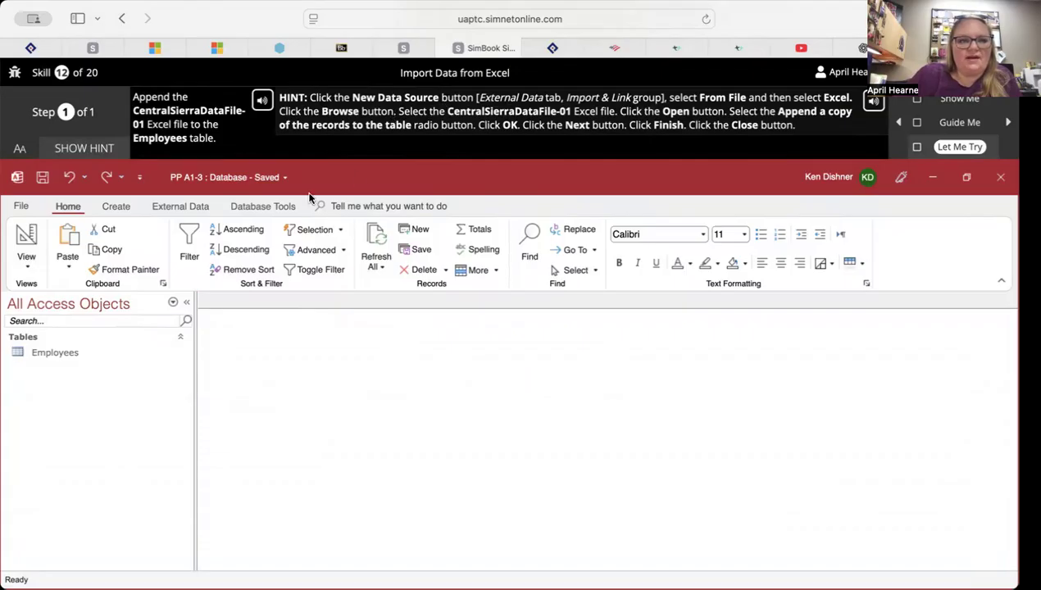
{"action": "left_click", "coordinate": [188, 208]}
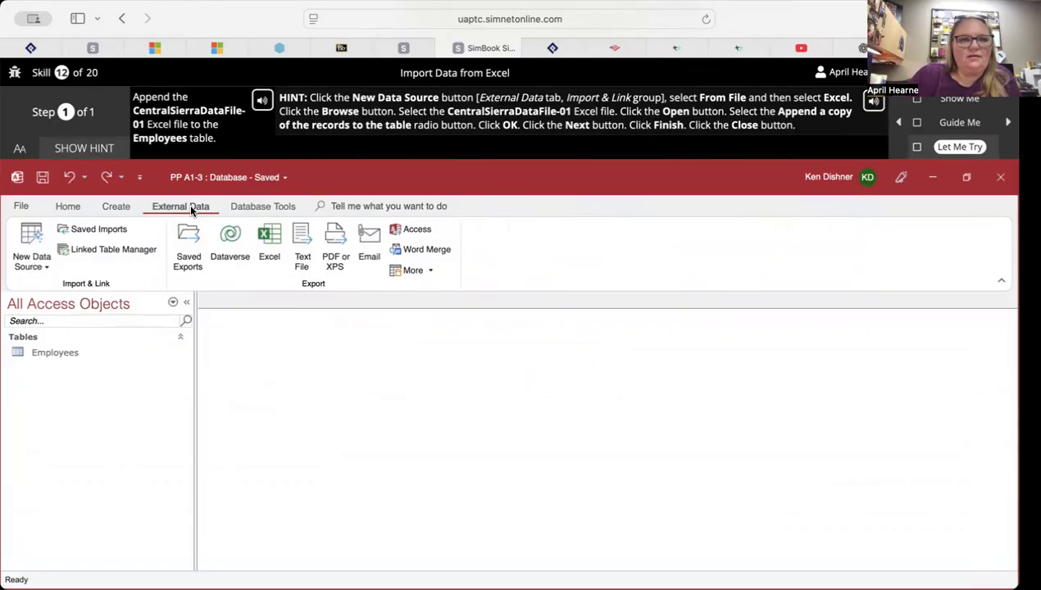
{"action": "left_click", "coordinate": [38, 249]}
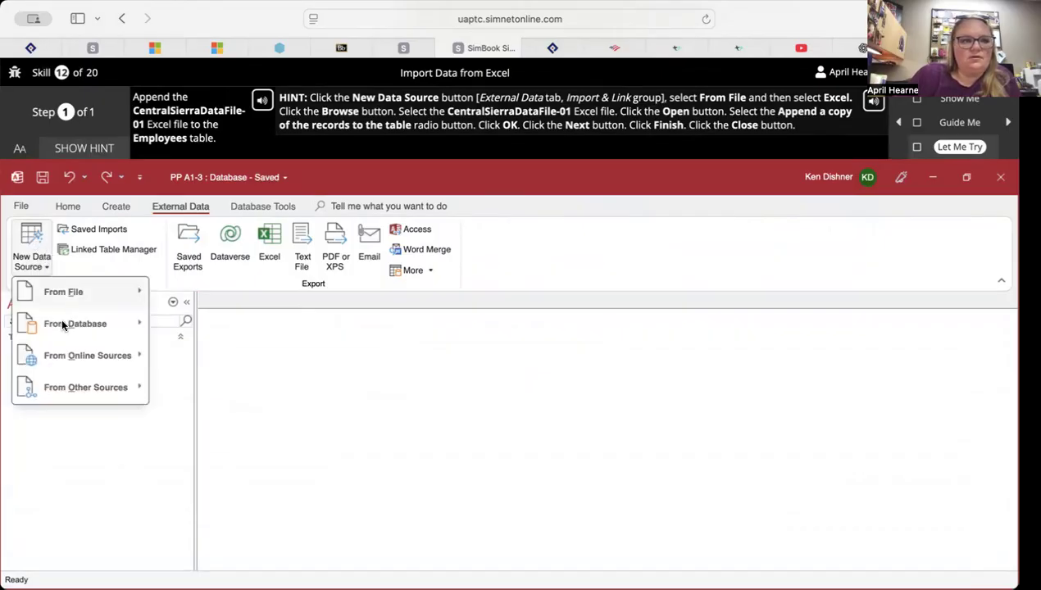
{"action": "mouse_move", "coordinate": [65, 327]}
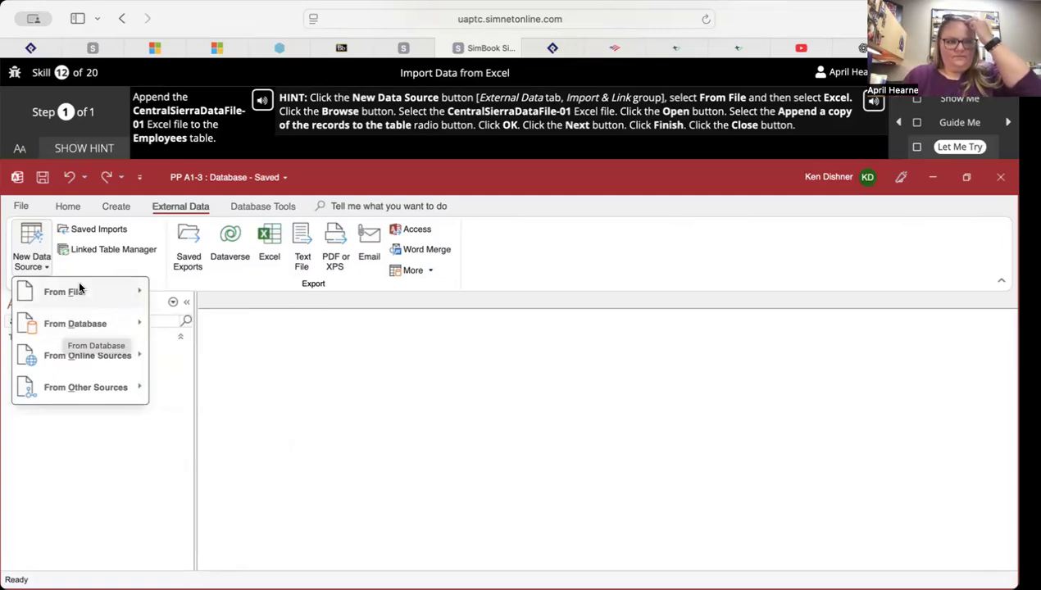
{"action": "mouse_move", "coordinate": [79, 289]}
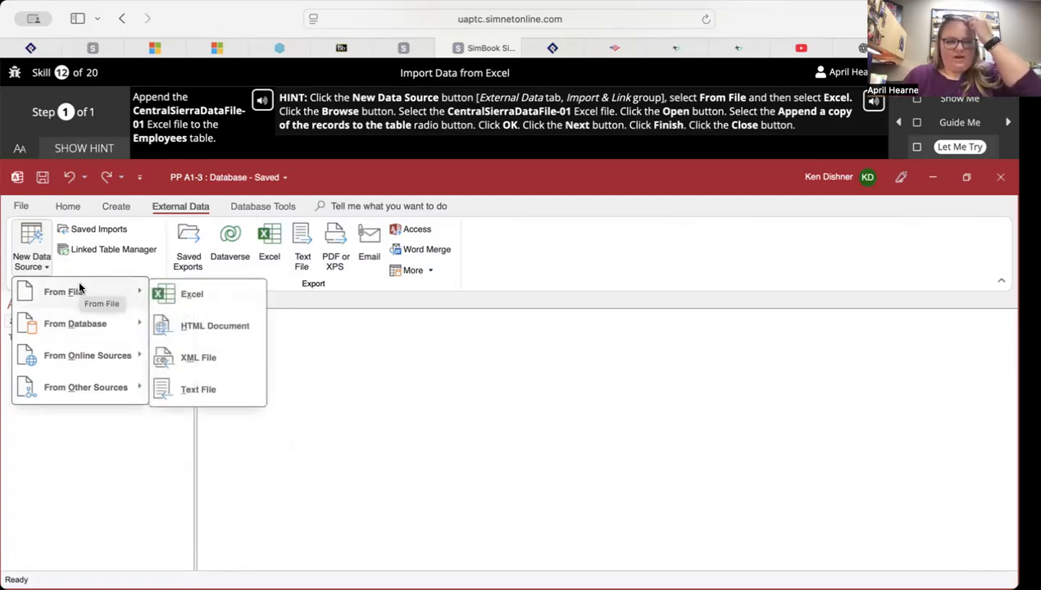
{"action": "left_click", "coordinate": [188, 295]}
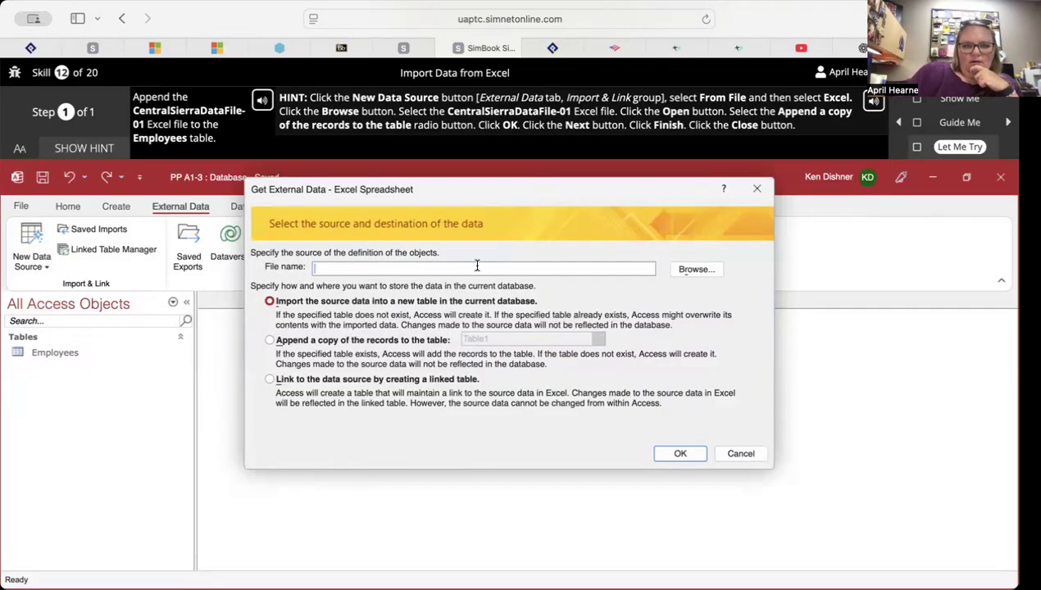
- Choose the CentralSierraDataFile-01 workbook in the Documents folder as the import source
{"action": "left_click", "coordinate": [692, 270]}
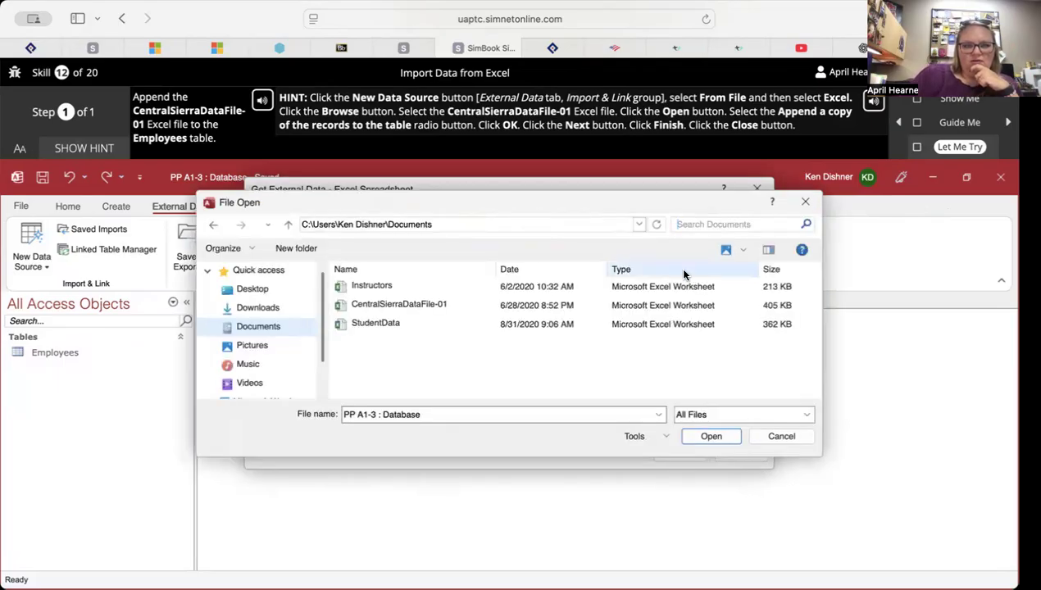
{"action": "left_click", "coordinate": [420, 304]}
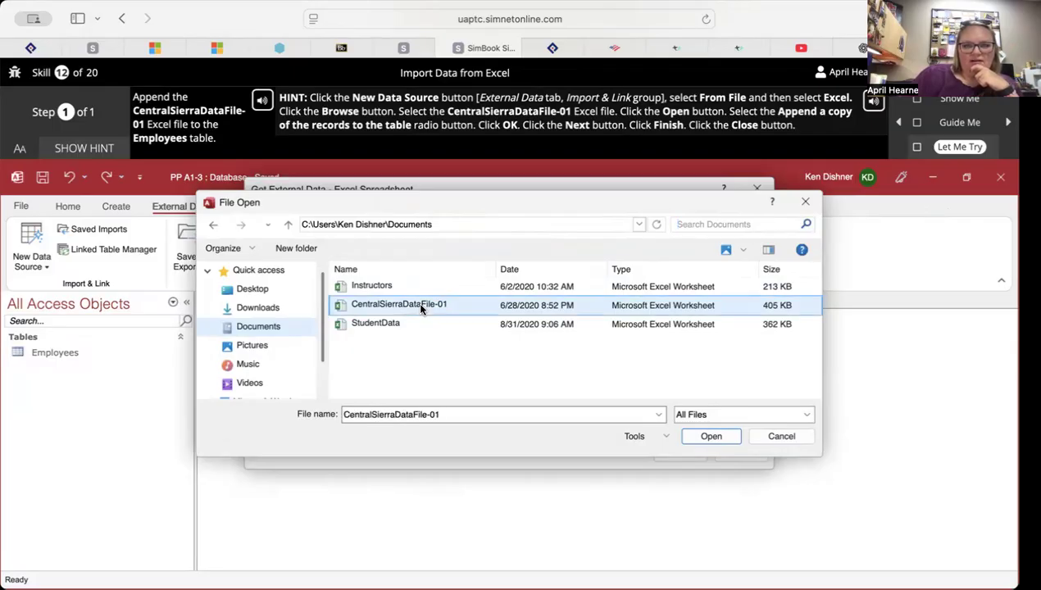
{"action": "left_click", "coordinate": [711, 437]}
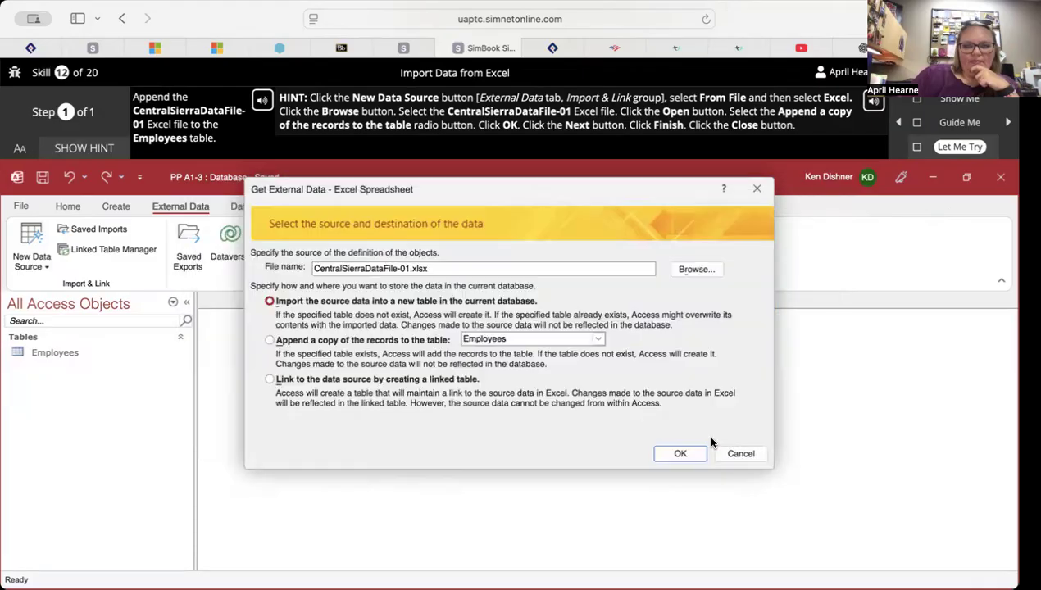
- Append the records to the Employees table, finish the import without saving the import steps, and continue to the next skill
{"action": "left_click", "coordinate": [310, 341]}
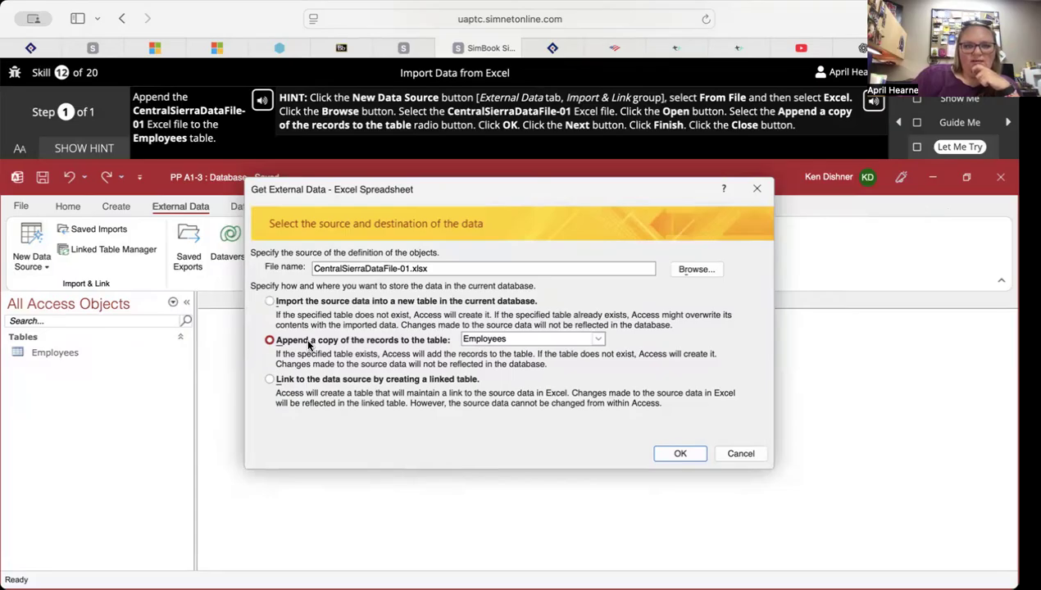
{"action": "left_click", "coordinate": [682, 454]}
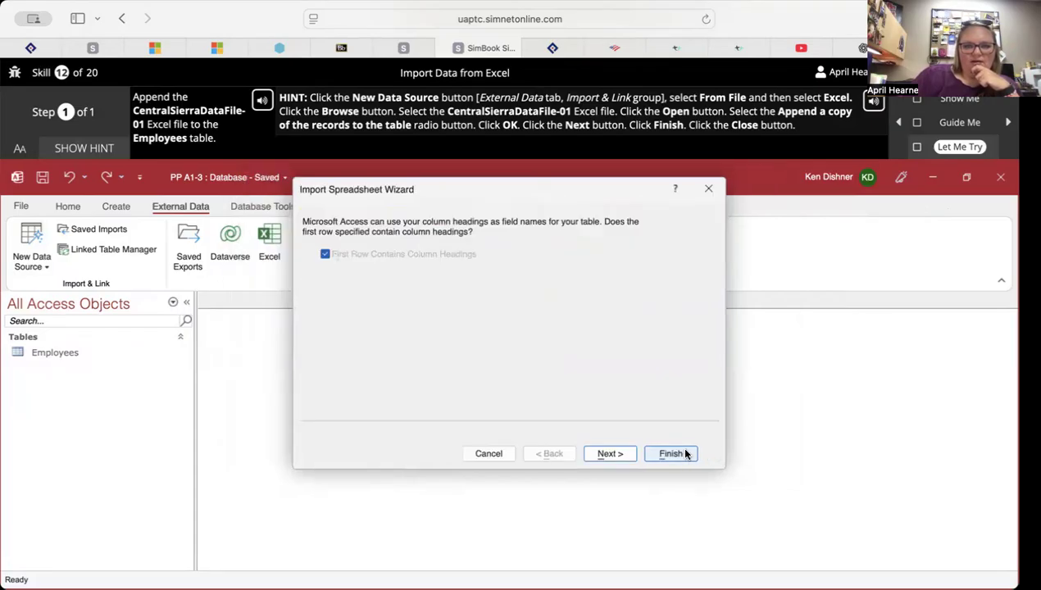
{"action": "left_click", "coordinate": [610, 454]}
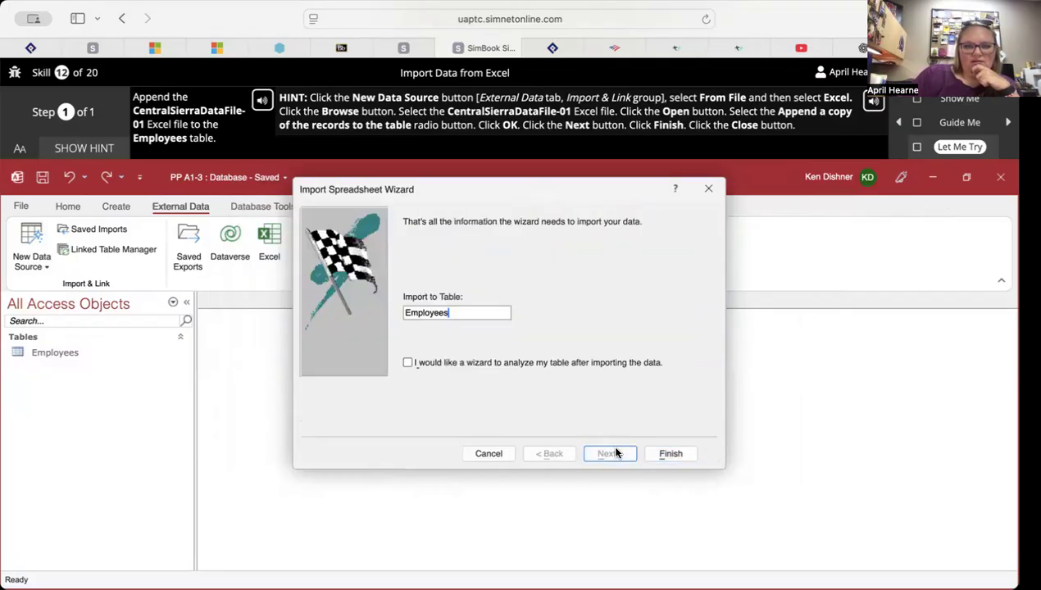
{"action": "left_click", "coordinate": [670, 457]}
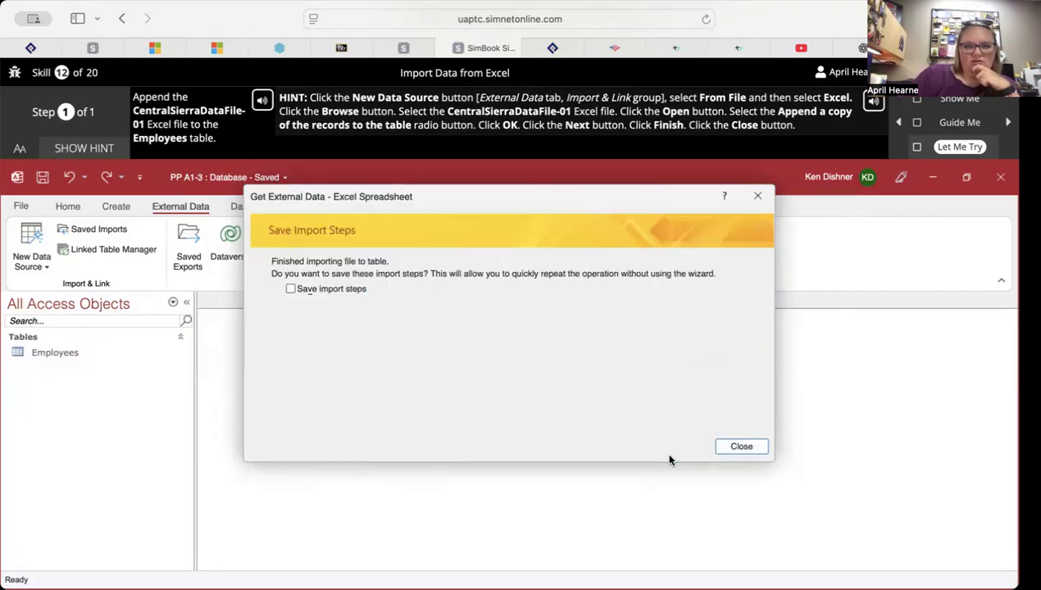
{"action": "left_click", "coordinate": [742, 446]}
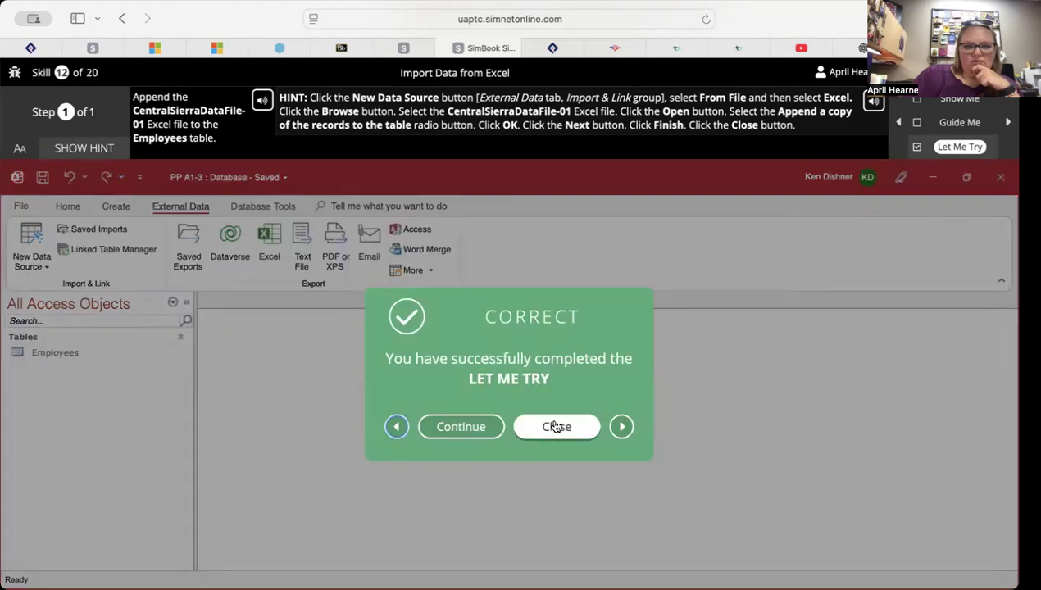
{"action": "left_click", "coordinate": [477, 430]}
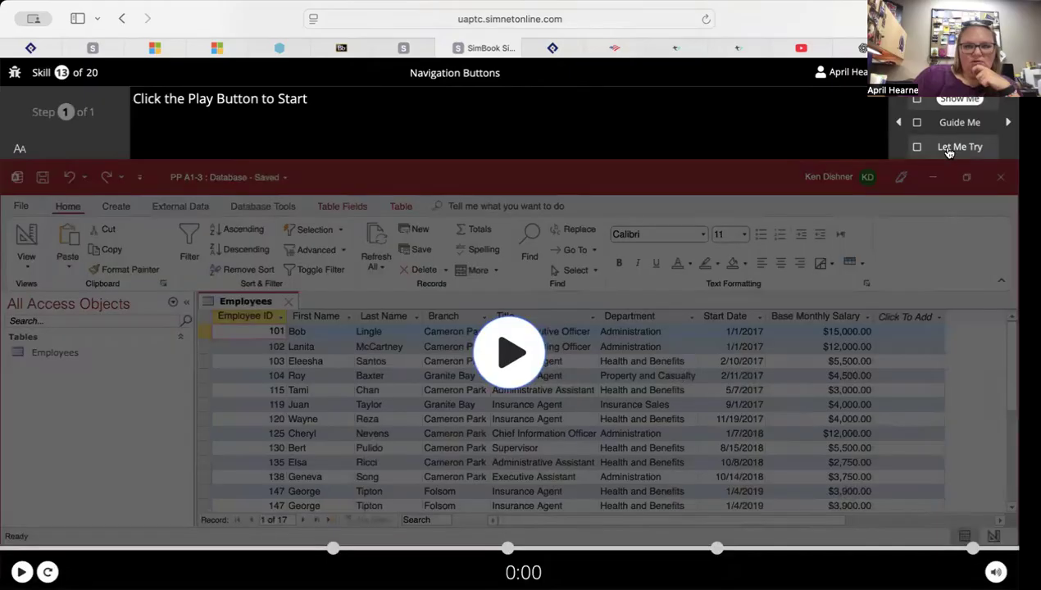
- Open the Navigation Buttons Let Me Try exercise with its hint and try selecting the fourth record in the Employees table
{"action": "left_click", "coordinate": [948, 151]}
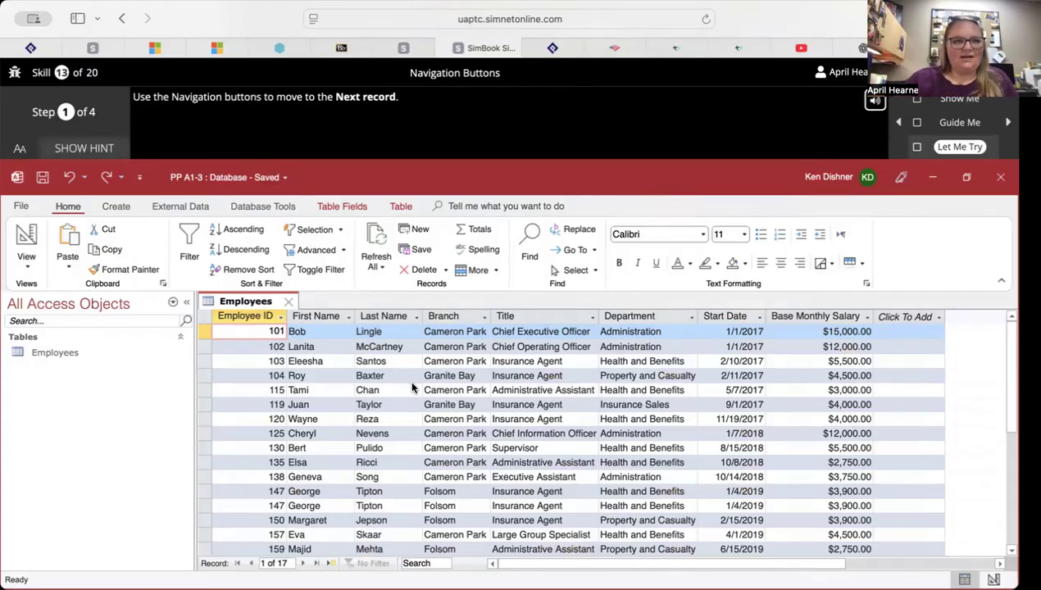
{"action": "left_click", "coordinate": [100, 150]}
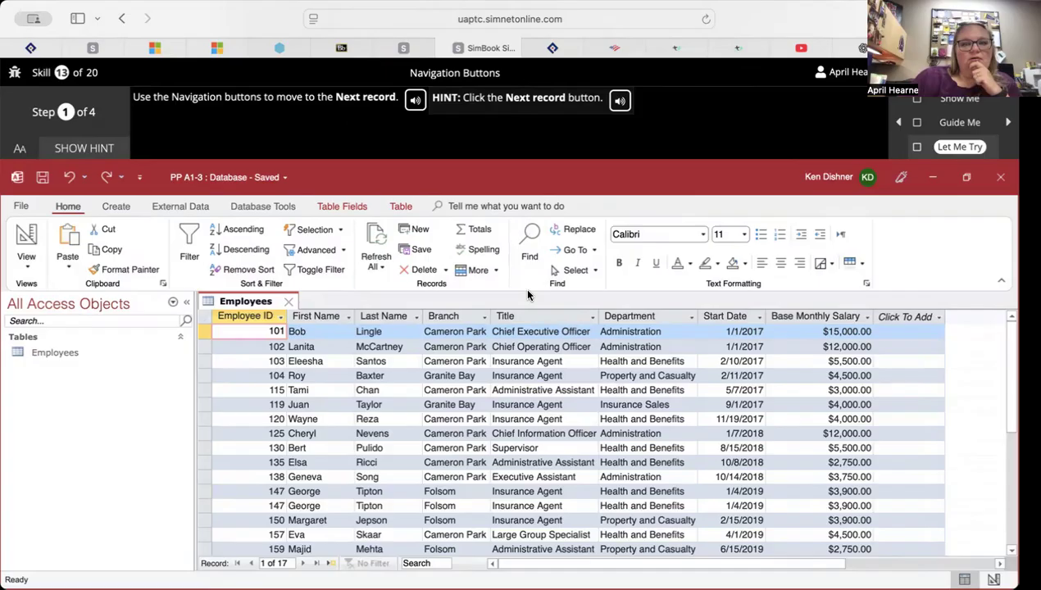
{"action": "left_click", "coordinate": [489, 376]}
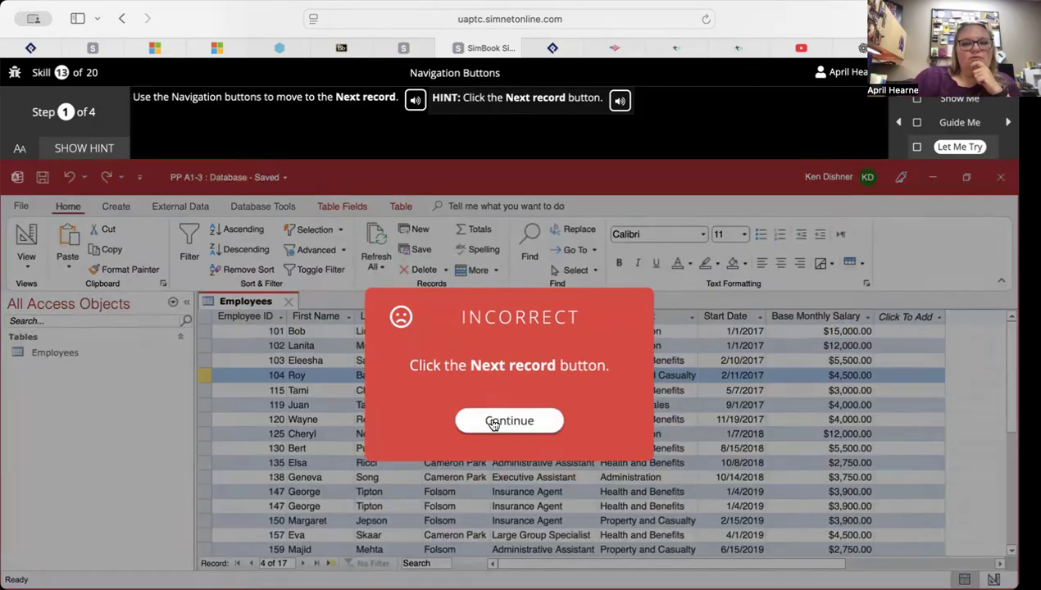
{"action": "left_click", "coordinate": [493, 418]}
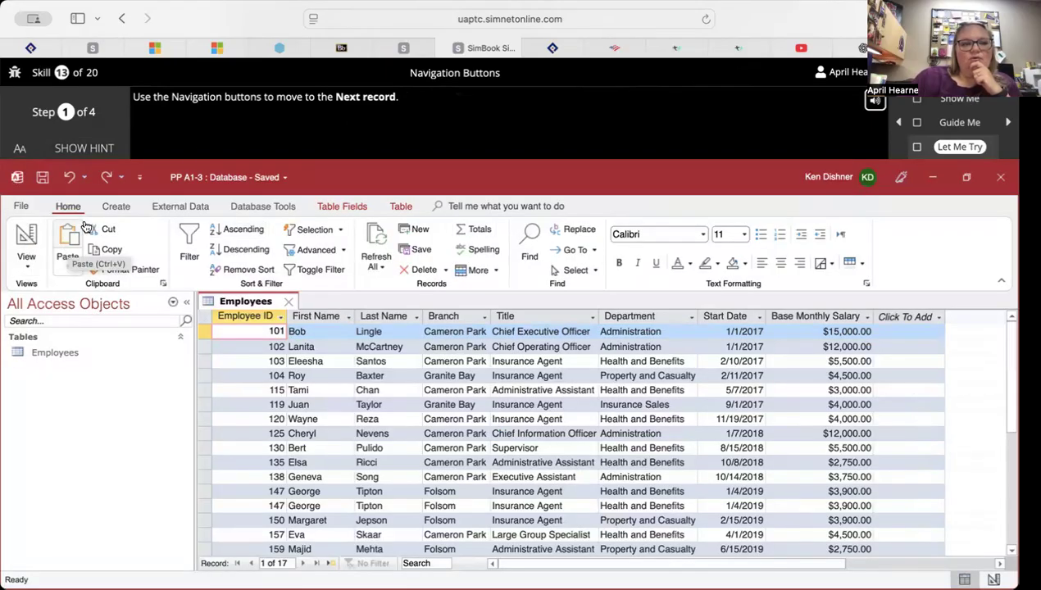
- Switch to the Guide Me exercise, show its hint, and navigate to the second record of the Employees table
{"action": "left_click", "coordinate": [958, 123]}
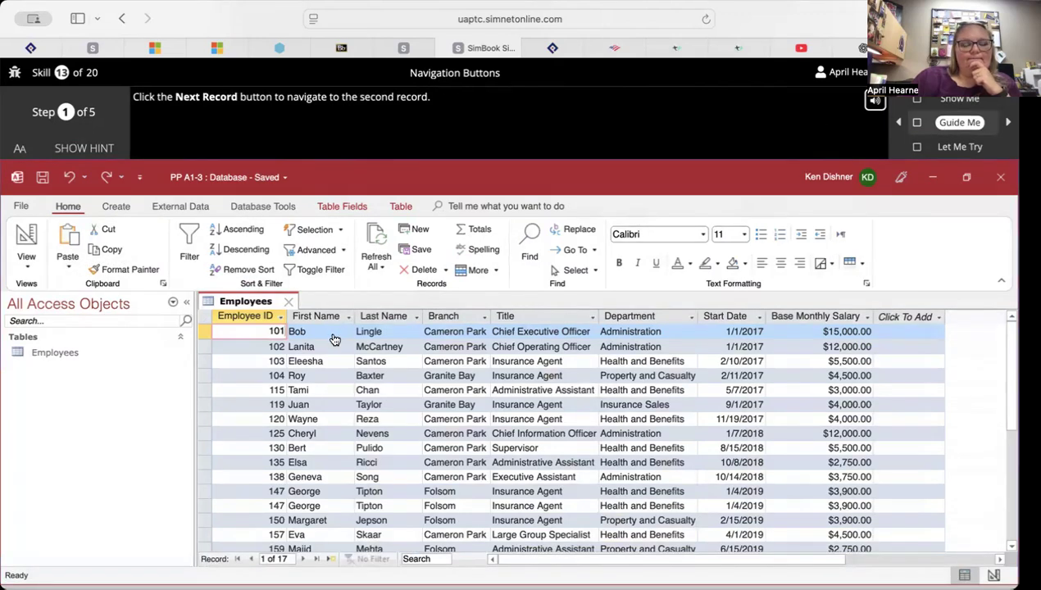
{"action": "left_click", "coordinate": [109, 150]}
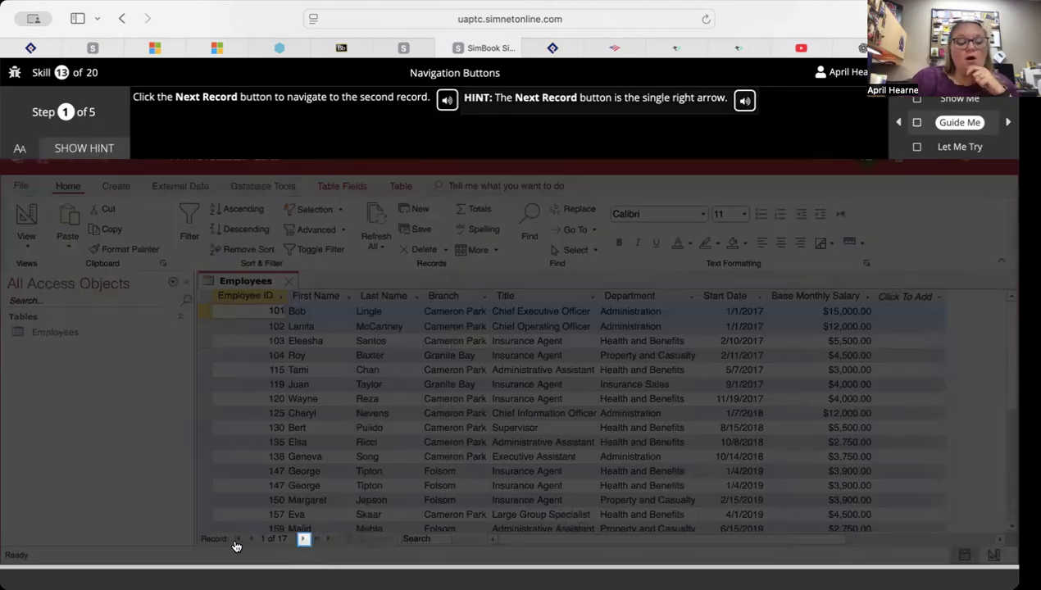
{"action": "left_click", "coordinate": [303, 539]}
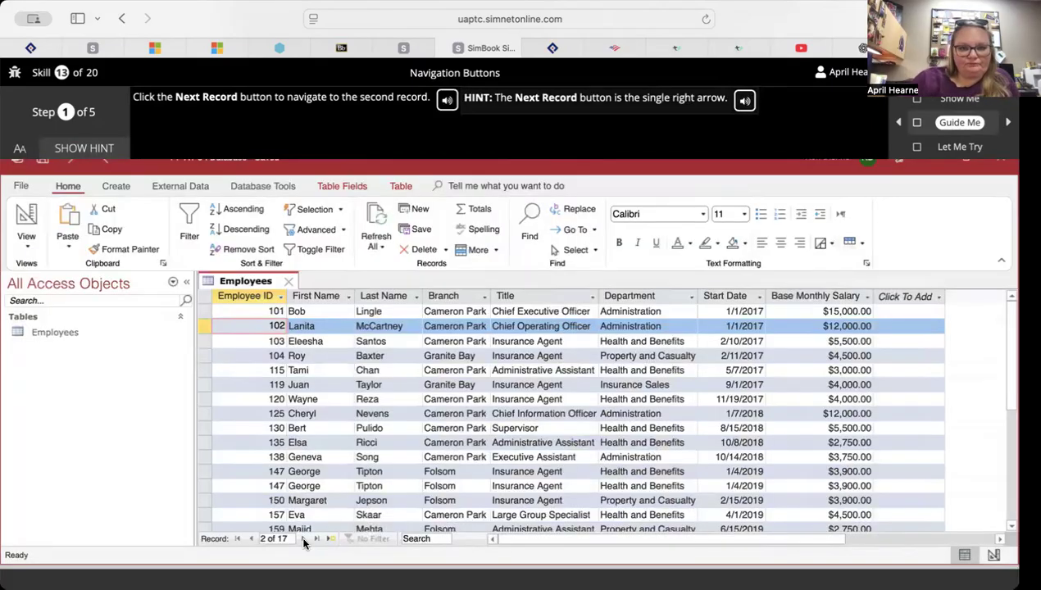
{"action": "left_click", "coordinate": [528, 427]}
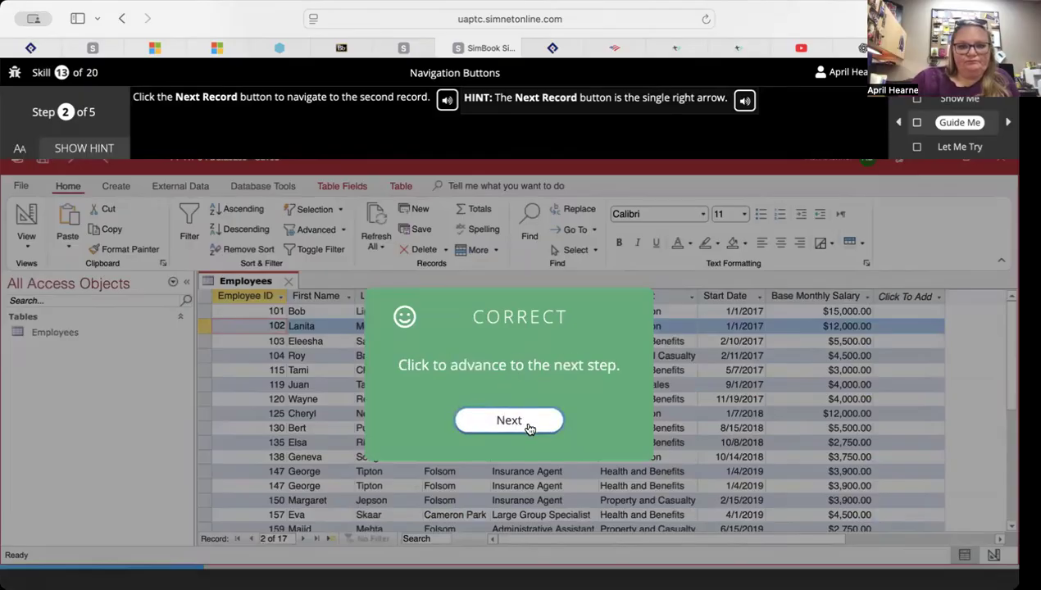
- Restart the Let Me Try exercise and complete its first task by moving to the next record in the Employees table
{"action": "left_click", "coordinate": [960, 146]}
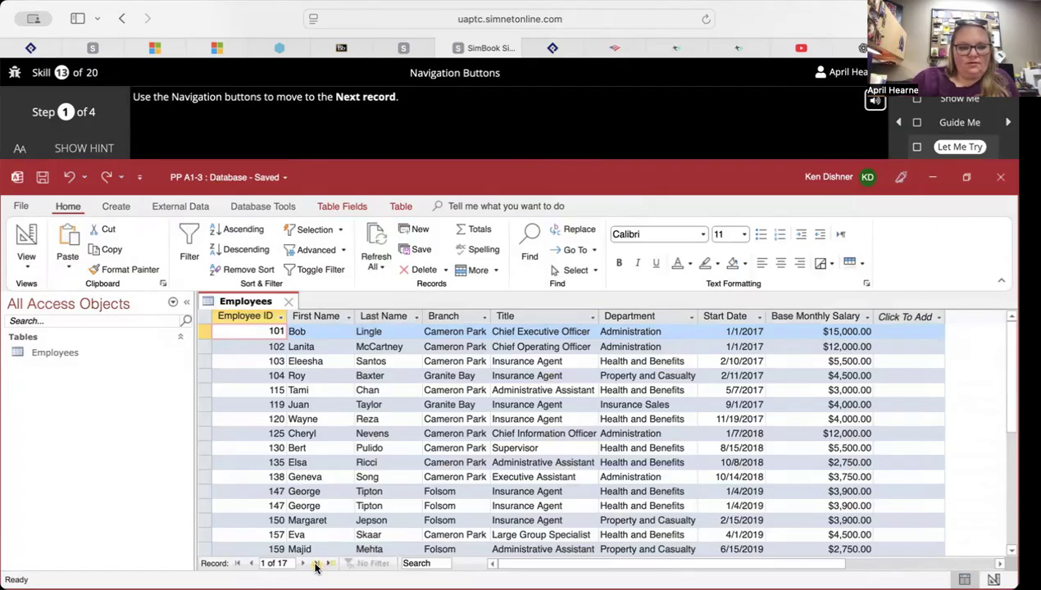
{"action": "left_click", "coordinate": [317, 564]}
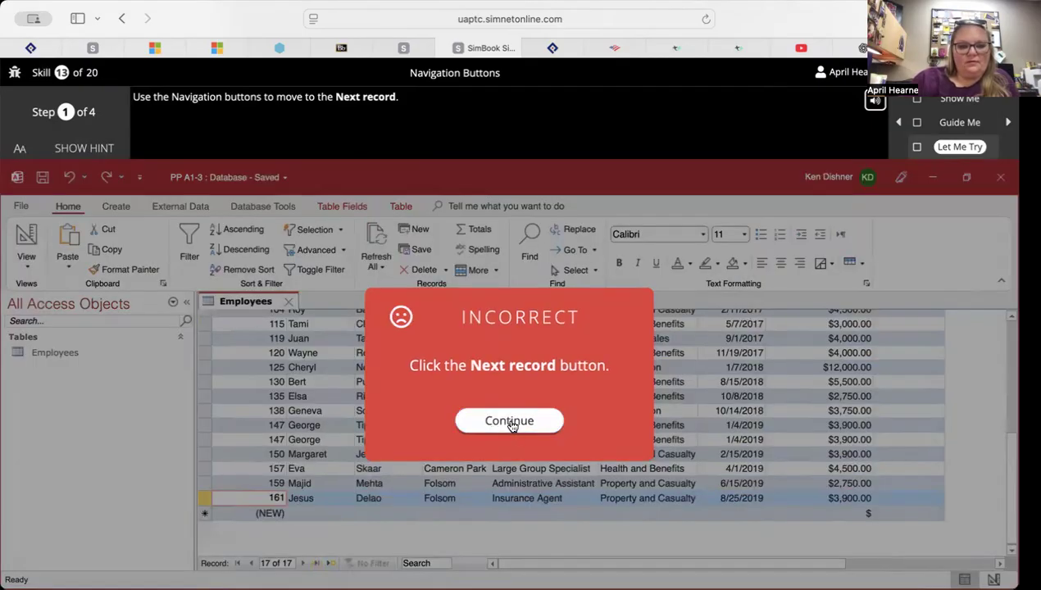
{"action": "left_click", "coordinate": [509, 422]}
{"action": "left_click", "coordinate": [303, 564]}
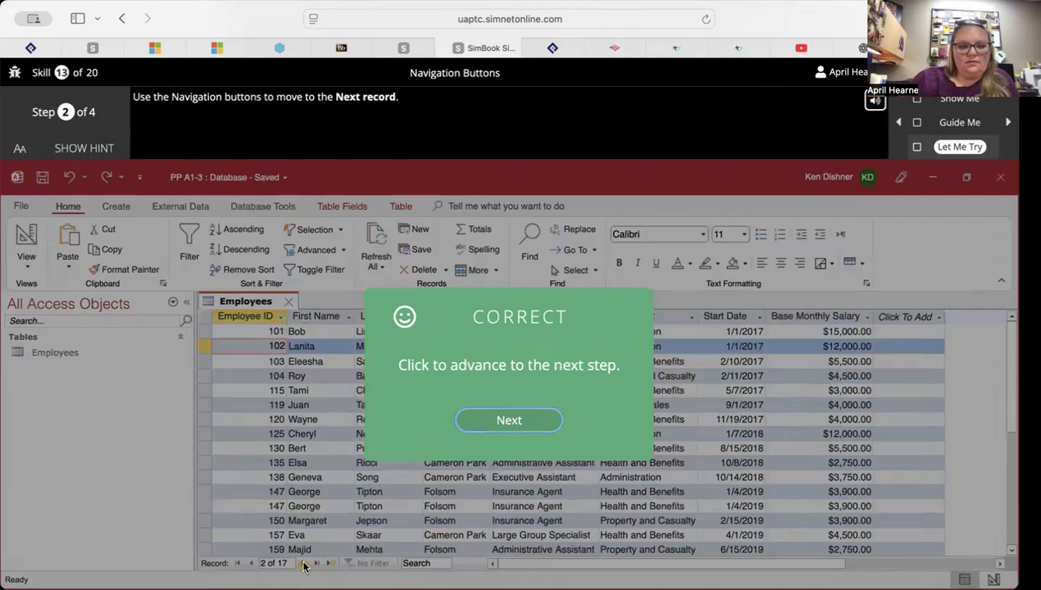
{"action": "left_click", "coordinate": [485, 422]}
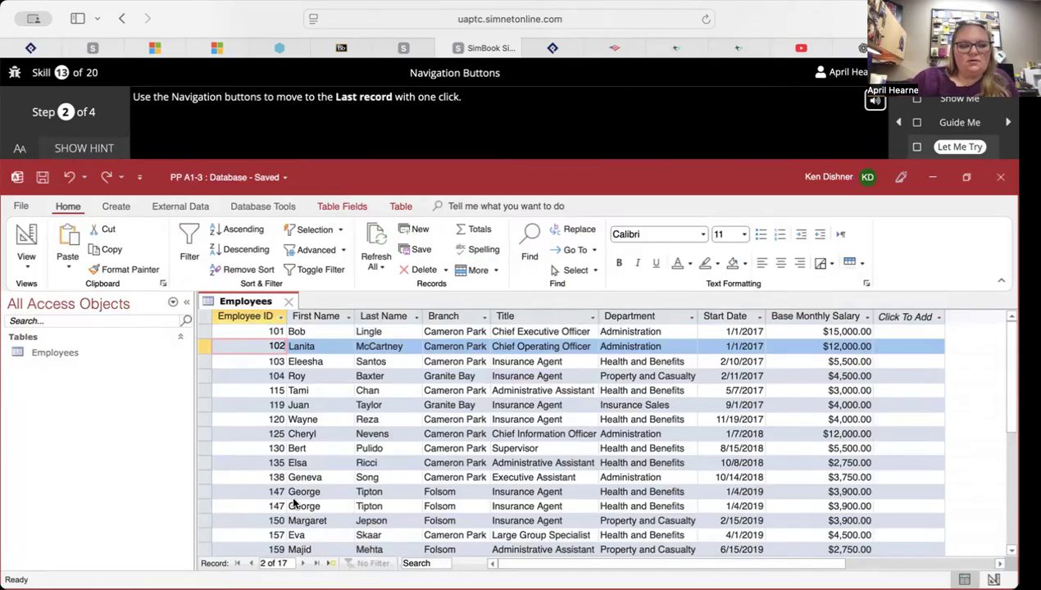
- Jump to the last record of the Employees table and advance to the exercise's third task
{"action": "scroll", "coordinate": [381, 522], "scroll_direction": "down", "scroll_amount": 2}
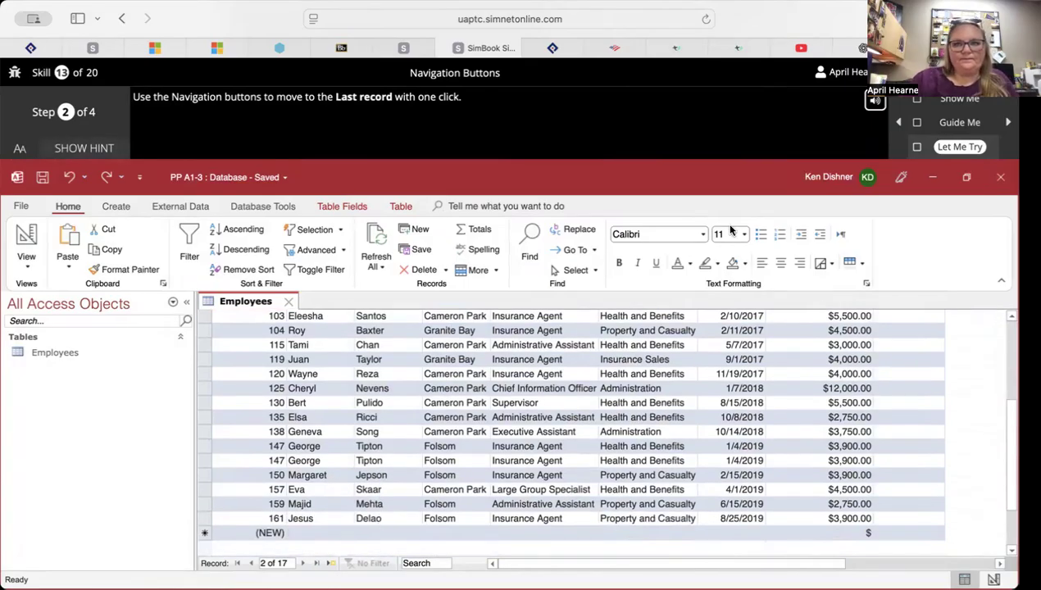
{"action": "left_click", "coordinate": [318, 565]}
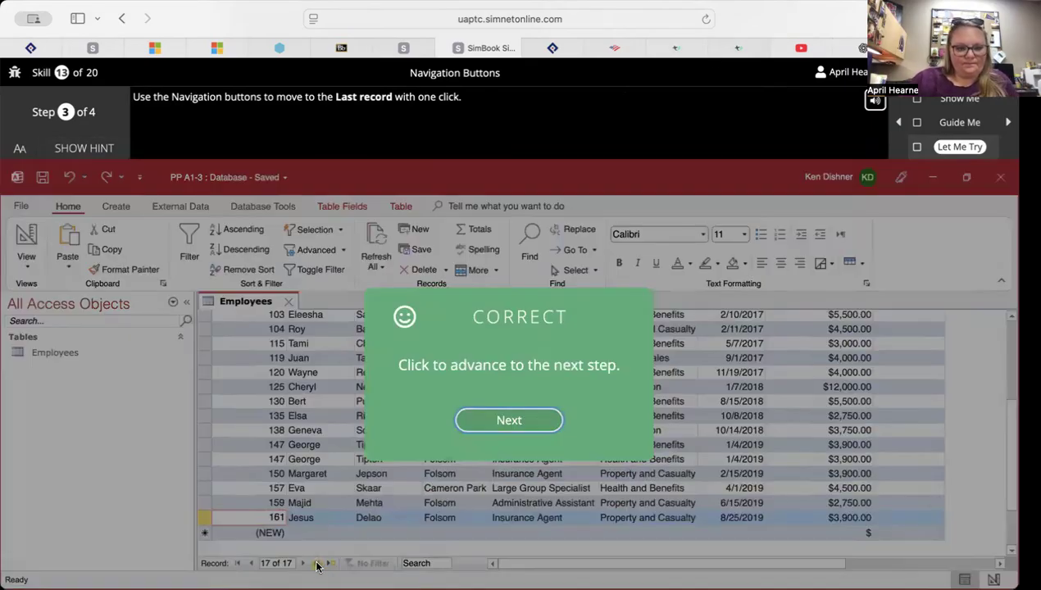
{"action": "left_click", "coordinate": [527, 423]}
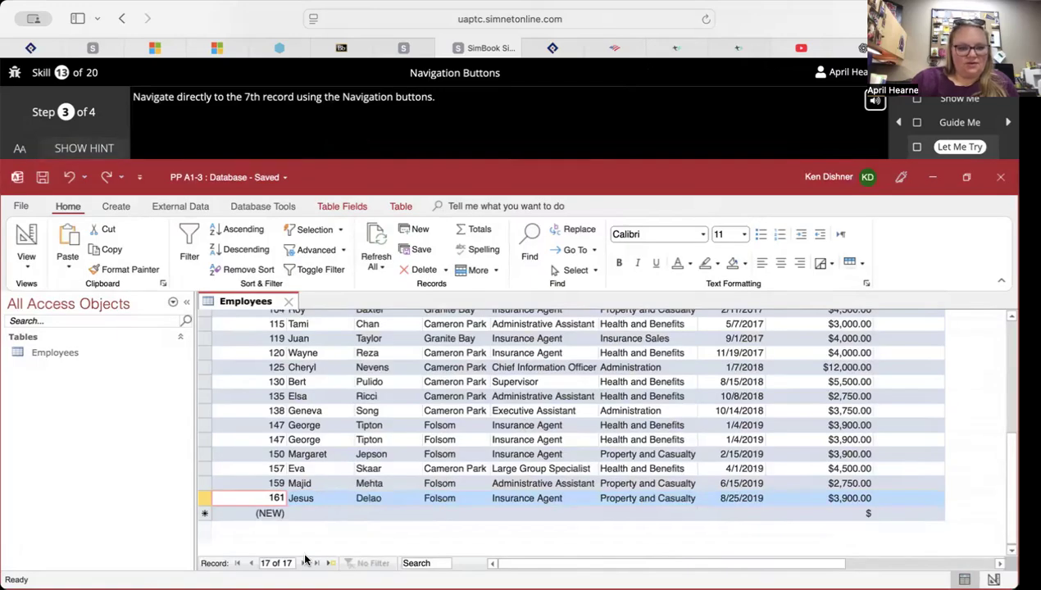
- Navigate directly to record 7 of the Employees table by its record number
{"action": "left_click", "coordinate": [252, 564]}
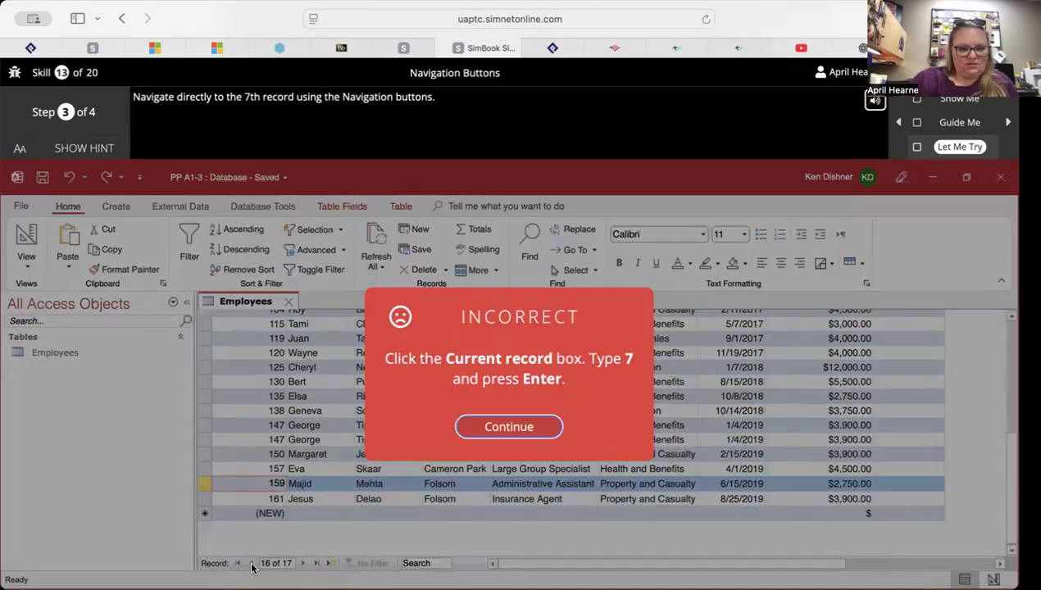
{"action": "left_click", "coordinate": [508, 426]}
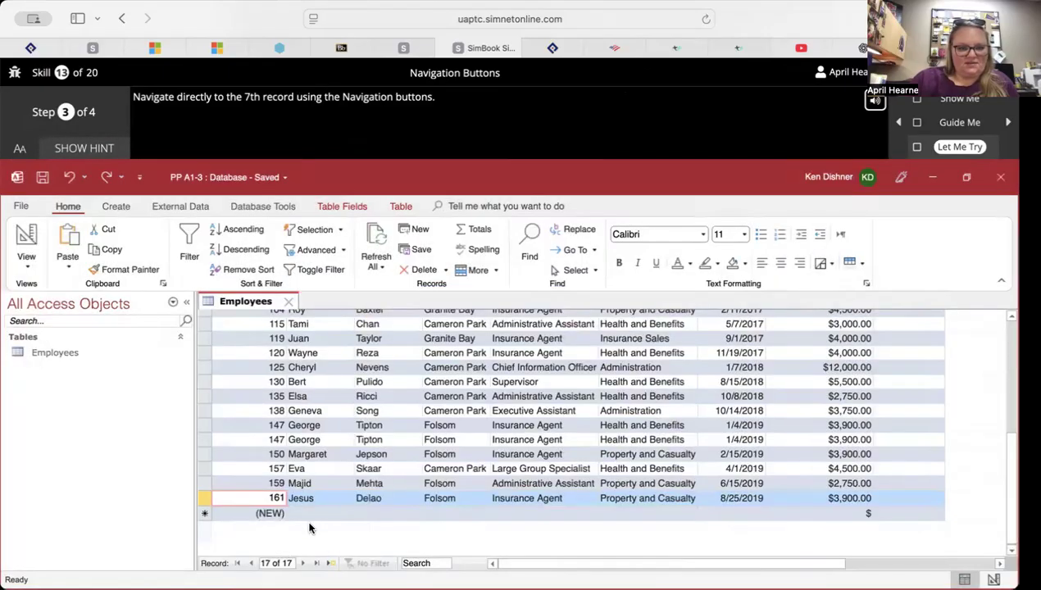
{"action": "left_click", "coordinate": [262, 563]}
{"action": "type", "text": "7"}
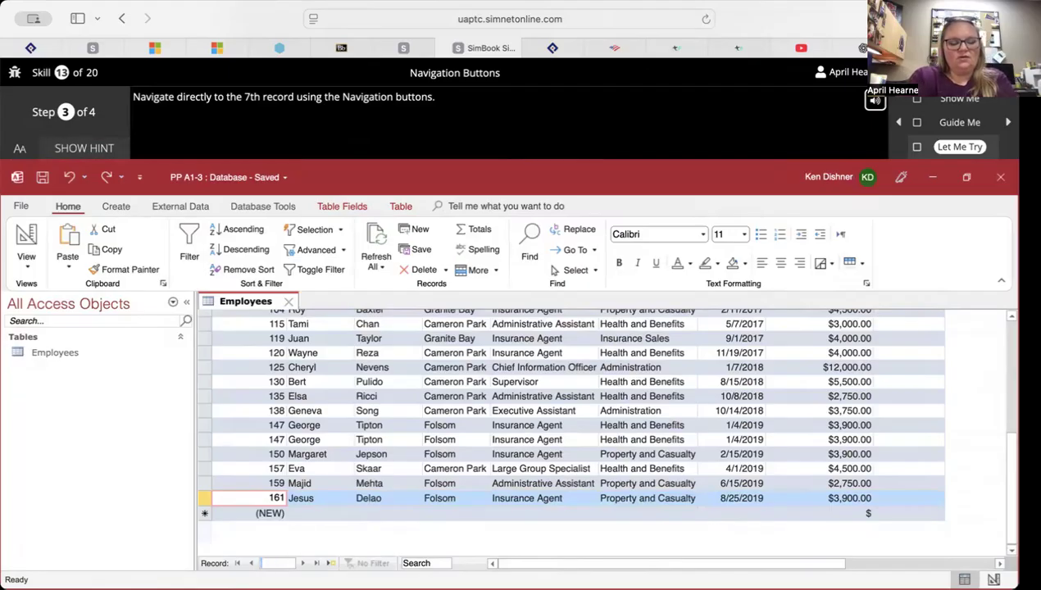
{"action": "key", "text": "Return"}
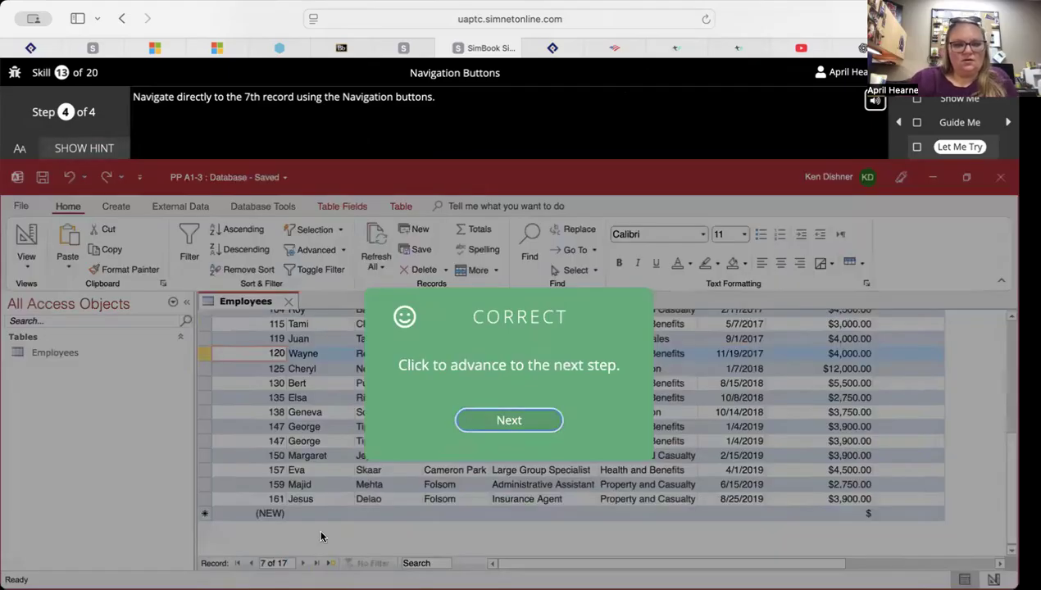
- Advance to the exercise's last task and move directly to the first record of the Employees table
{"action": "left_click", "coordinate": [509, 420]}
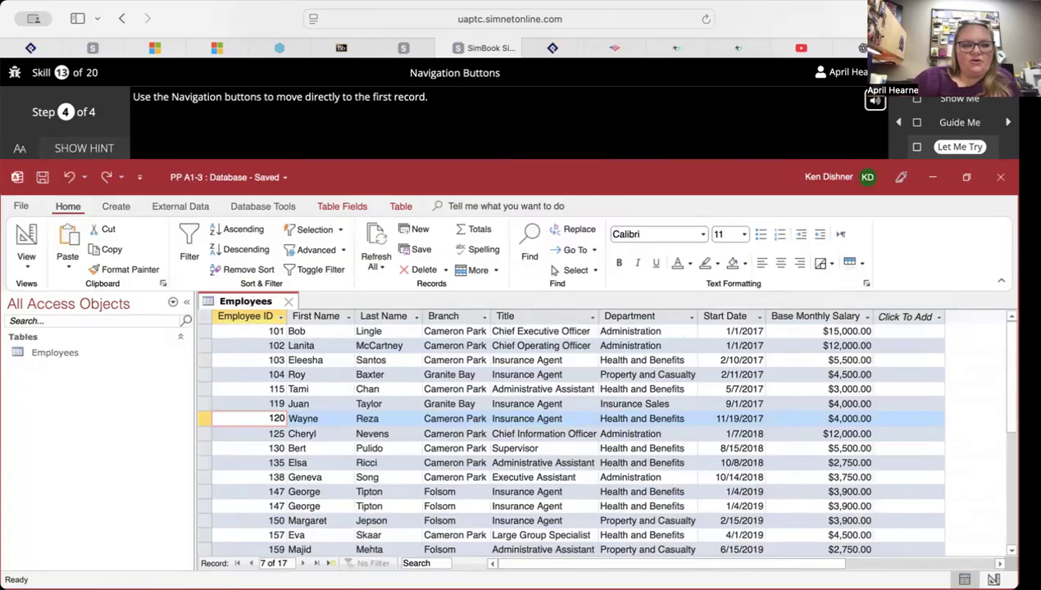
{"action": "left_click", "coordinate": [237, 564]}
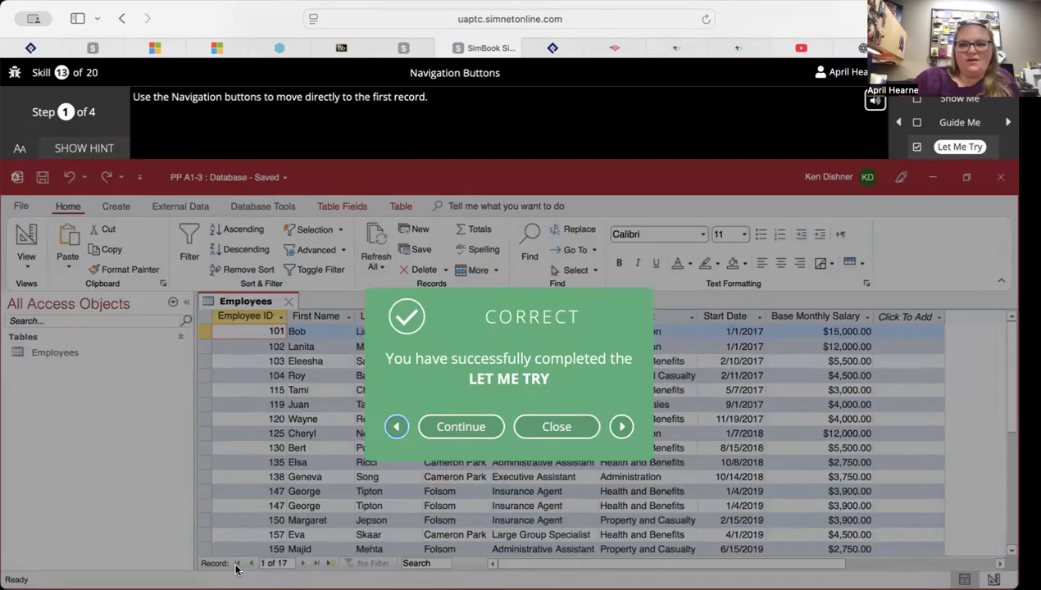
- Continue to the Modify the Field Order skill, start its Let Me Try exercise and show the hint
{"action": "left_click", "coordinate": [467, 426]}
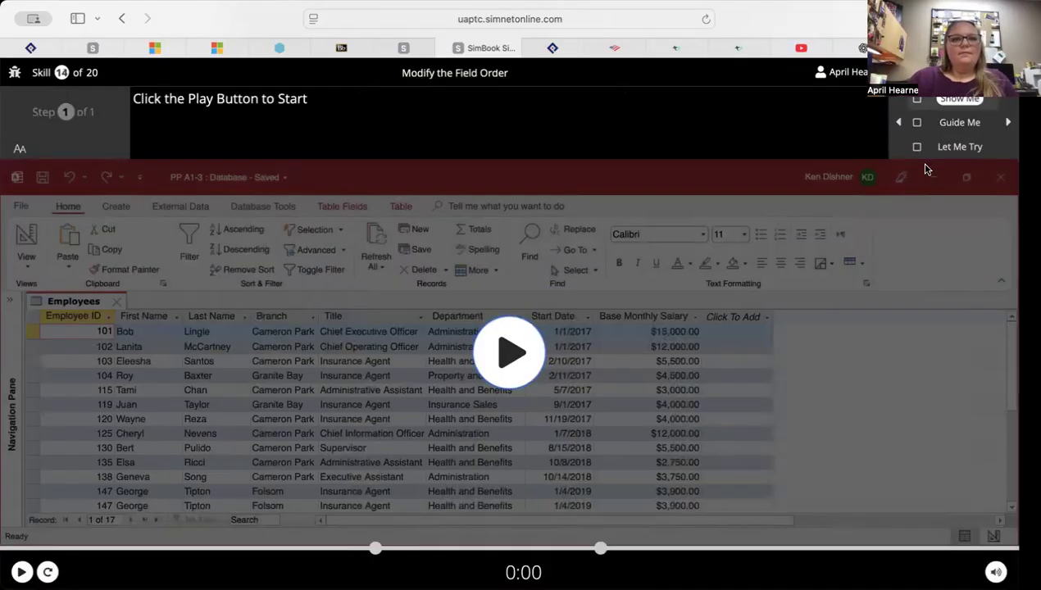
{"action": "left_click", "coordinate": [944, 147]}
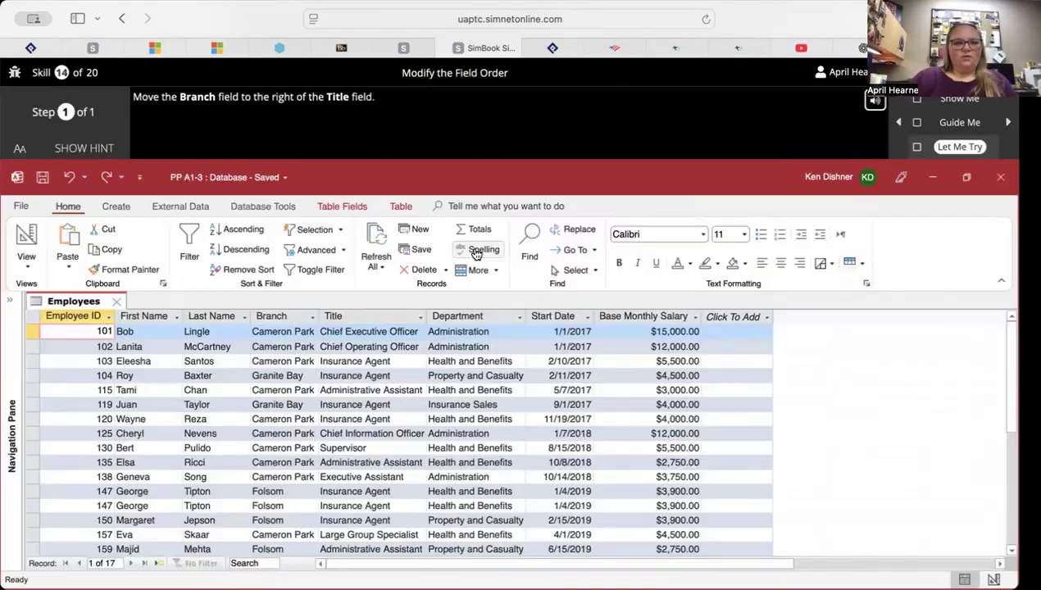
{"action": "left_click", "coordinate": [87, 149]}
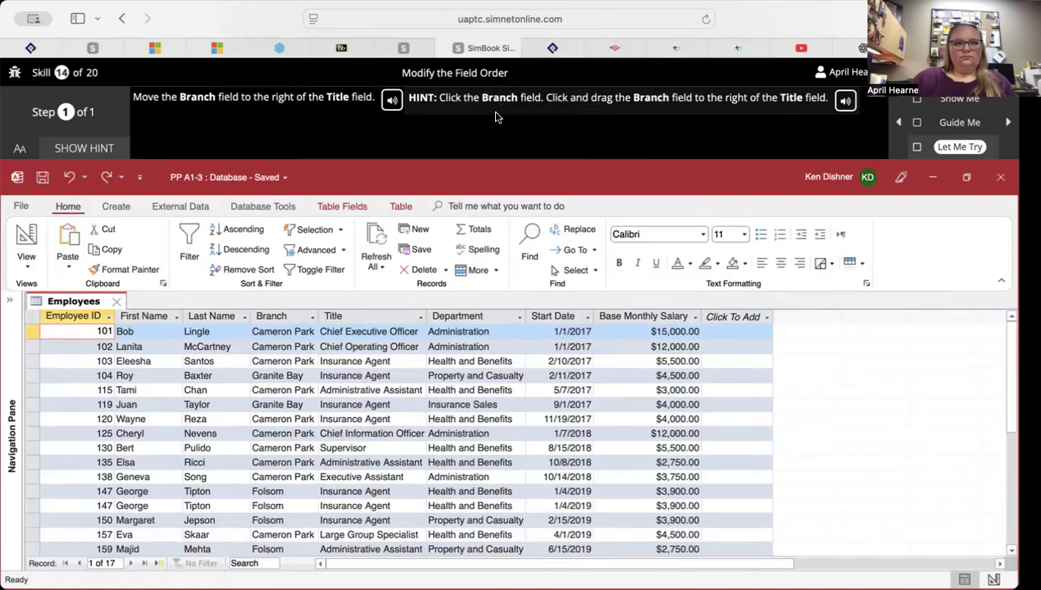
{"action": "left_click", "coordinate": [280, 319]}
{"action": "left_click_drag", "start_coordinate": [280, 320], "coordinate": [427, 316]}
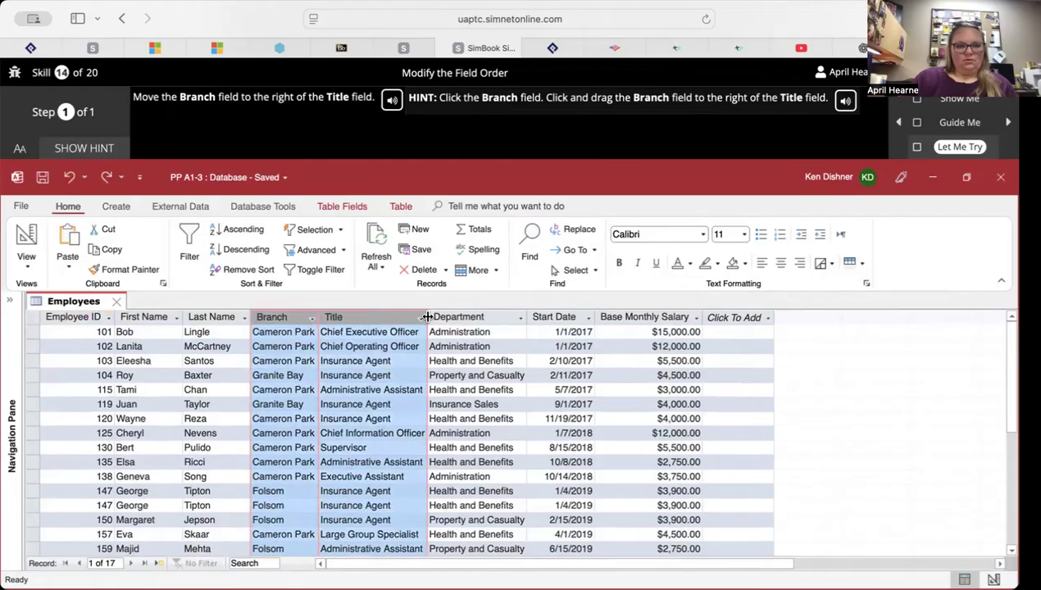
{"action": "left_click", "coordinate": [272, 320]}
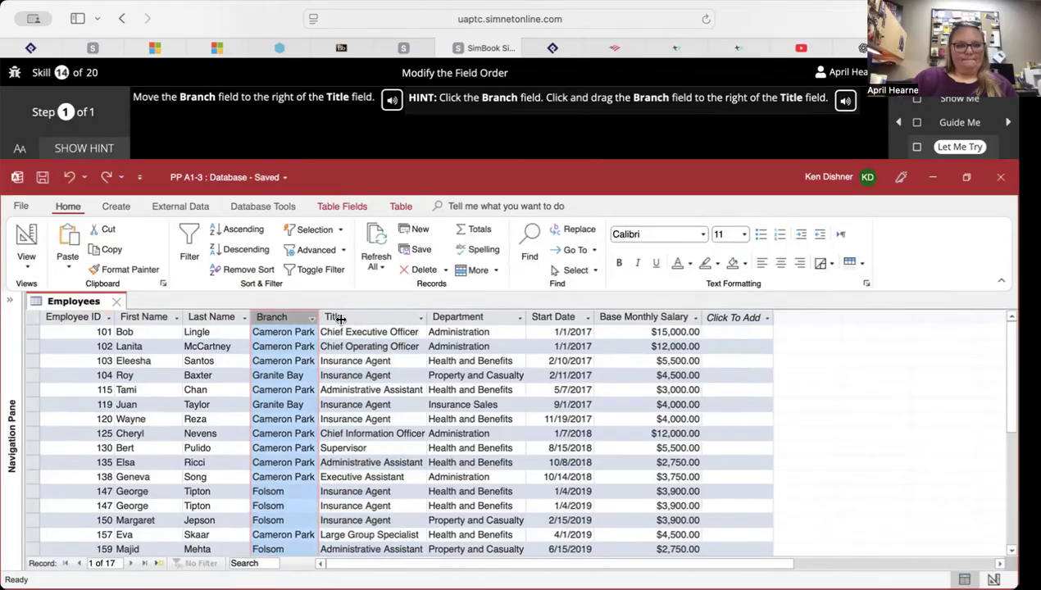
{"action": "left_click", "coordinate": [426, 318], "text": "shift"}
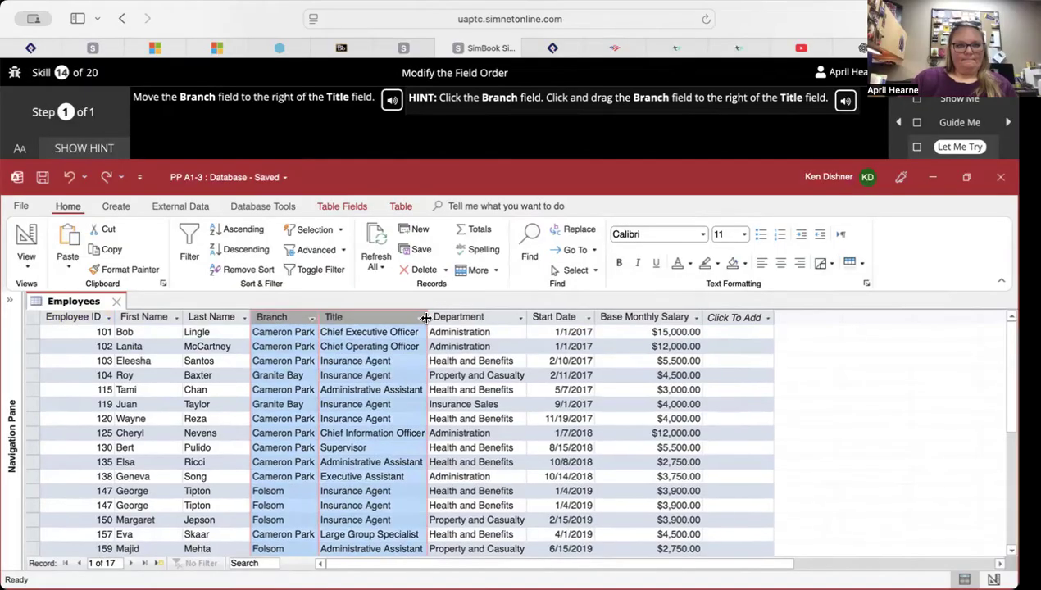
- Move the Branch field to the right of the Title field in the Employees table and continue to the next skill
{"action": "left_click", "coordinate": [291, 318]}
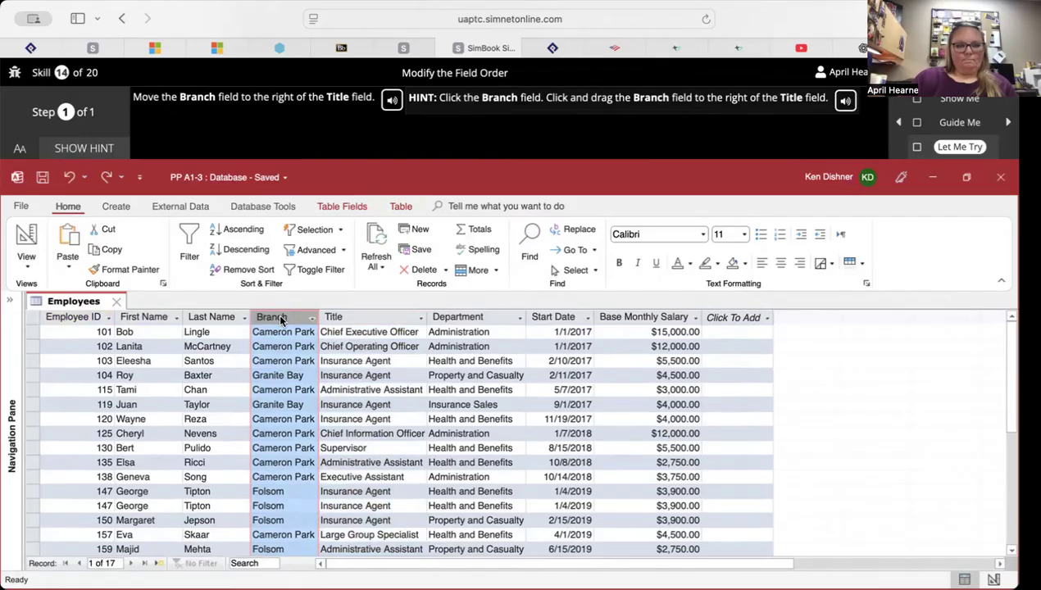
{"action": "left_click_drag", "start_coordinate": [273, 319], "coordinate": [436, 323]}
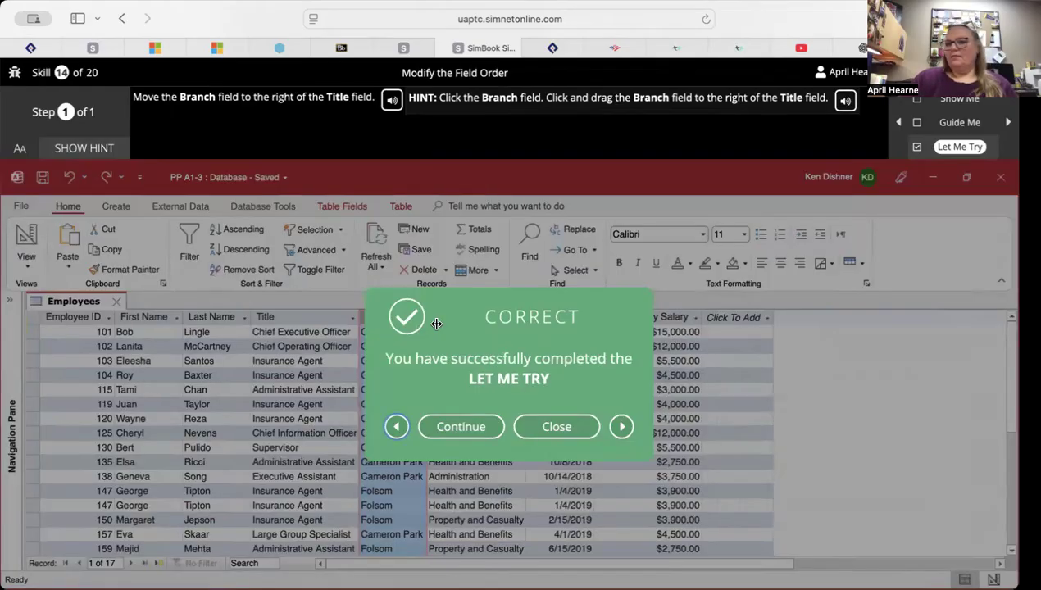
{"action": "left_click", "coordinate": [457, 428]}
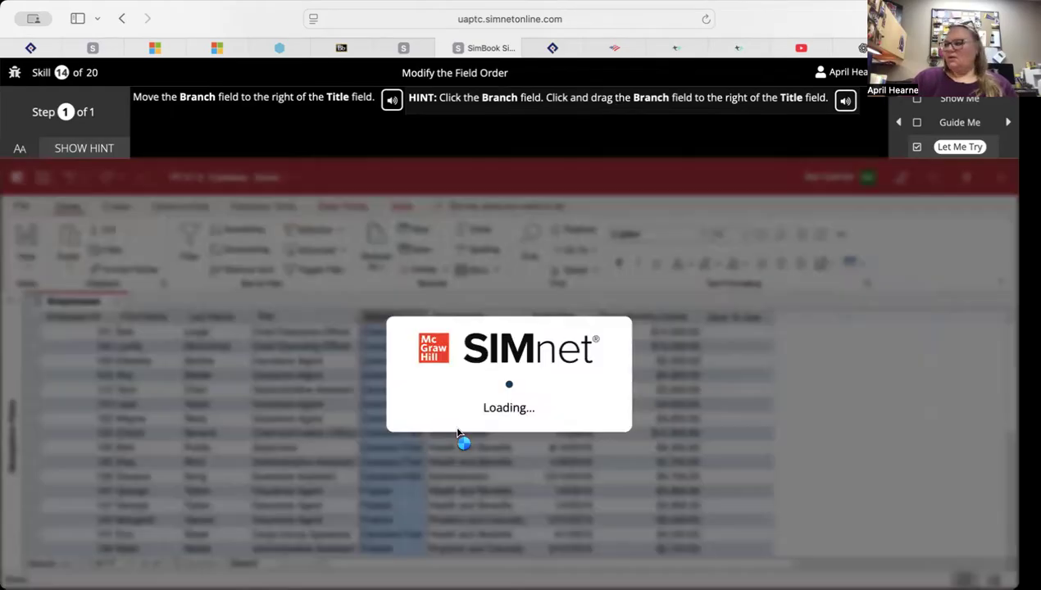
- In the column width Let Me Try exercise, widen the Base Monthly Salary field just enough to show all salaries, and continue to the next skill
{"action": "left_click", "coordinate": [941, 152]}
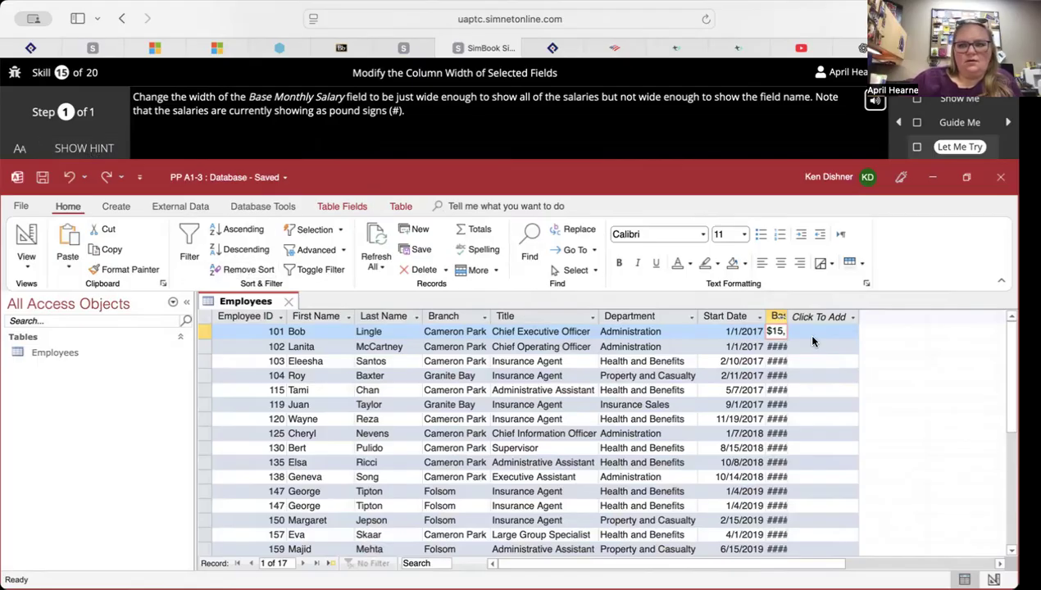
{"action": "left_click_drag", "start_coordinate": [784, 312], "coordinate": [824, 312]}
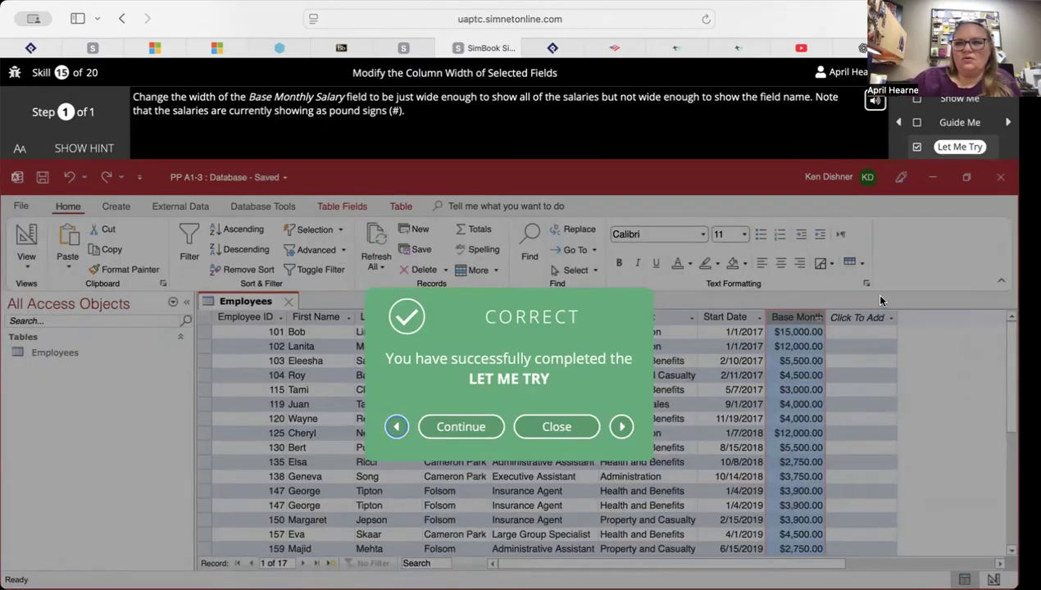
{"action": "left_click", "coordinate": [459, 427]}
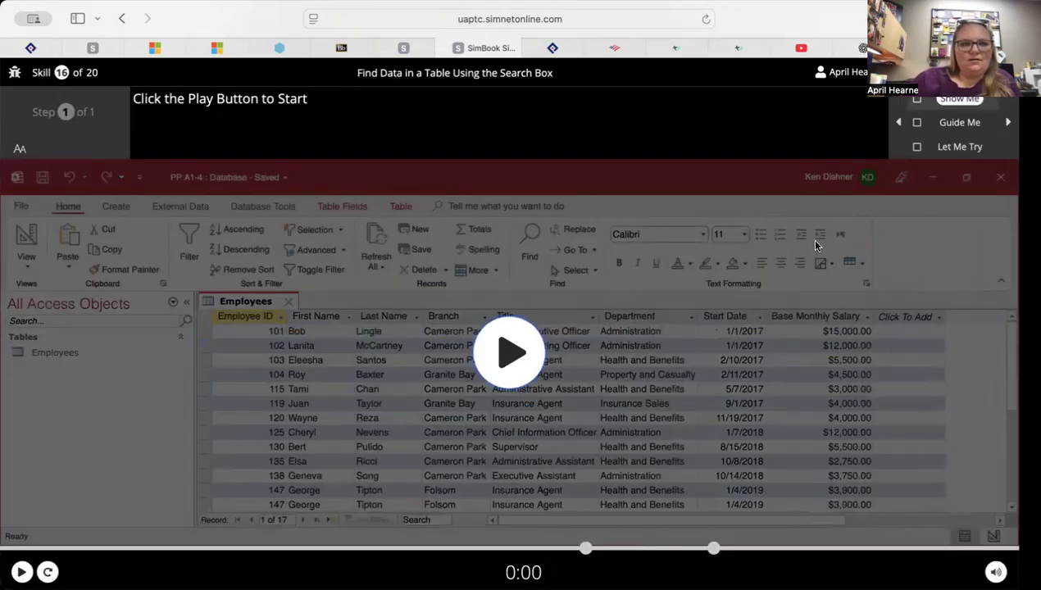
- Start the Search Box Let Me Try exercise with its hint, search the Employees table for Health, and continue to the next skill
{"action": "left_click", "coordinate": [955, 146]}
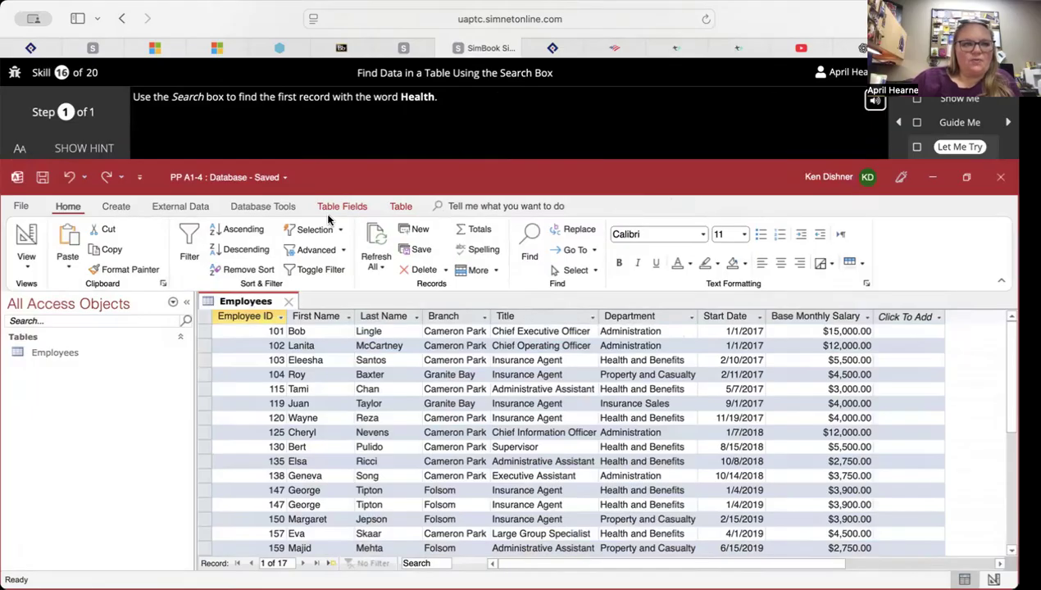
{"action": "left_click", "coordinate": [95, 149]}
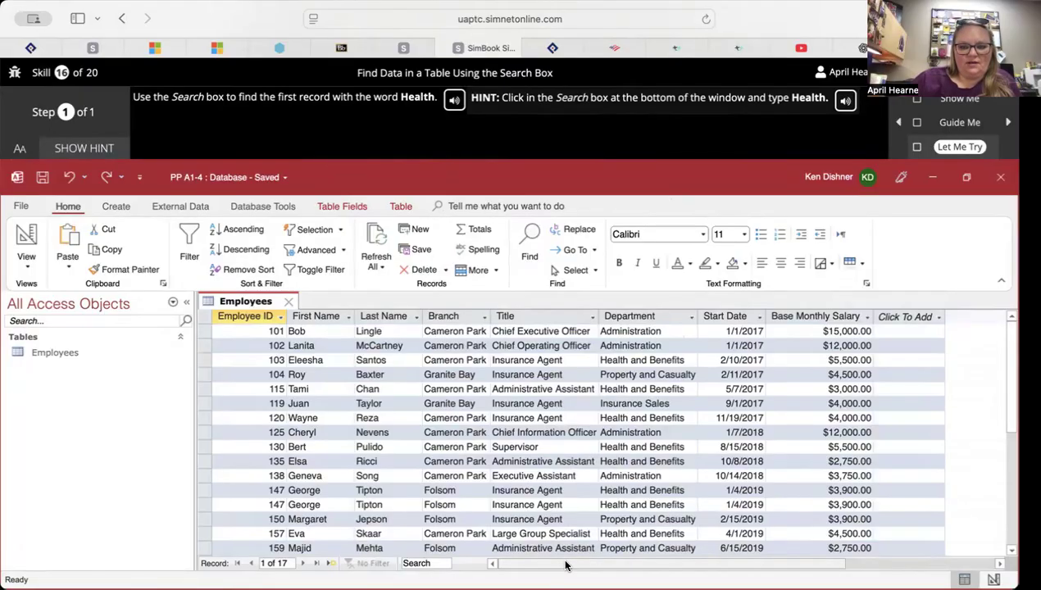
{"action": "left_click", "coordinate": [443, 563]}
{"action": "type", "text": "Health"}
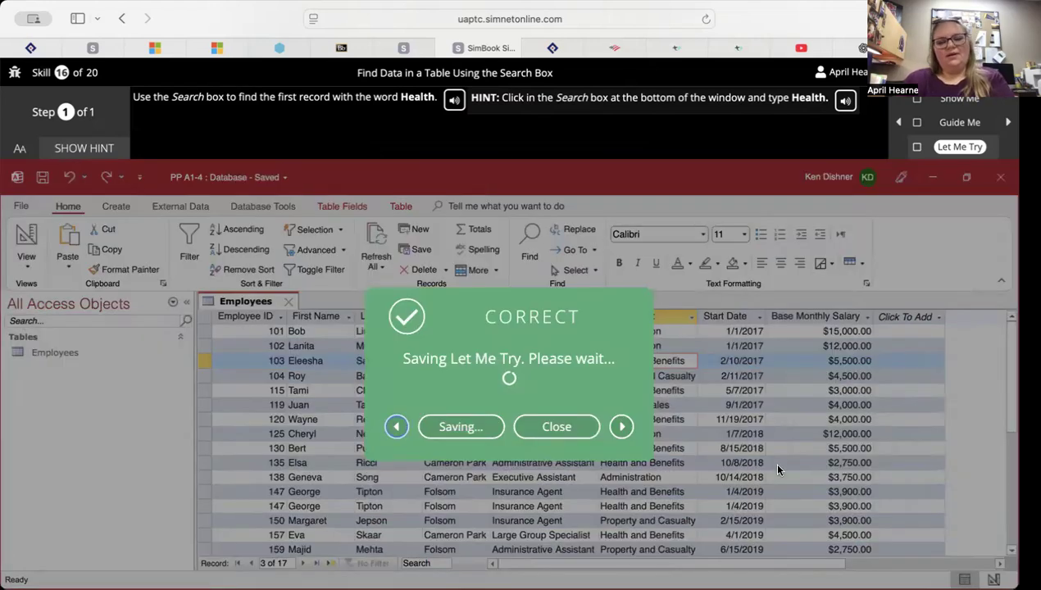
{"action": "left_click_drag", "start_coordinate": [605, 322], "coordinate": [442, 324]}
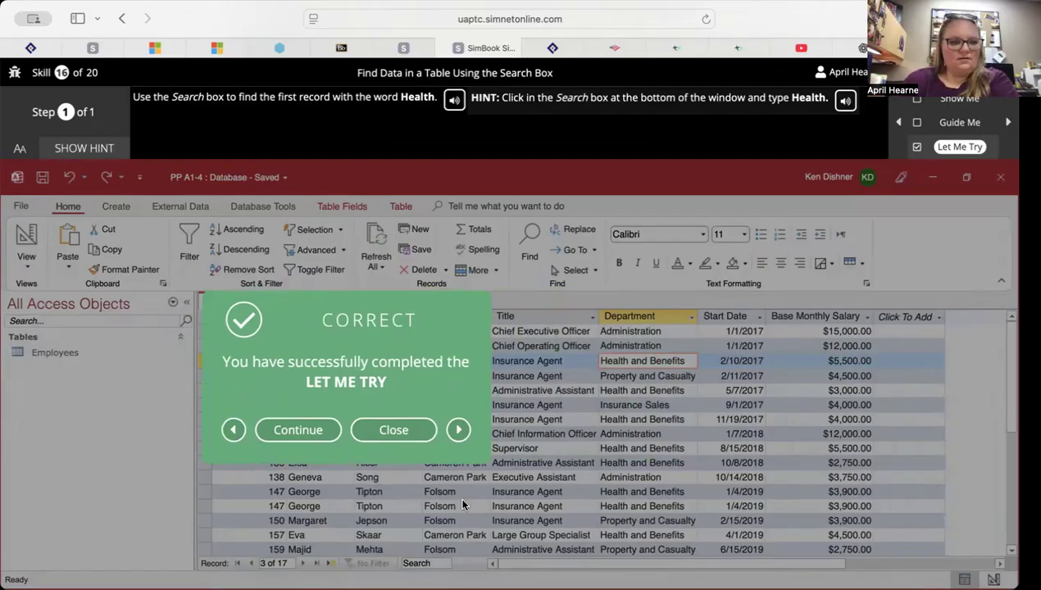
{"action": "left_click", "coordinate": [301, 431]}
- Start the single-field sorting Let Me Try exercise and sort the Employees table by Start Date from newest to oldest
{"action": "left_click", "coordinate": [973, 147]}
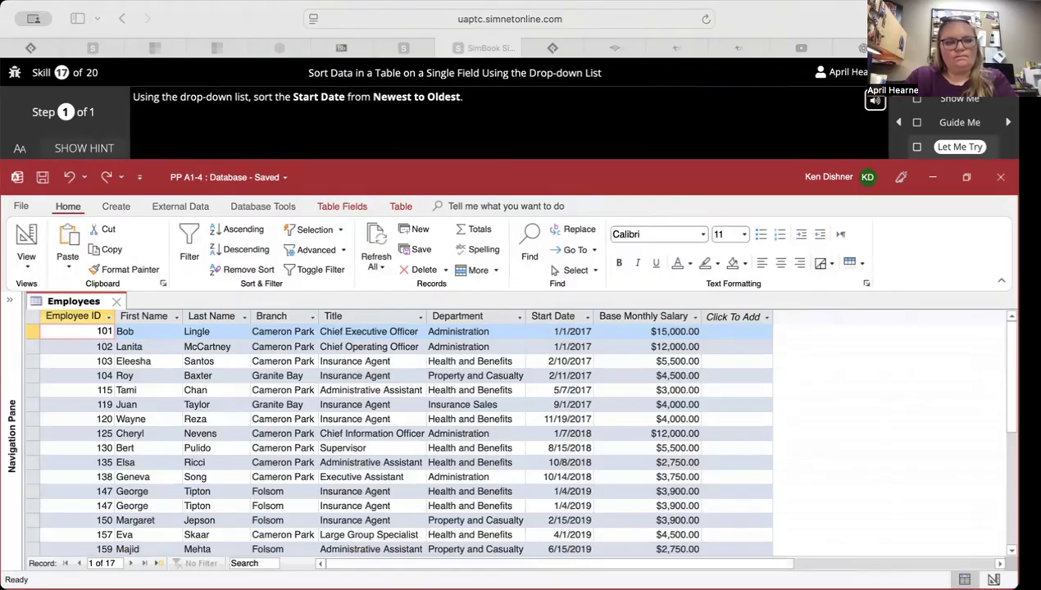
{"action": "left_click", "coordinate": [270, 23]}
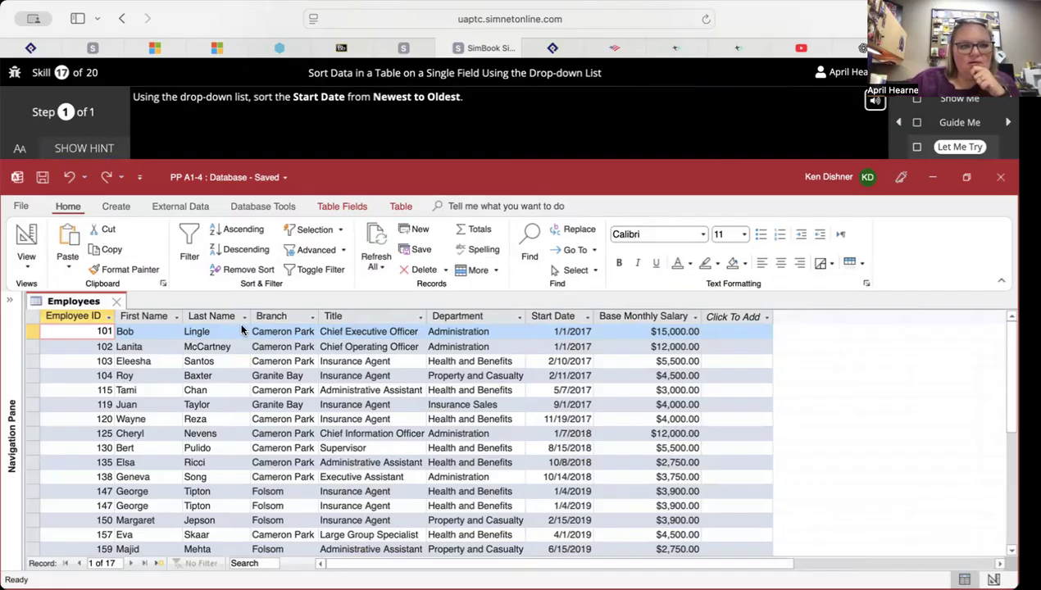
{"action": "left_click", "coordinate": [587, 318]}
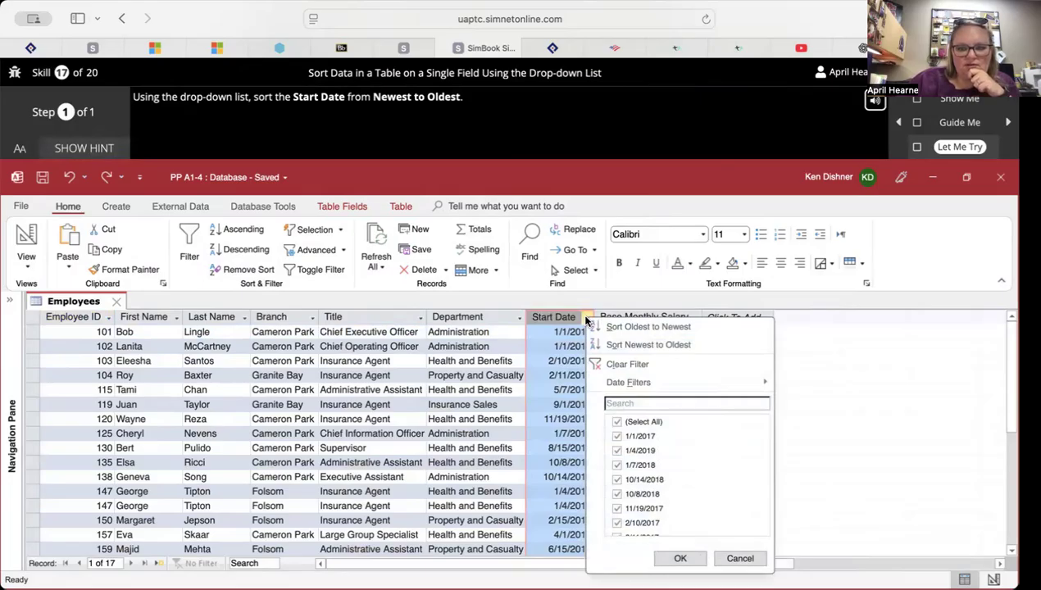
{"action": "left_click", "coordinate": [631, 345]}
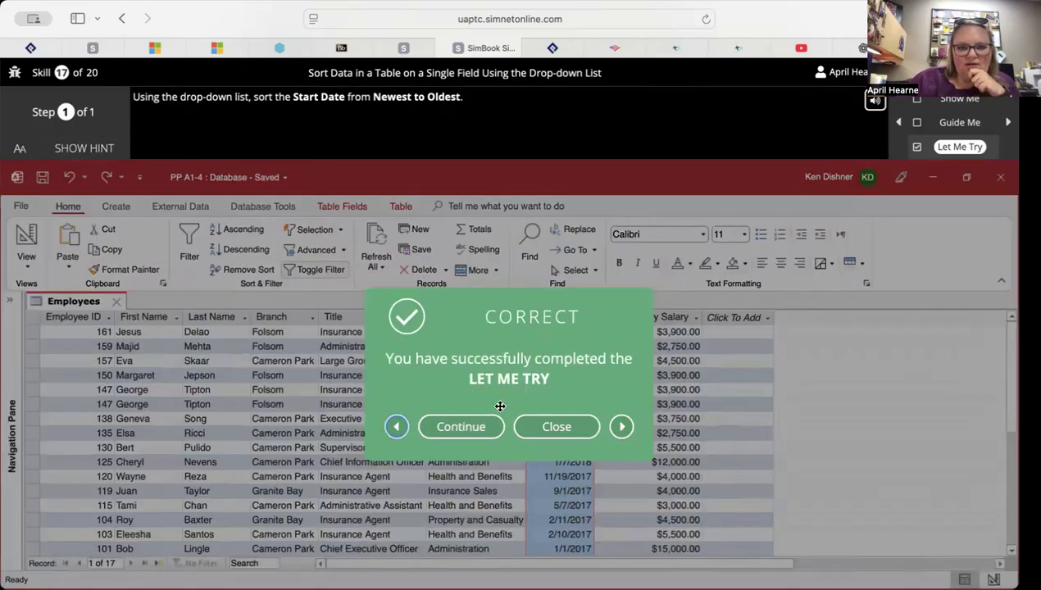
- Continue to the Sort Data in a Table on Multiple Adjacent Fields skill, start its Let Me Try exercise and show the hint
{"action": "left_click", "coordinate": [433, 427]}
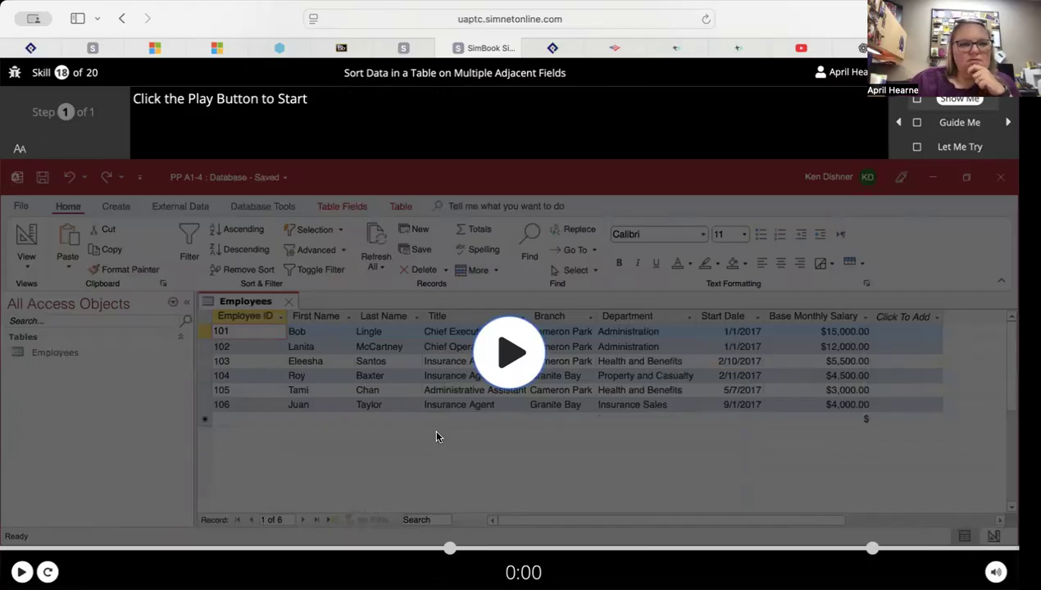
{"action": "left_click", "coordinate": [934, 148]}
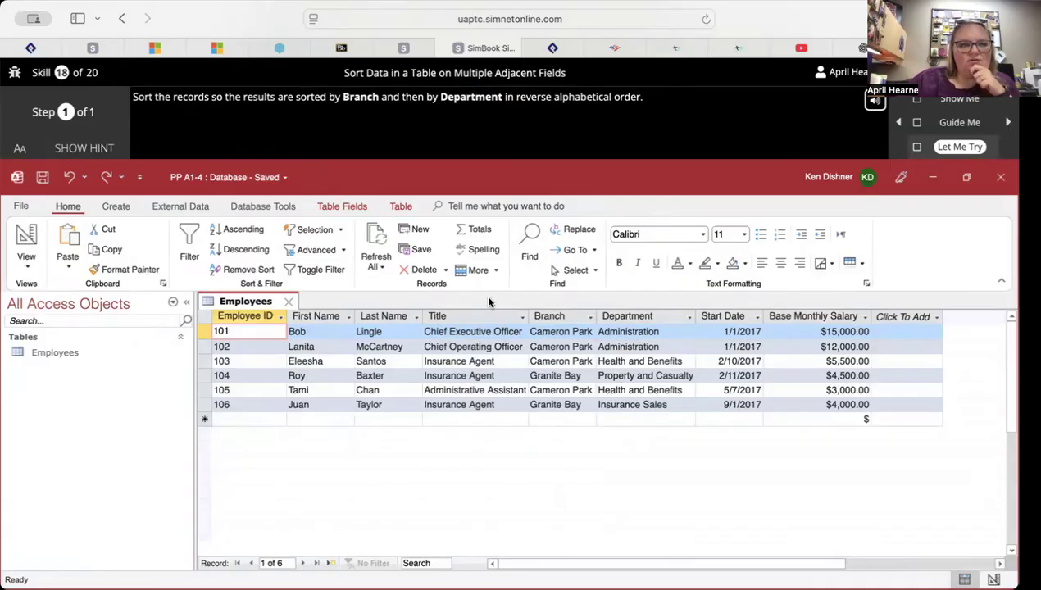
{"action": "left_click", "coordinate": [90, 149]}
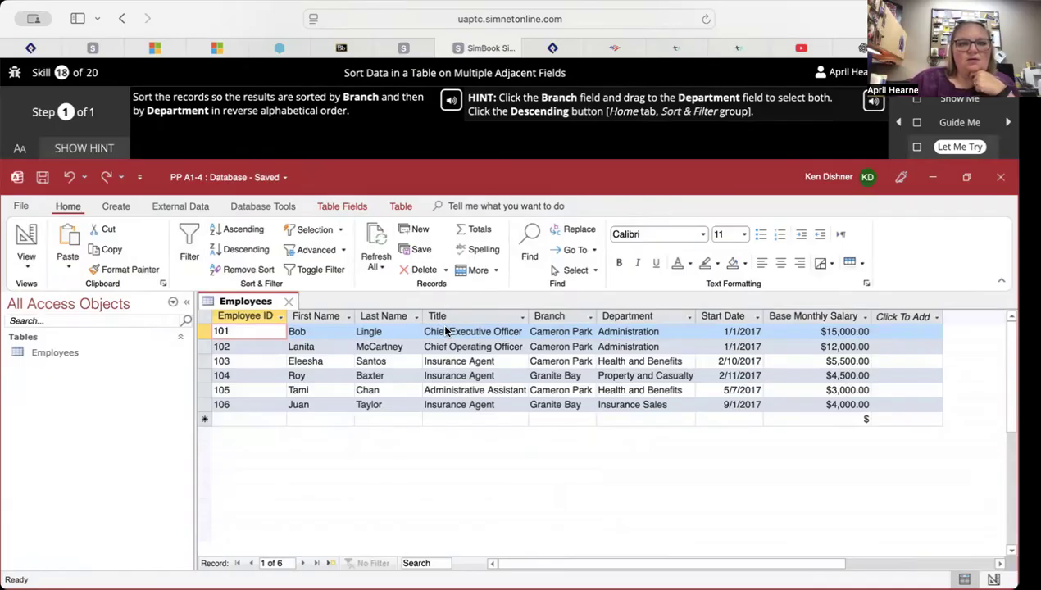
{"action": "left_click", "coordinate": [560, 317]}
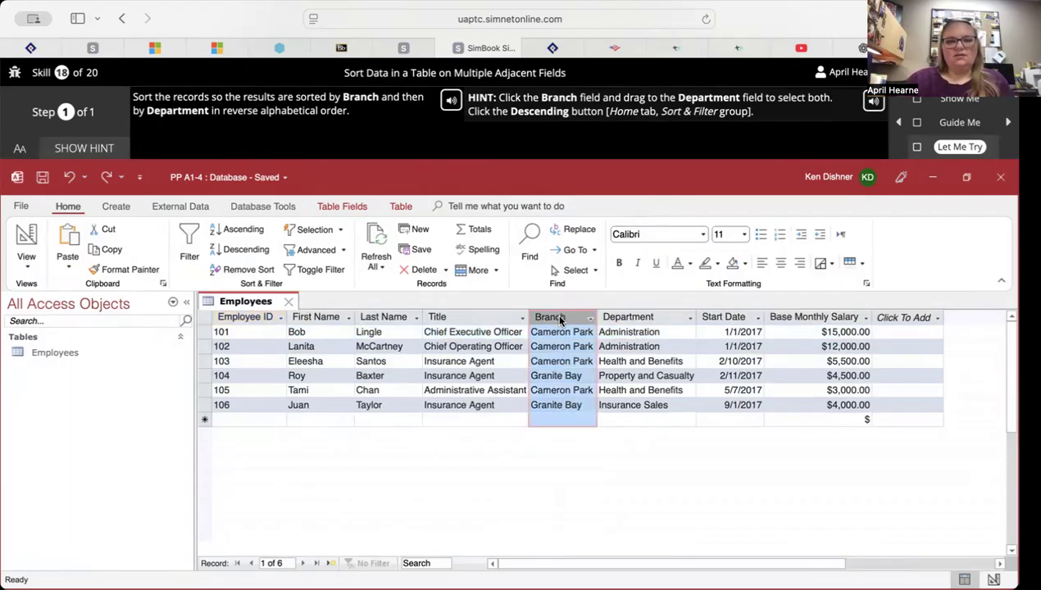
{"action": "mouse_move", "coordinate": [560, 317]}
{"action": "left_mouse_down"}
{"action": "mouse_move", "coordinate": [656, 318]}
{"action": "mouse_move", "coordinate": [534, 316]}
{"action": "mouse_move", "coordinate": [671, 314]}
{"action": "mouse_move", "coordinate": [539, 318]}
{"action": "mouse_move", "coordinate": [555, 318]}
{"action": "left_mouse_up"}
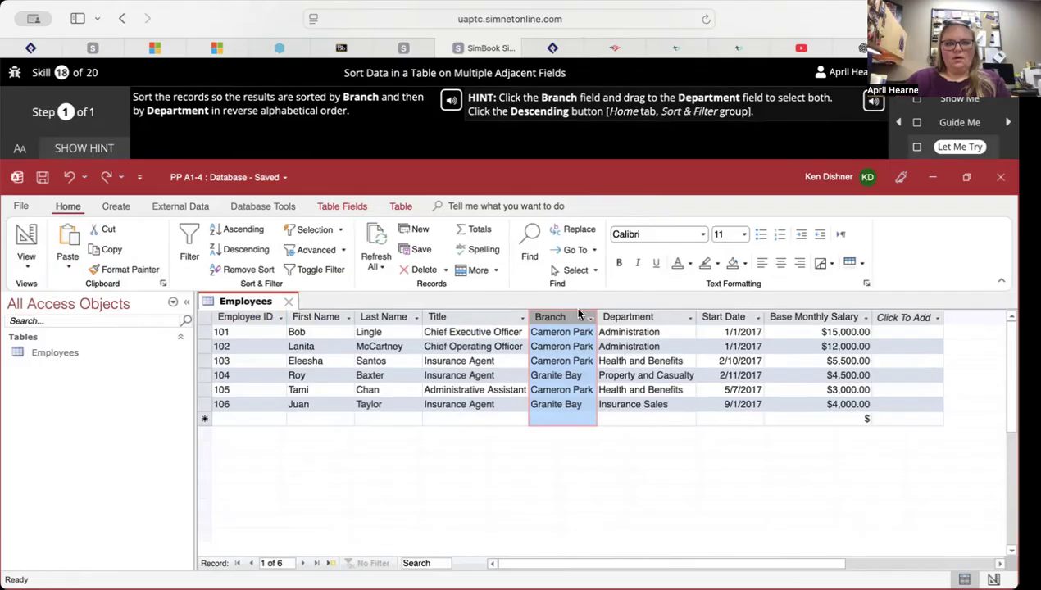
{"action": "left_click", "coordinate": [635, 316]}
{"action": "left_click", "coordinate": [387, 318]}
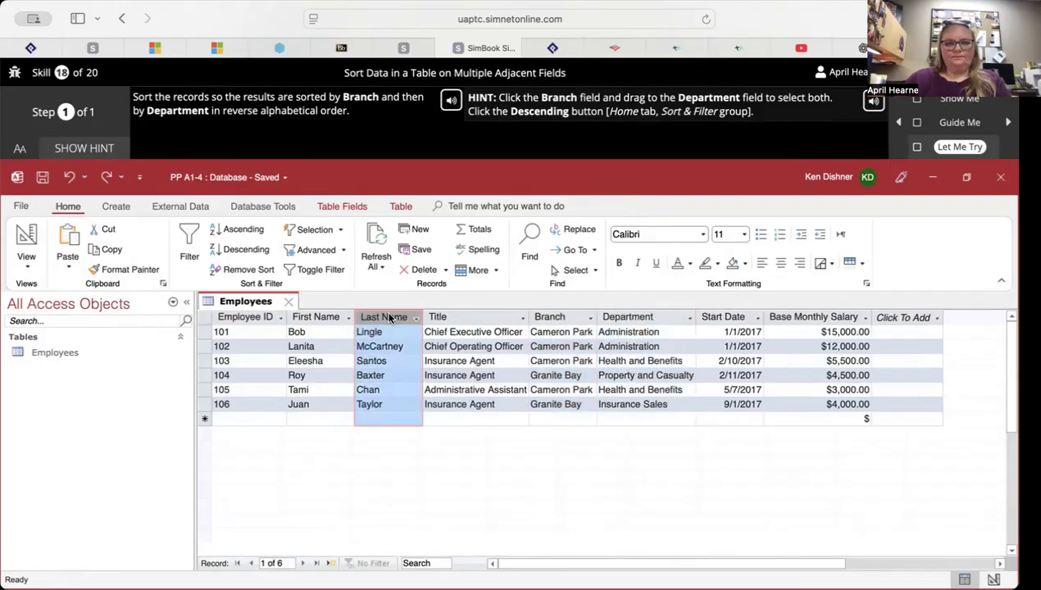
- Select the adjacent Branch and Department fields and sort the Employees records by them in descending order
{"action": "left_click", "coordinate": [557, 320]}
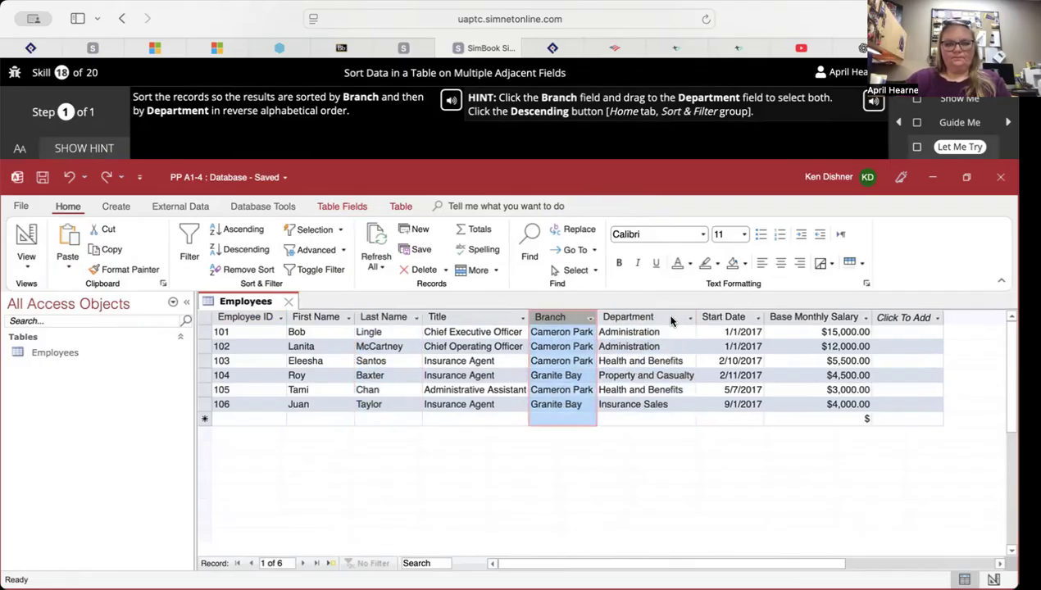
{"action": "left_click_drag", "start_coordinate": [605, 321], "coordinate": [560, 323]}
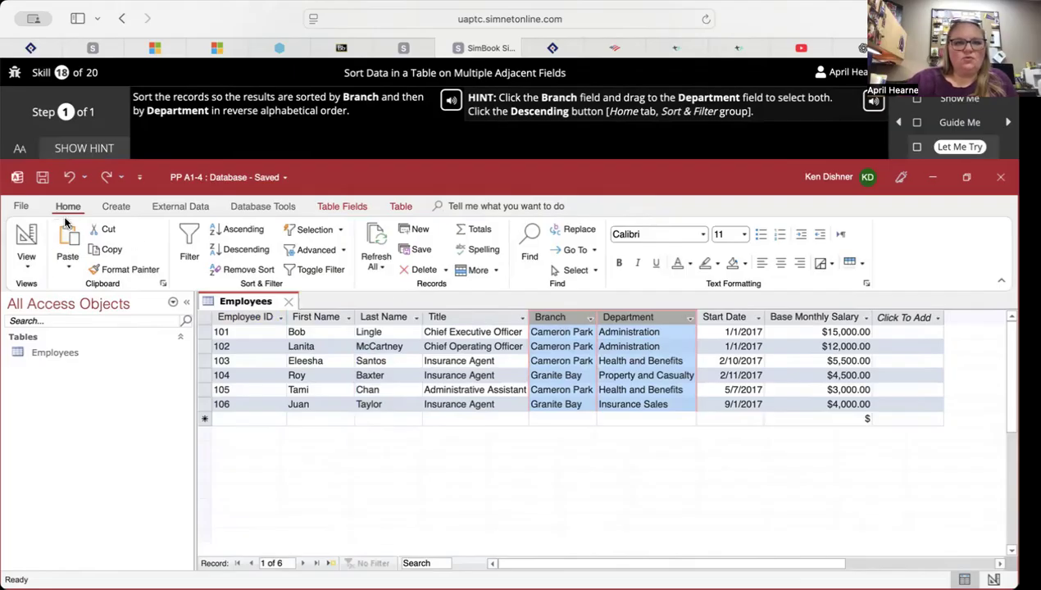
{"action": "left_click", "coordinate": [241, 253]}
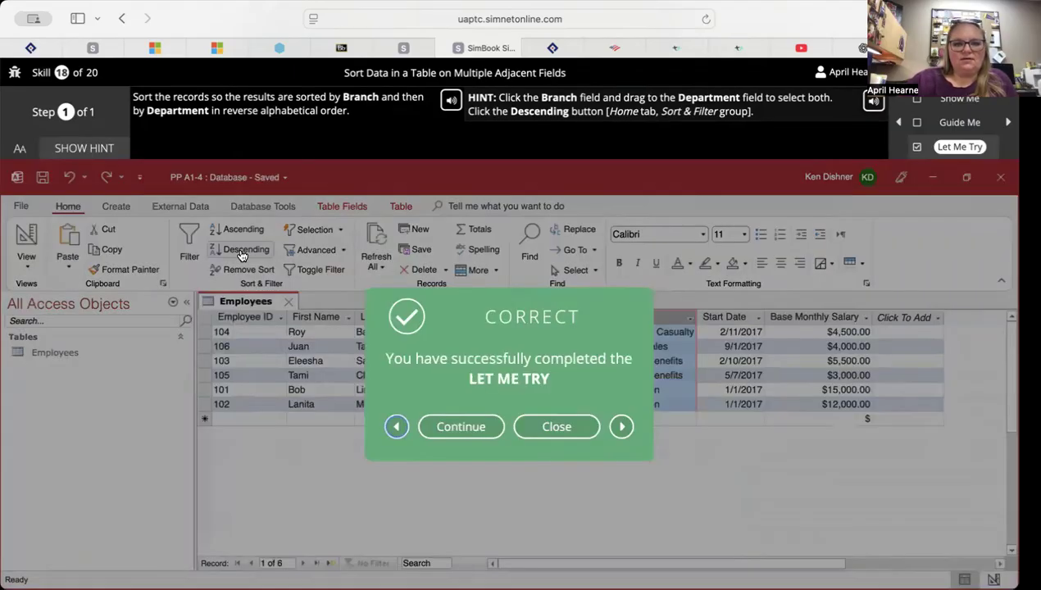
- Continue to the Filter Data Using Filter by Selection skill, start its Let Me Try exercise and show the hint
{"action": "left_click", "coordinate": [463, 429]}
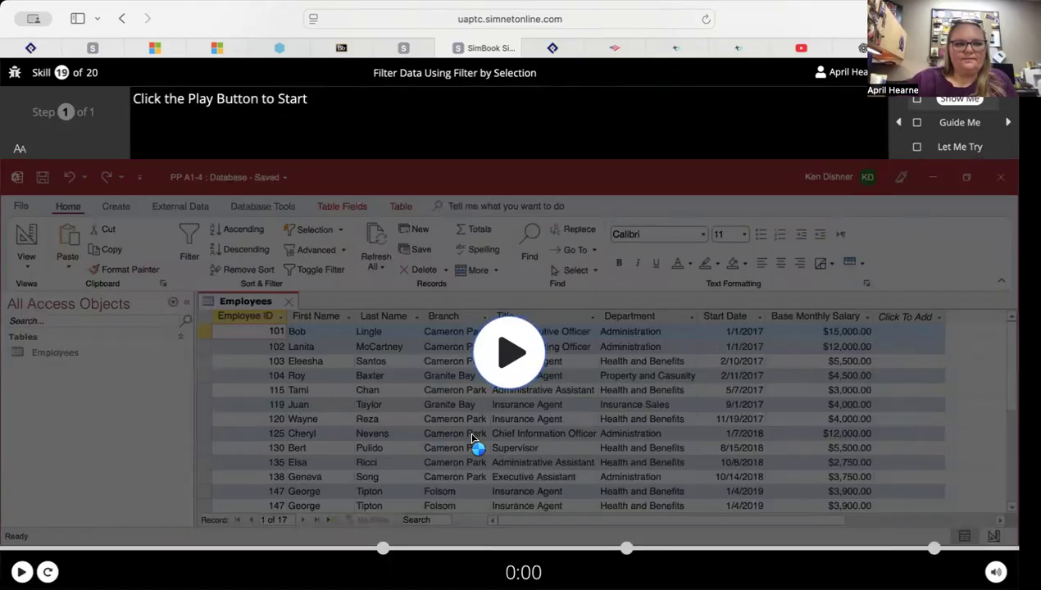
{"action": "left_click", "coordinate": [967, 147]}
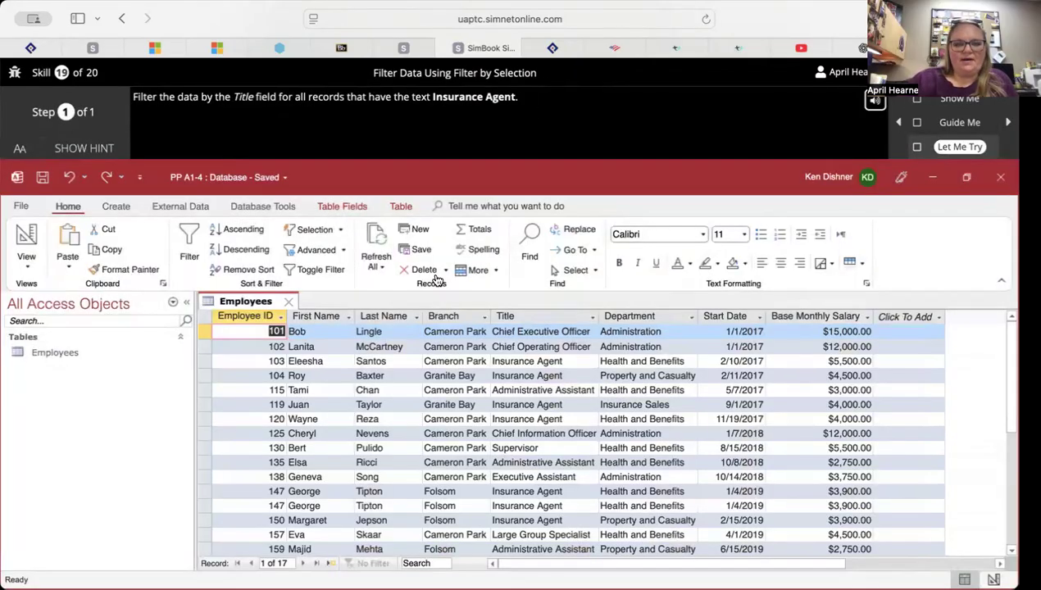
{"action": "left_click", "coordinate": [104, 155]}
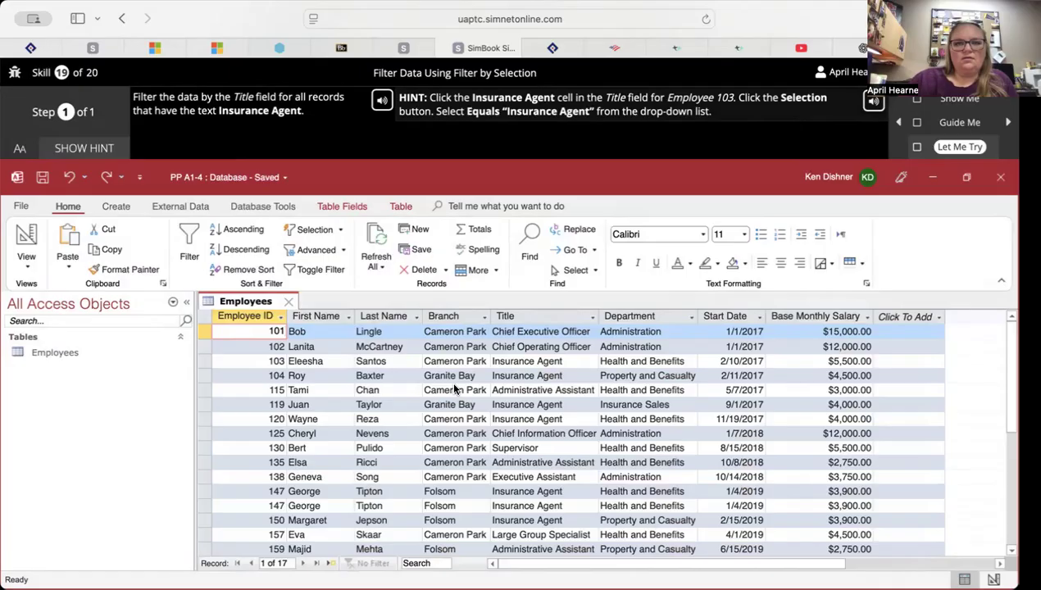
- Filter the Employees records by selection so that the Title field equals "Insurance Agent"
{"action": "left_click", "coordinate": [578, 362]}
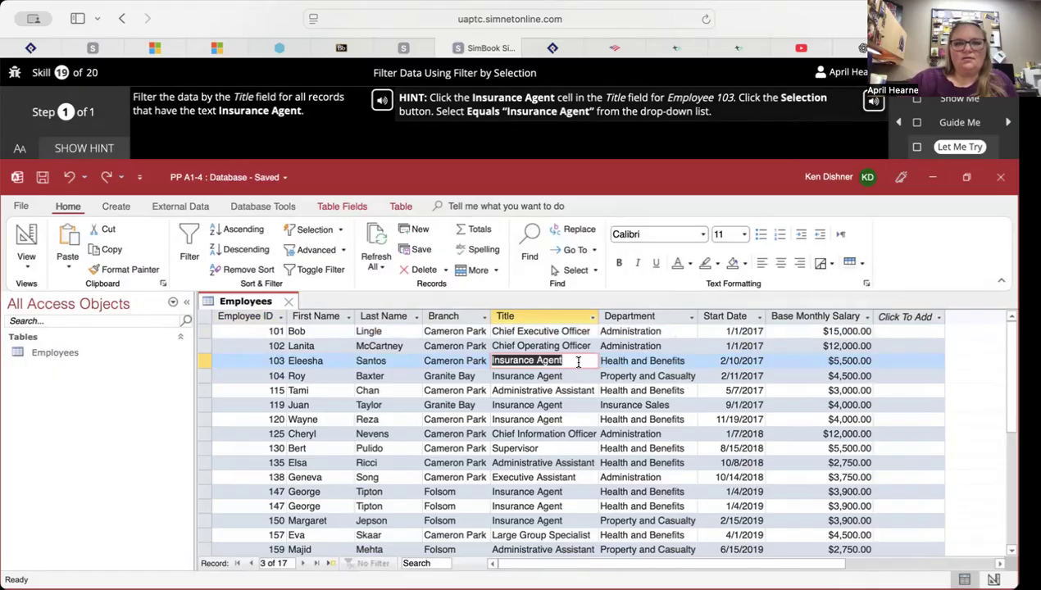
{"action": "left_click", "coordinate": [339, 234]}
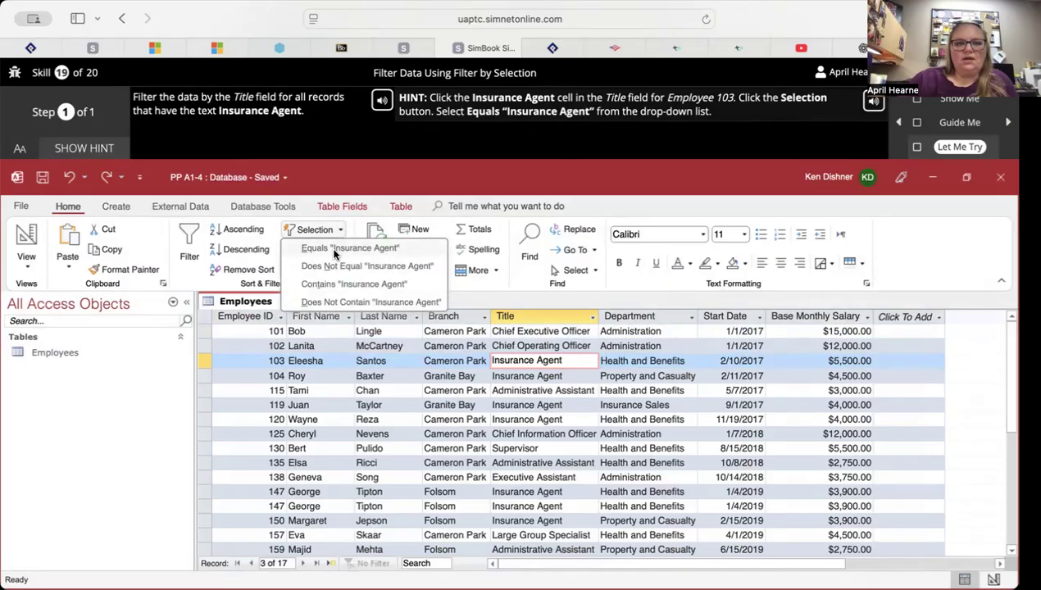
{"action": "left_click", "coordinate": [334, 251]}
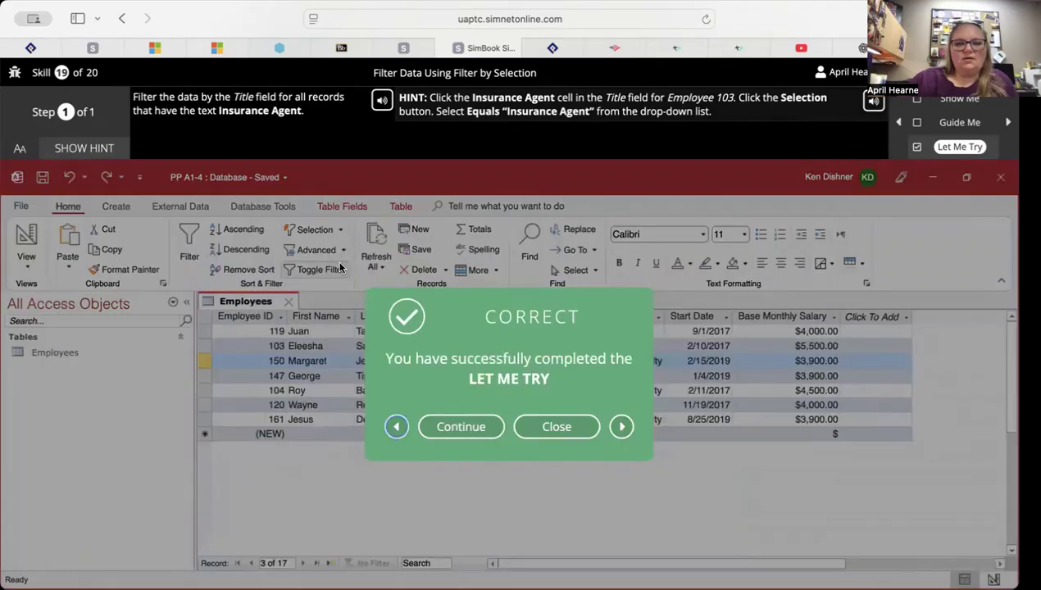
- Continue to the Filter Data Using a Text, Number, or Date Filter skill, start its Let Me Try exercise and show the hint
{"action": "left_click", "coordinate": [461, 427]}
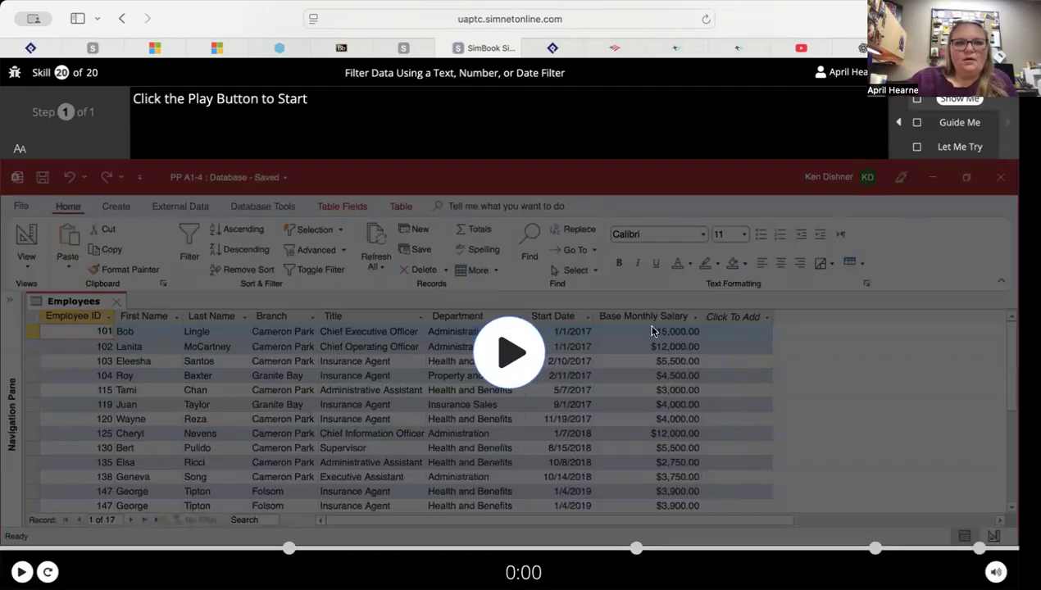
{"action": "left_click", "coordinate": [966, 153]}
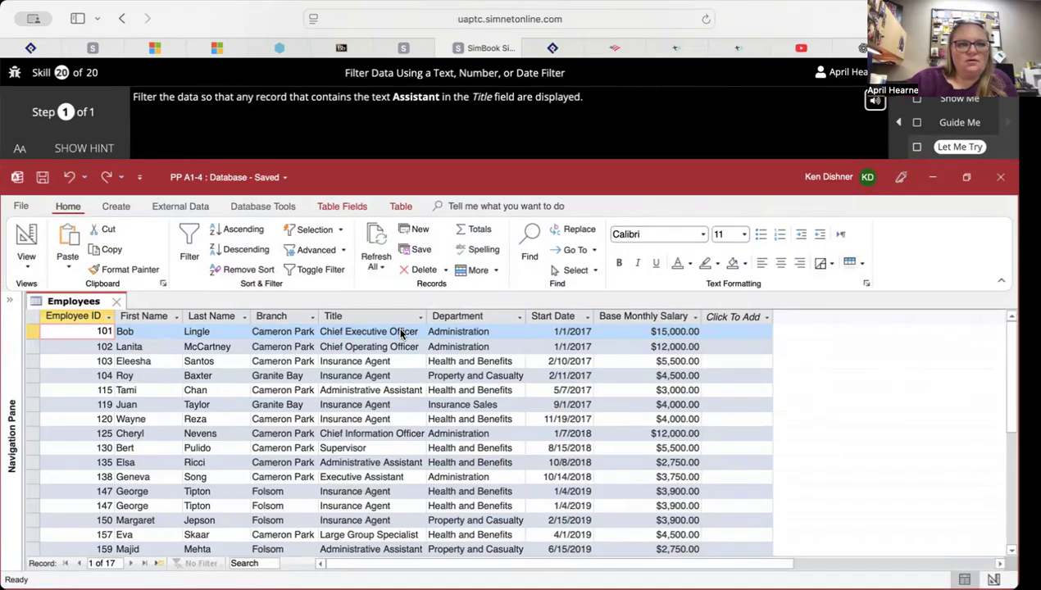
{"action": "left_click", "coordinate": [85, 151]}
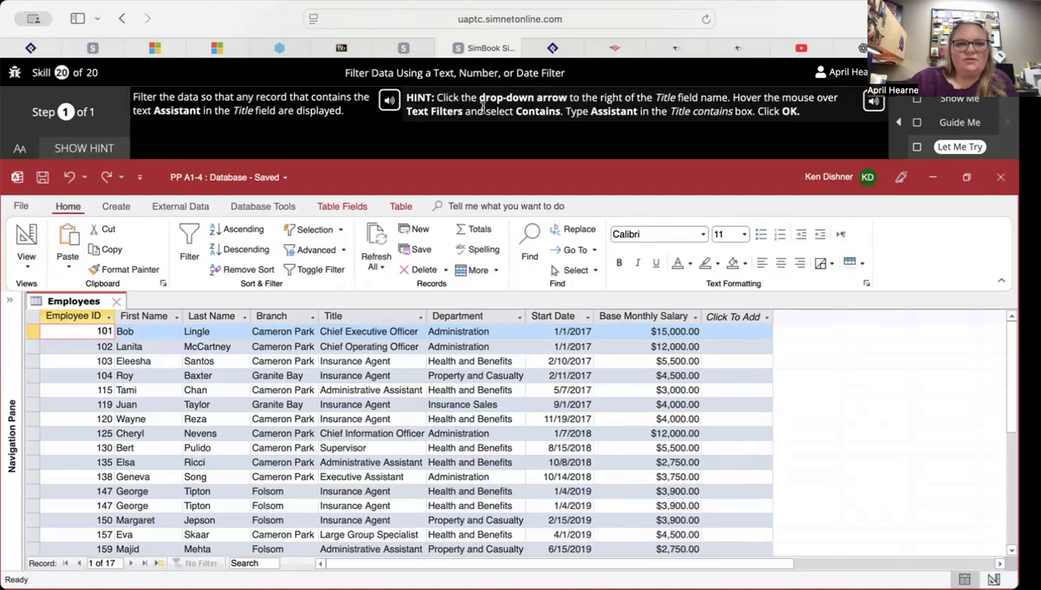
- Apply a Contains text filter to the Title field of the Employees table with the value Assistant
{"action": "left_click", "coordinate": [418, 320]}
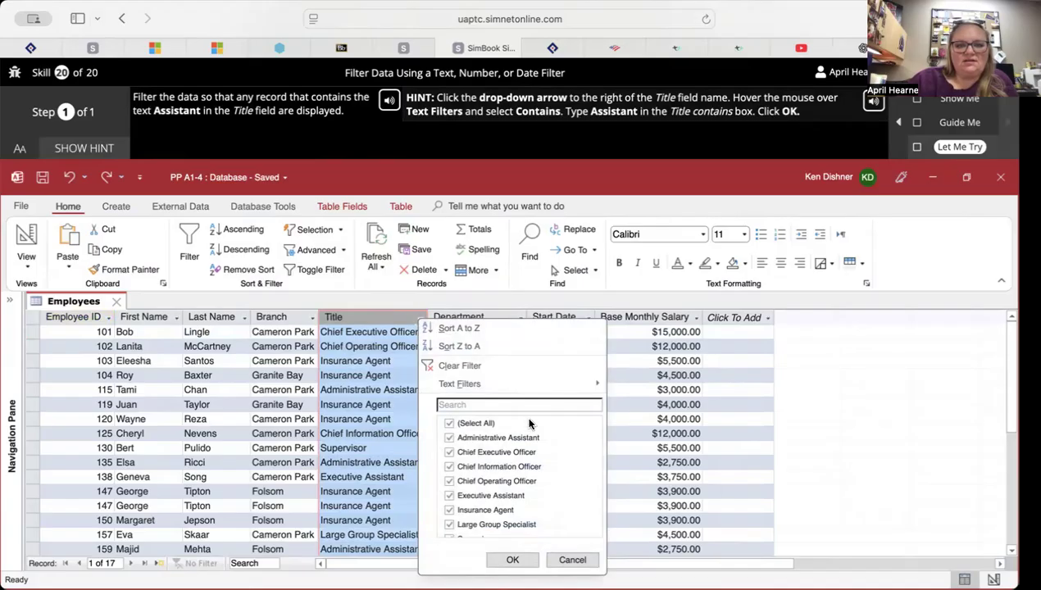
{"action": "mouse_move", "coordinate": [594, 384]}
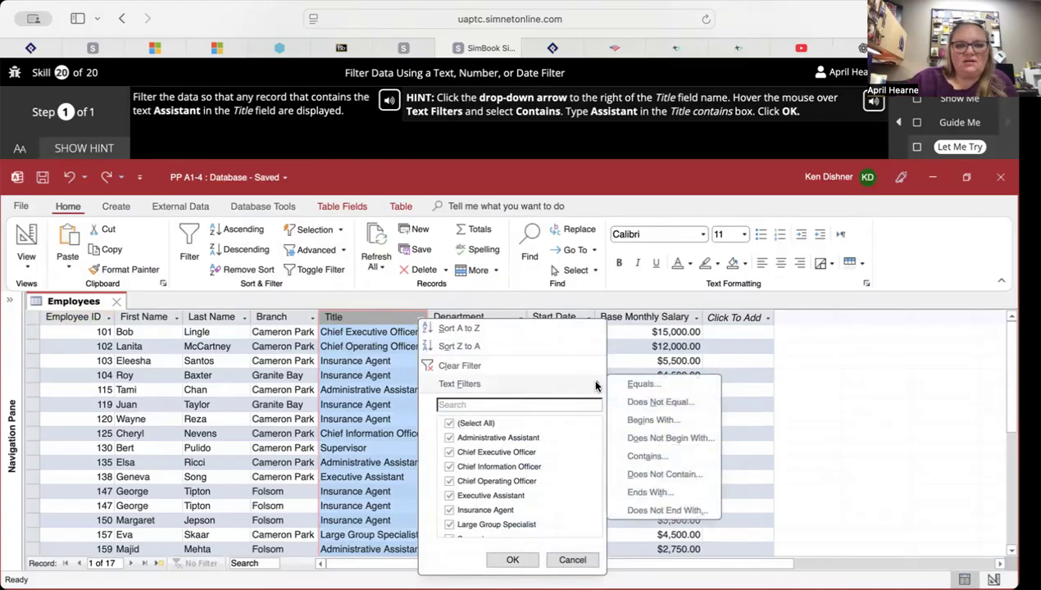
{"action": "left_click", "coordinate": [646, 456]}
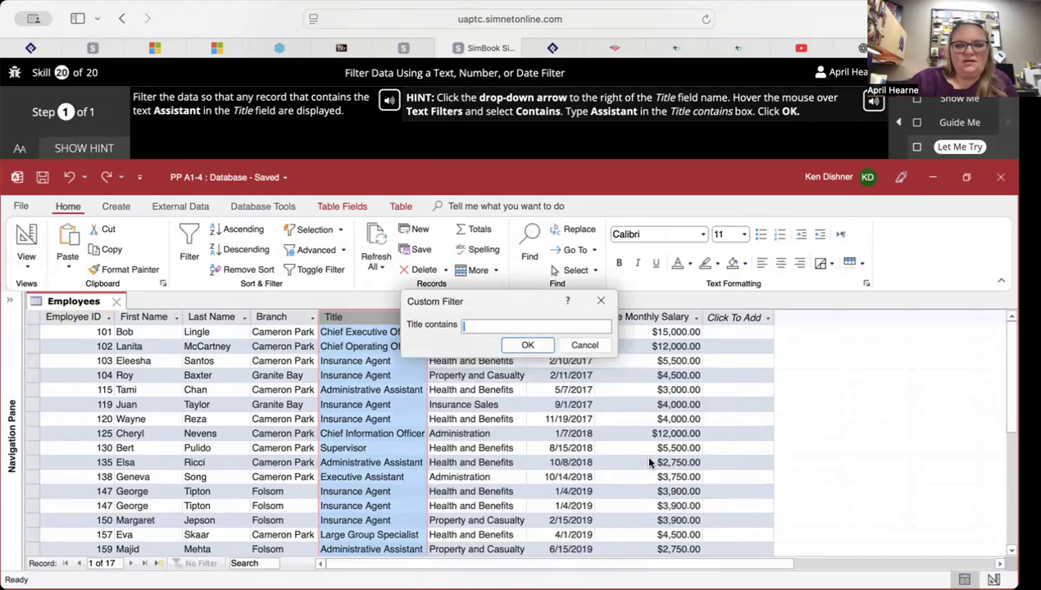
{"action": "type", "text": "Assi"}
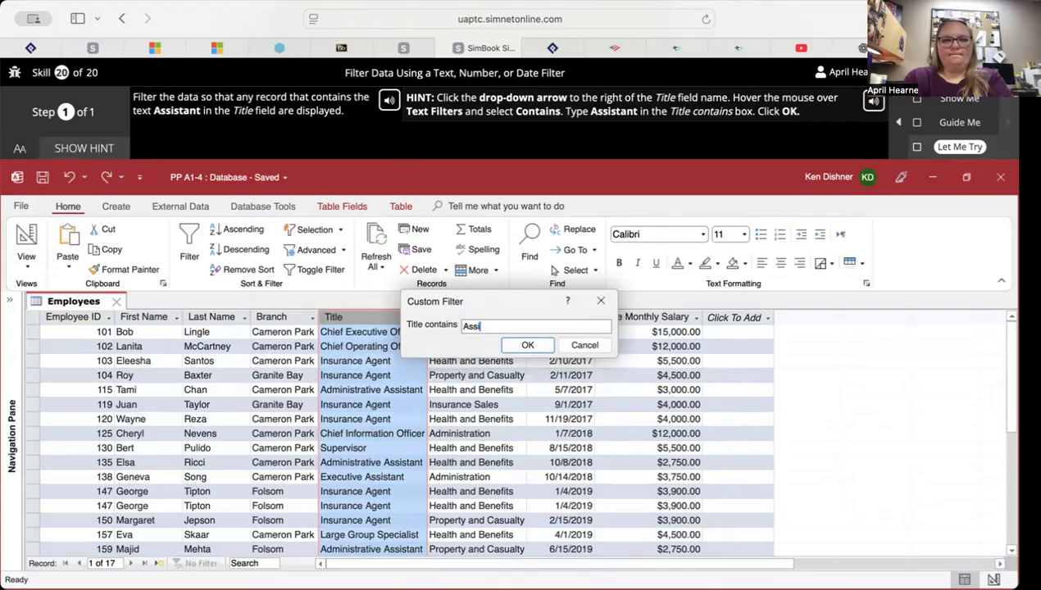
{"action": "type", "text": "stant"}
{"action": "key", "text": "Return"}
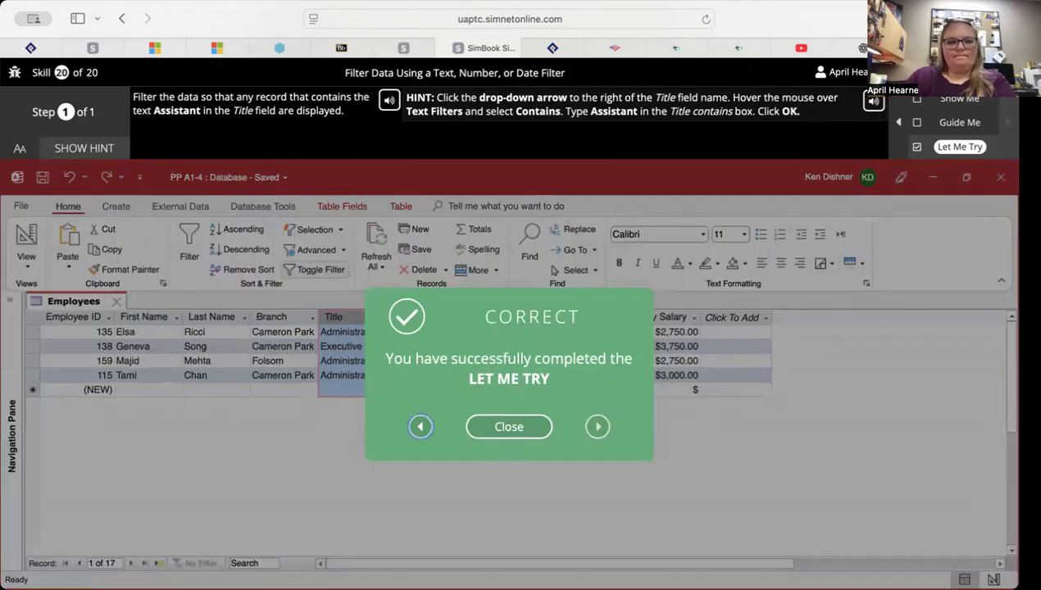
- Close the completed exercise and advance the SimBook past the remaining filter criteria topics to the next section
{"action": "left_click", "coordinate": [511, 439]}
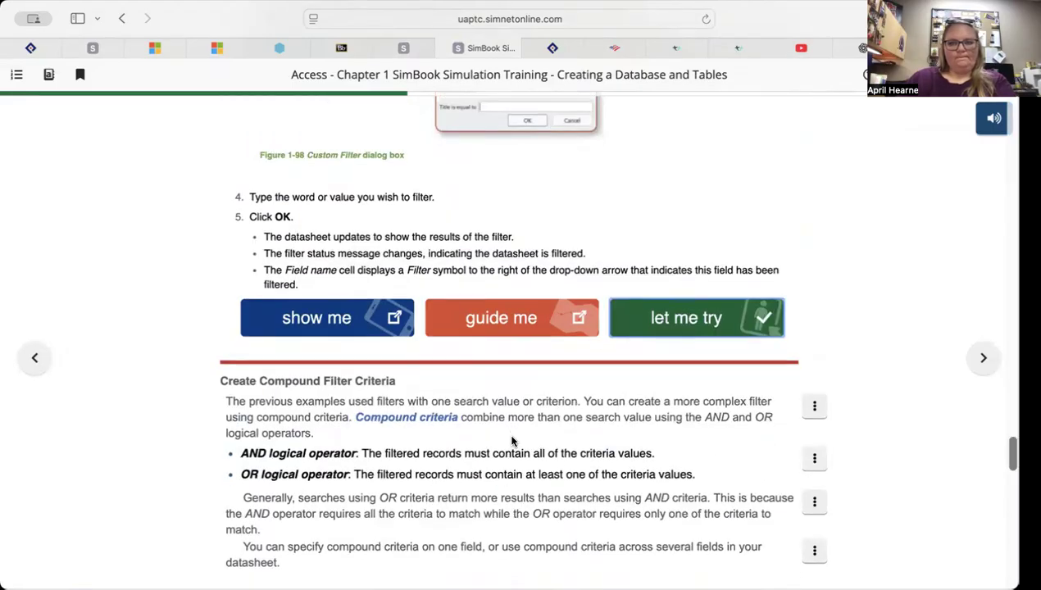
{"action": "scroll", "coordinate": [511, 441], "scroll_direction": "down", "scroll_amount": 4}
{"action": "scroll", "coordinate": [511, 438], "scroll_direction": "down", "scroll_amount": 20}
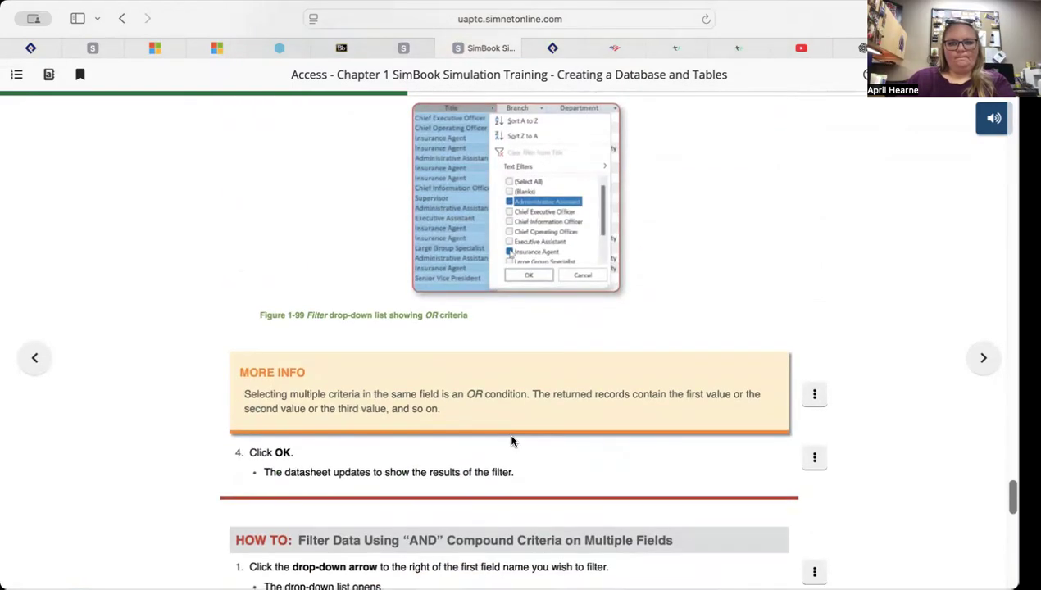
{"action": "scroll", "coordinate": [511, 436], "scroll_direction": "down", "scroll_amount": 2}
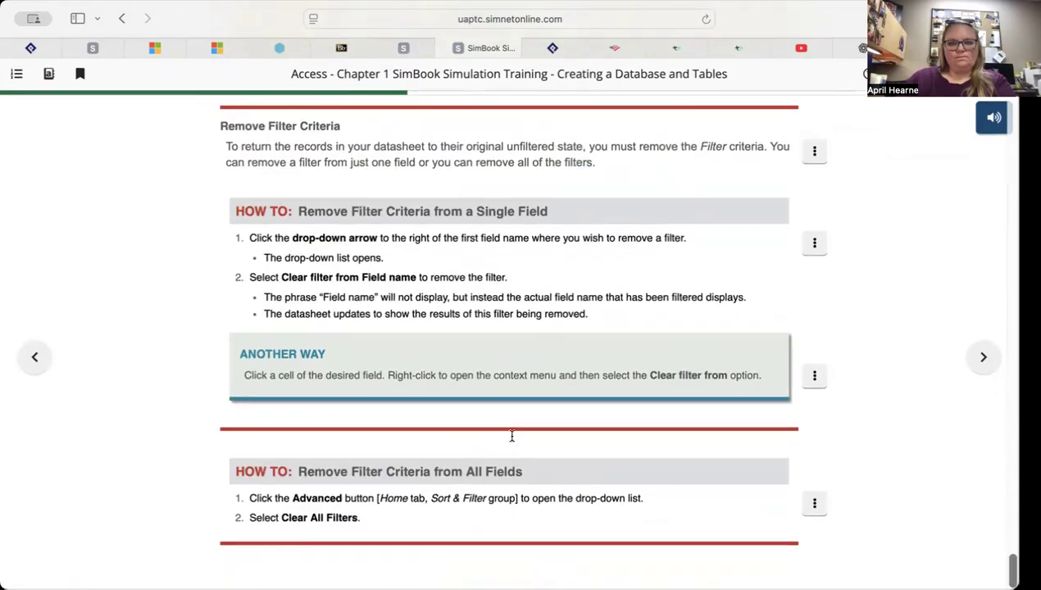
{"action": "left_click", "coordinate": [931, 366]}
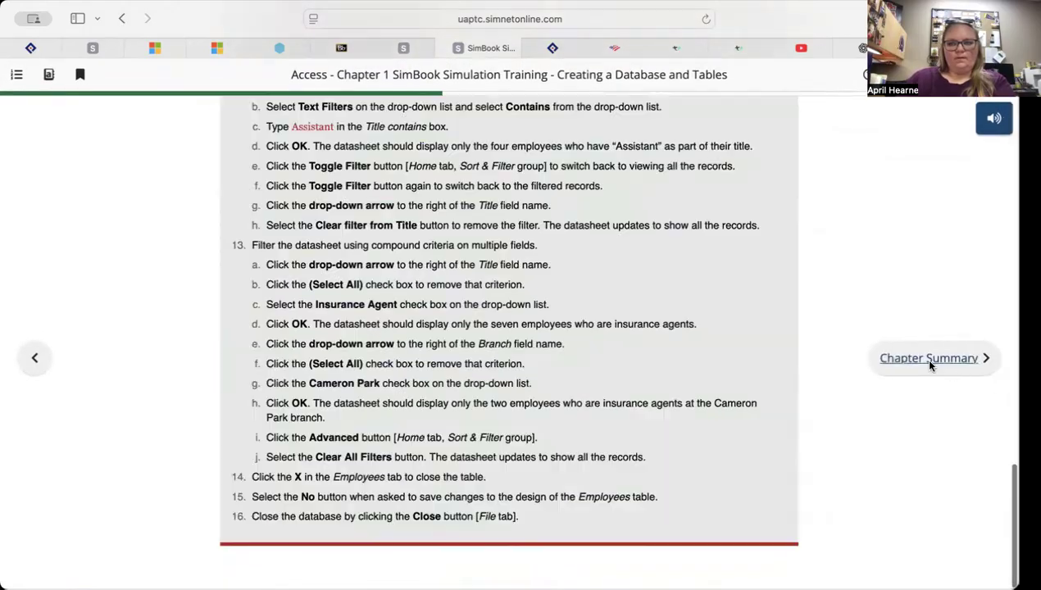